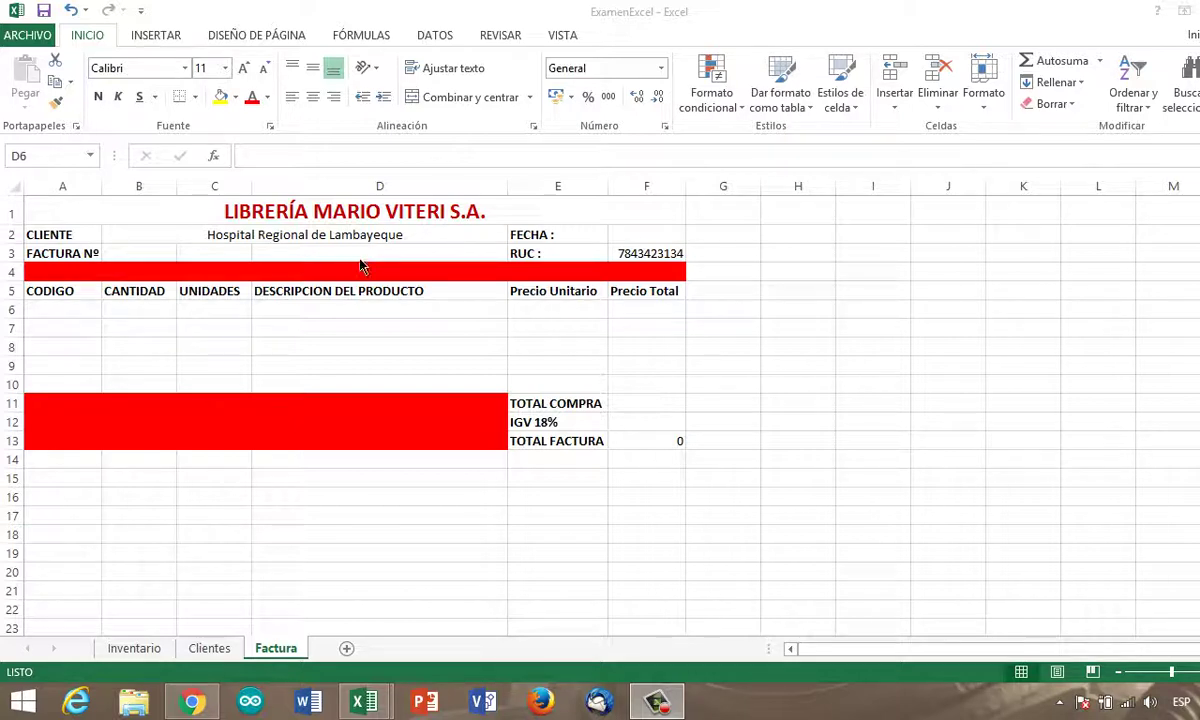
Move back and forth along row 6 between product cell D6 and price cell E6
{"action": "left_click", "coordinate": [386, 315]}
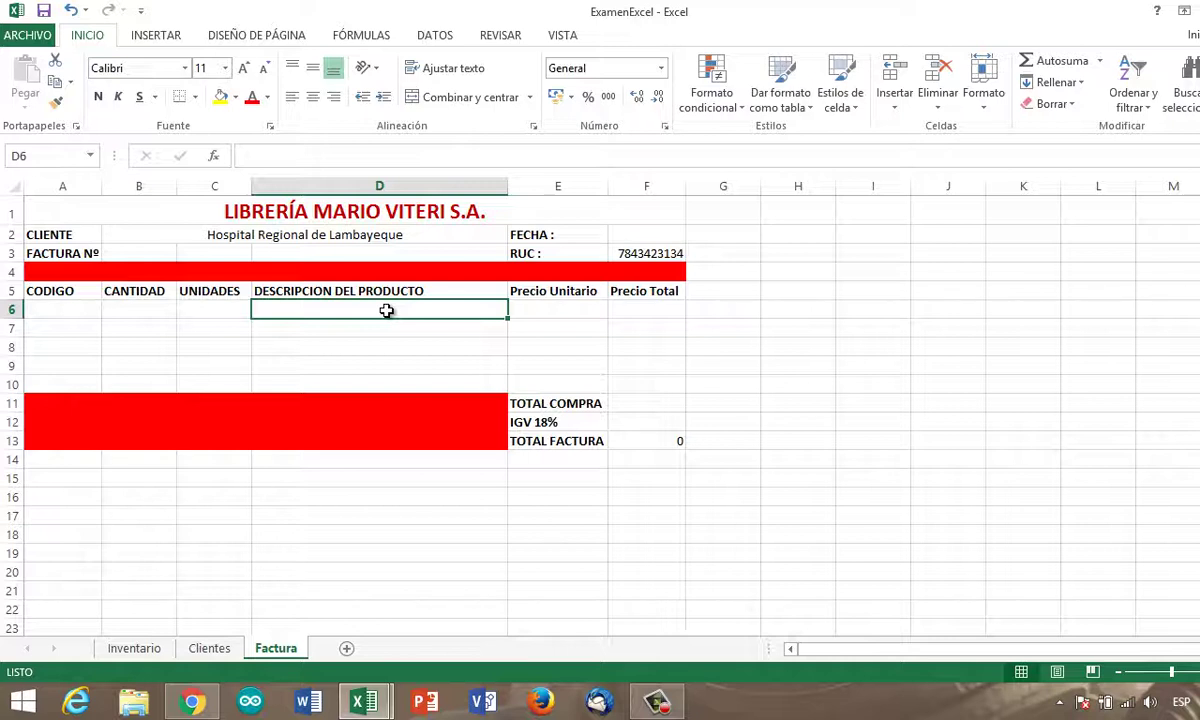
{"action": "key", "text": "Right"}
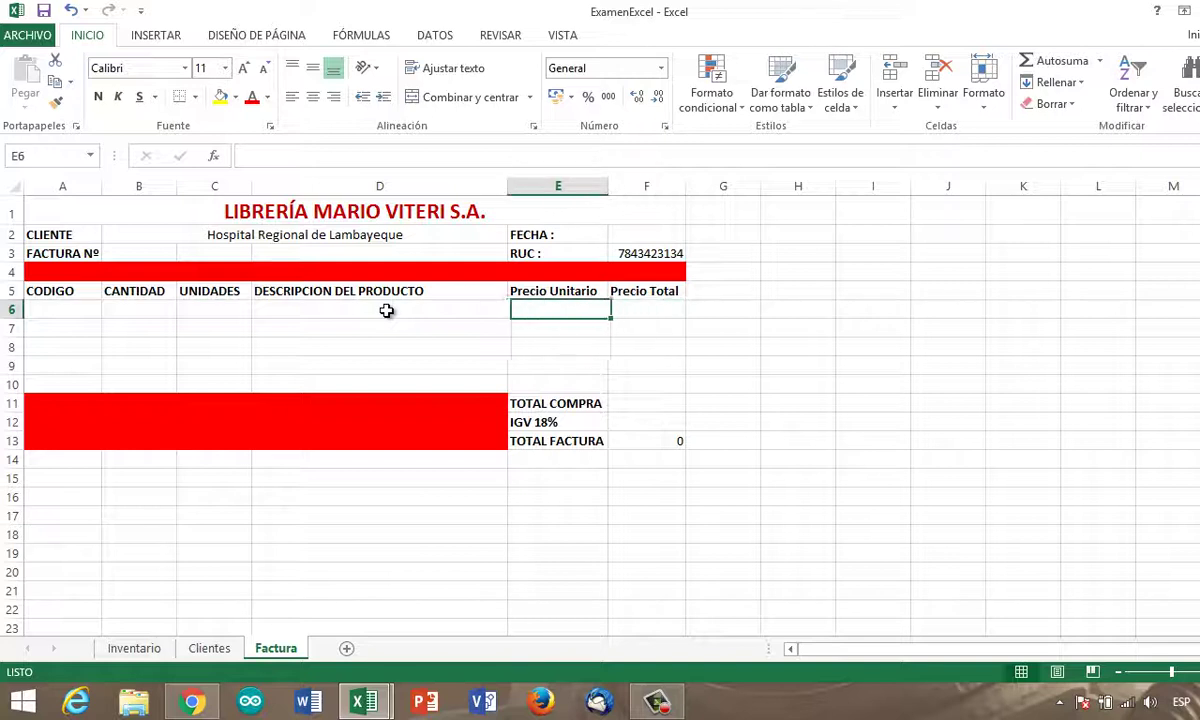
{"action": "key", "text": "Left"}
{"action": "key", "text": "Left"}
{"action": "key", "text": "Left"}
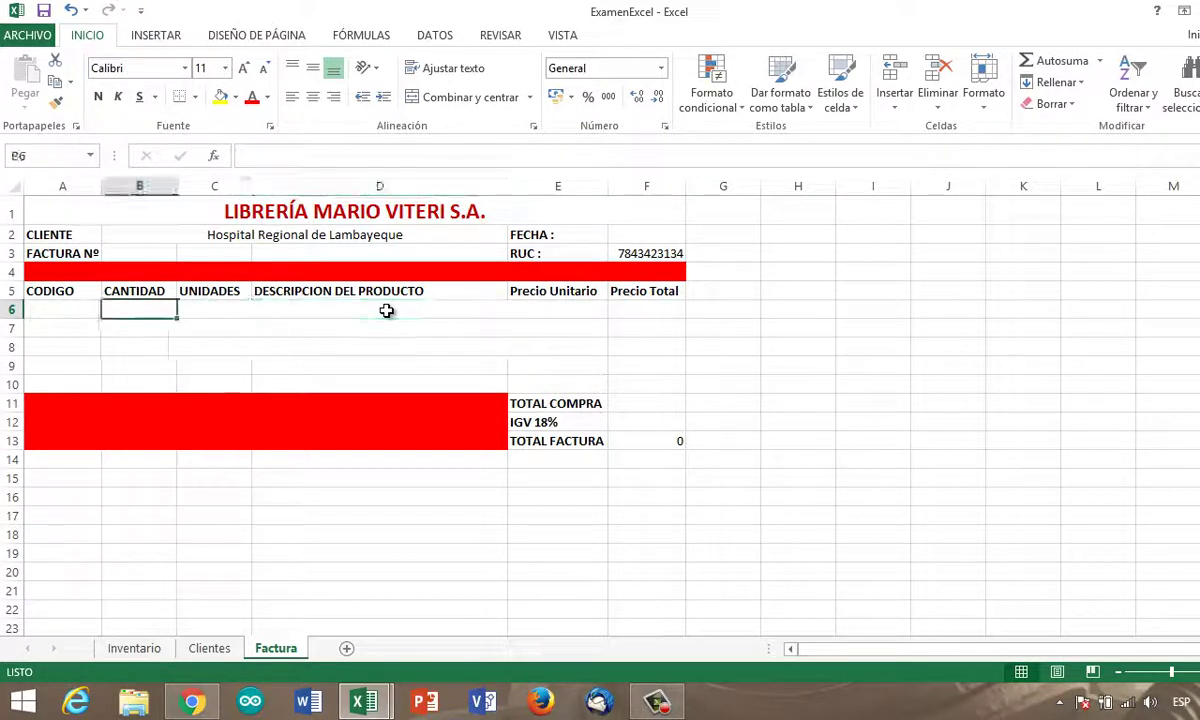
{"action": "key", "text": "Left"}
{"action": "key", "text": "Right"}
{"action": "key", "text": "Right"}
{"action": "key", "text": "Left"}
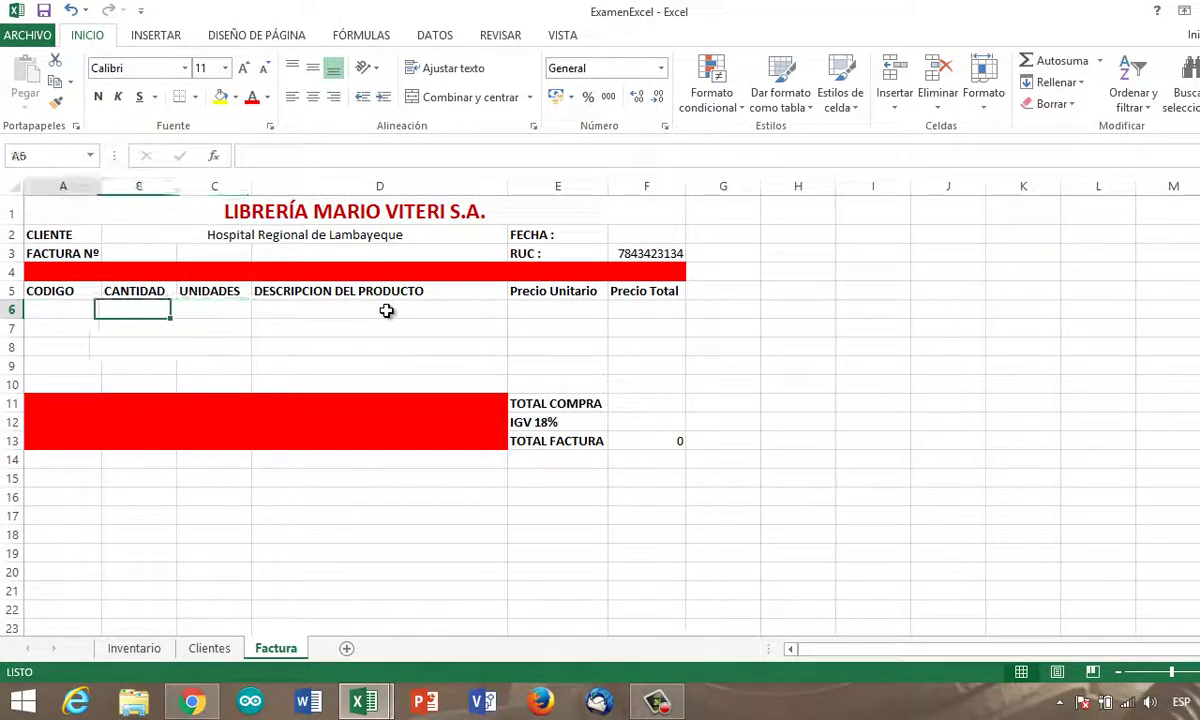
{"action": "key", "text": "Left"}
{"action": "key", "text": "Right"}
{"action": "key", "text": "Right"}
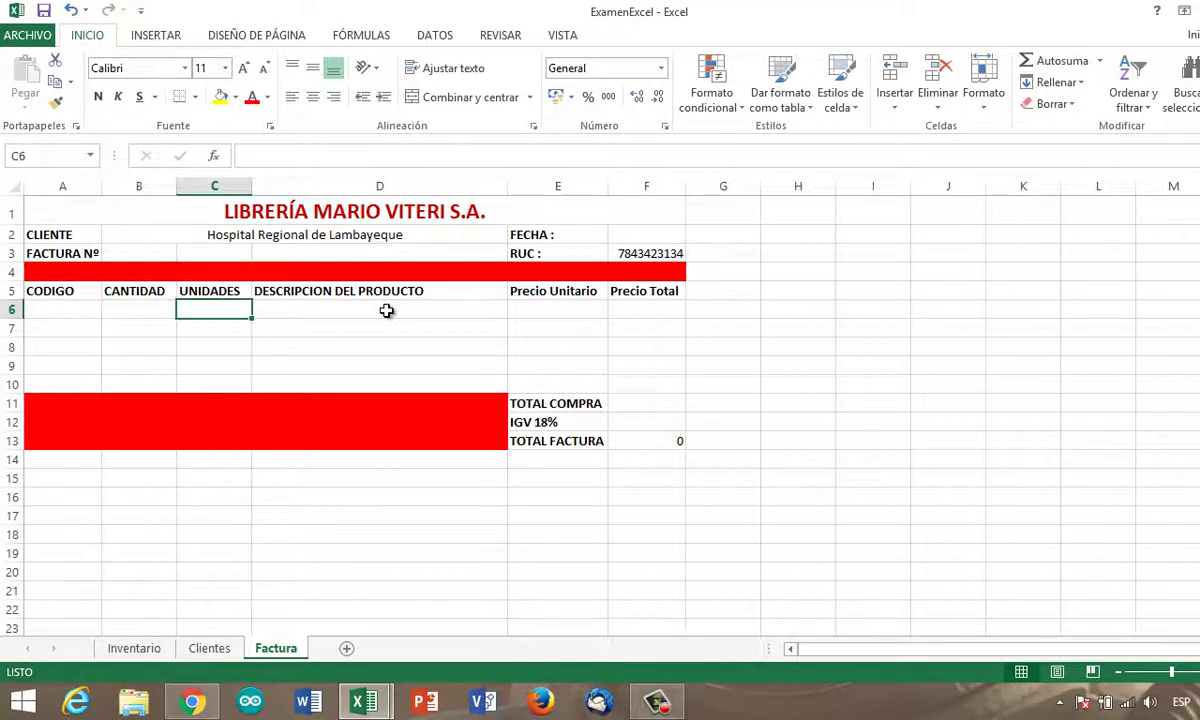
{"action": "key", "text": "Right"}
{"action": "key", "text": "Right"}
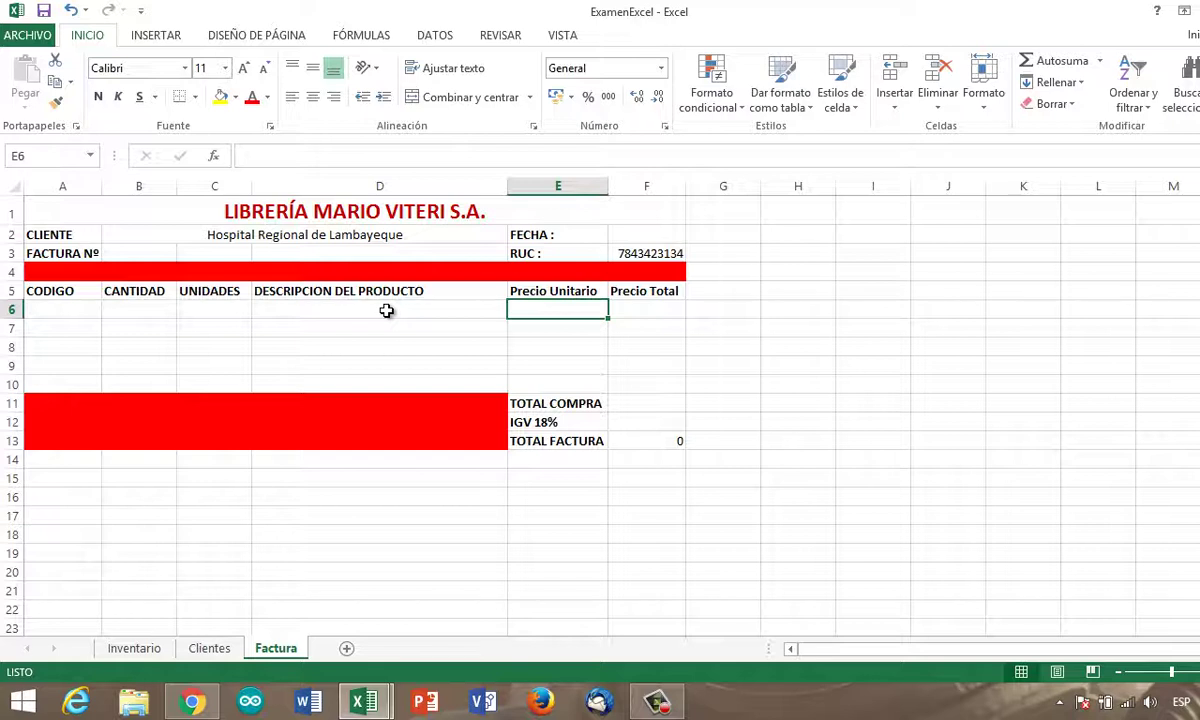
{"action": "key", "text": "Left"}
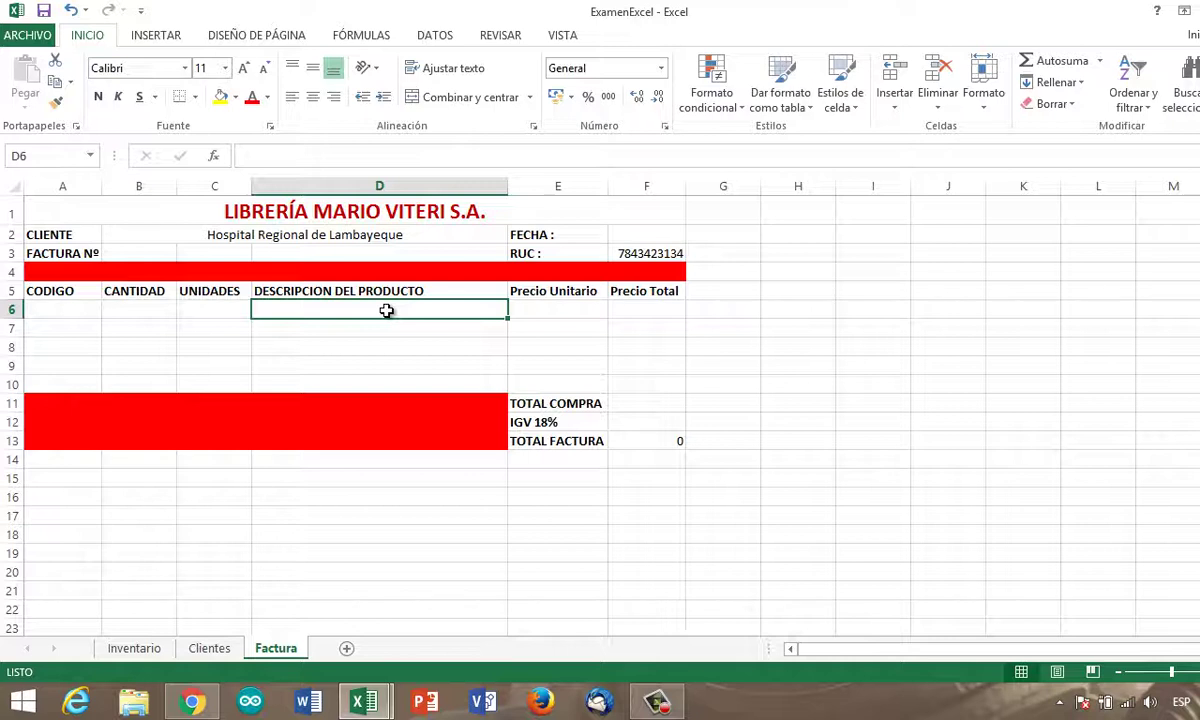
Settle on product description cell D6 and show the DATOS ribbon
{"action": "left_click", "coordinate": [541, 312]}
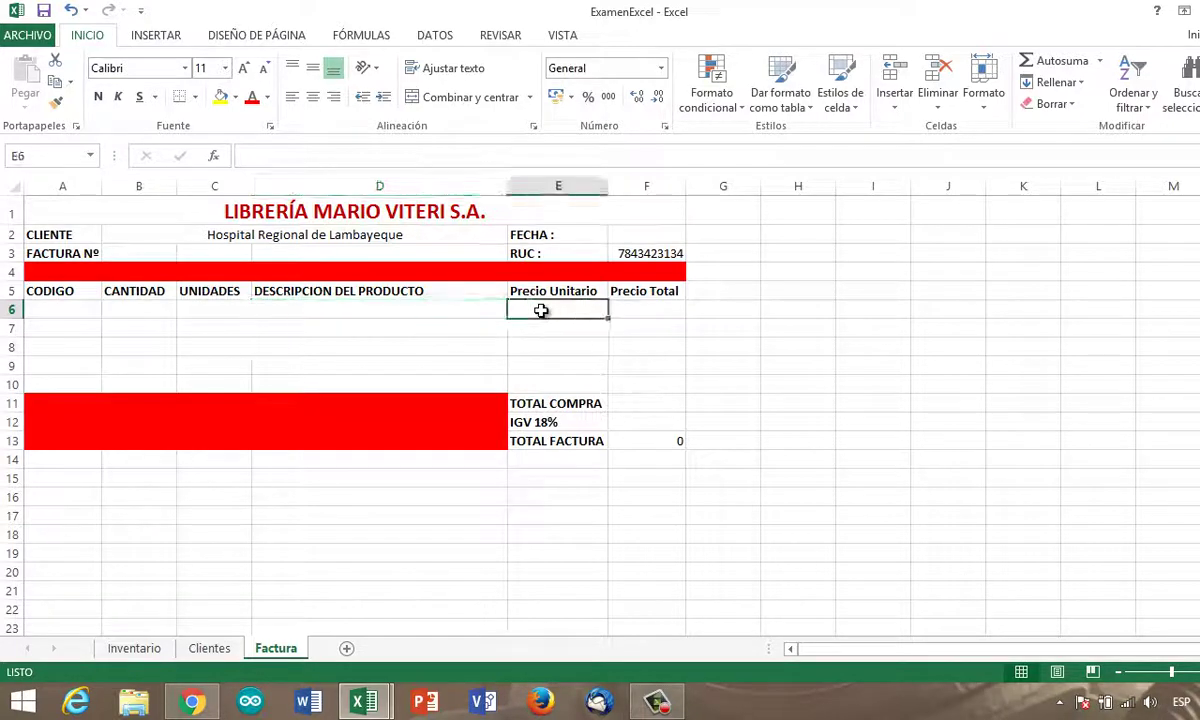
{"action": "left_click", "coordinate": [441, 307]}
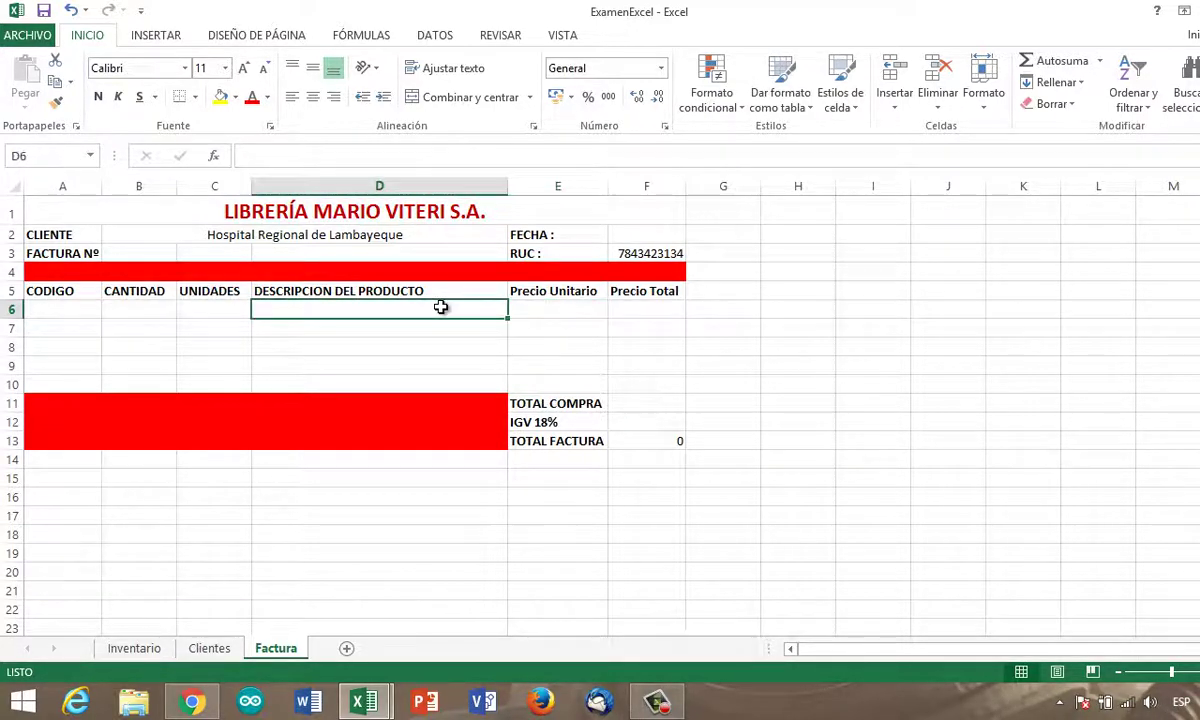
{"action": "left_click", "coordinate": [555, 310]}
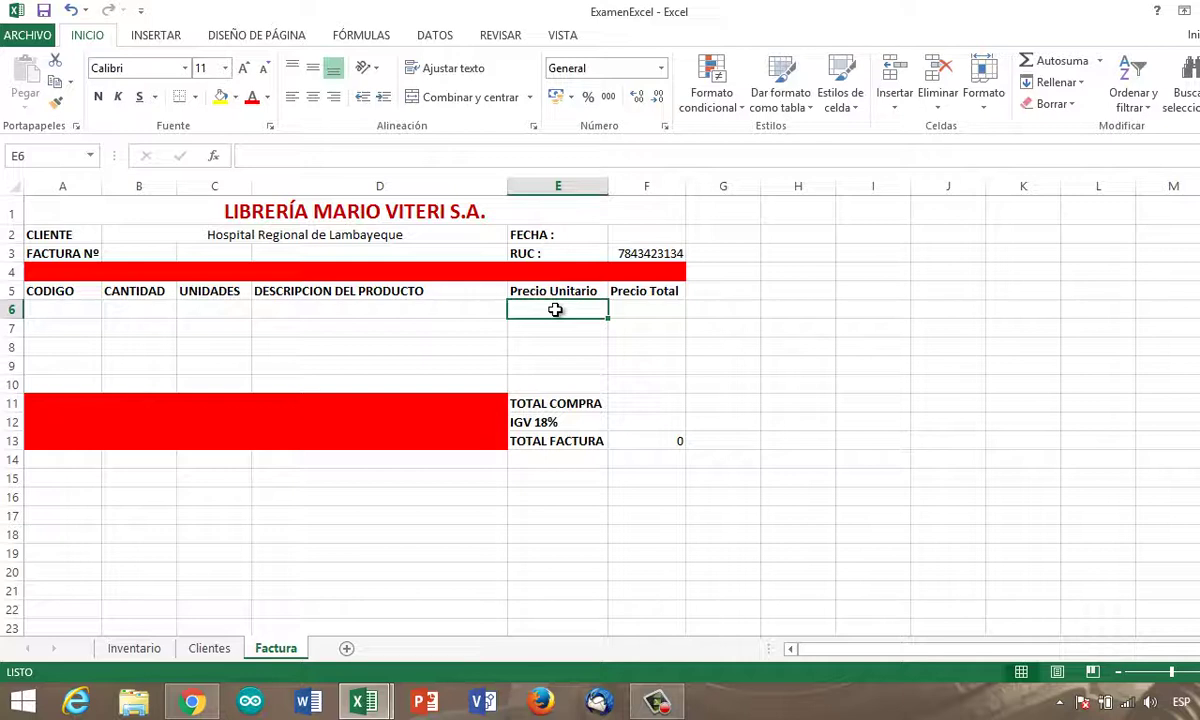
{"action": "left_click", "coordinate": [465, 310]}
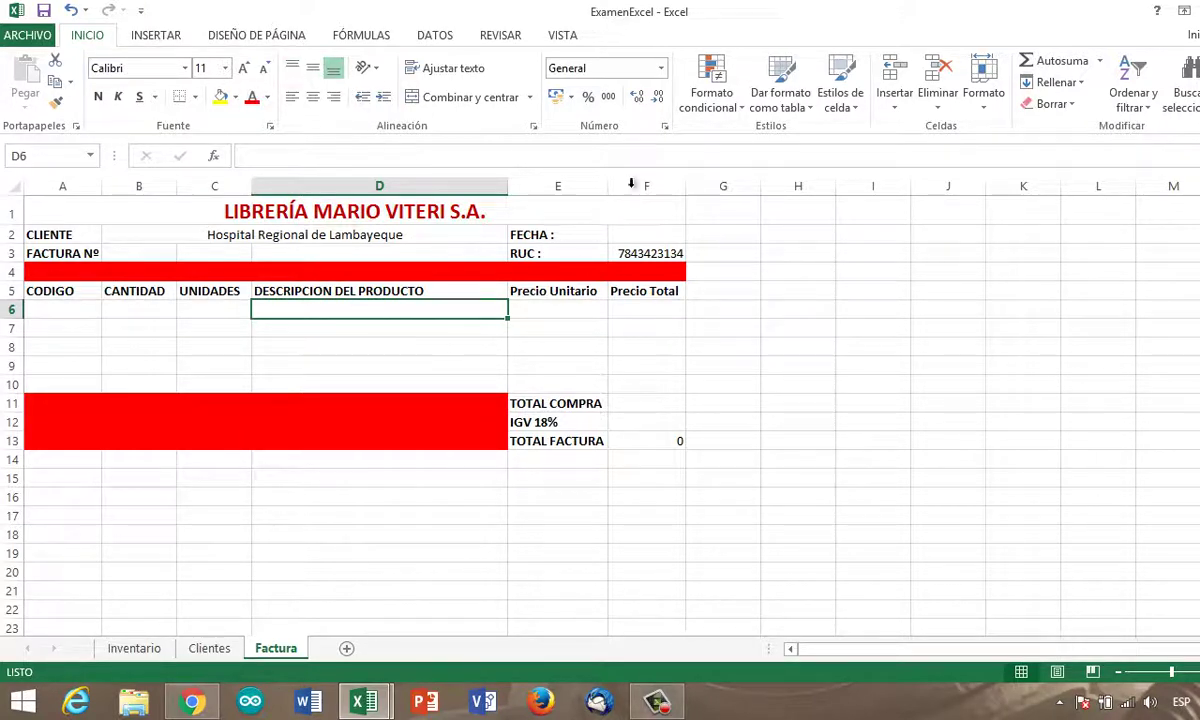
{"action": "left_click", "coordinate": [436, 36]}
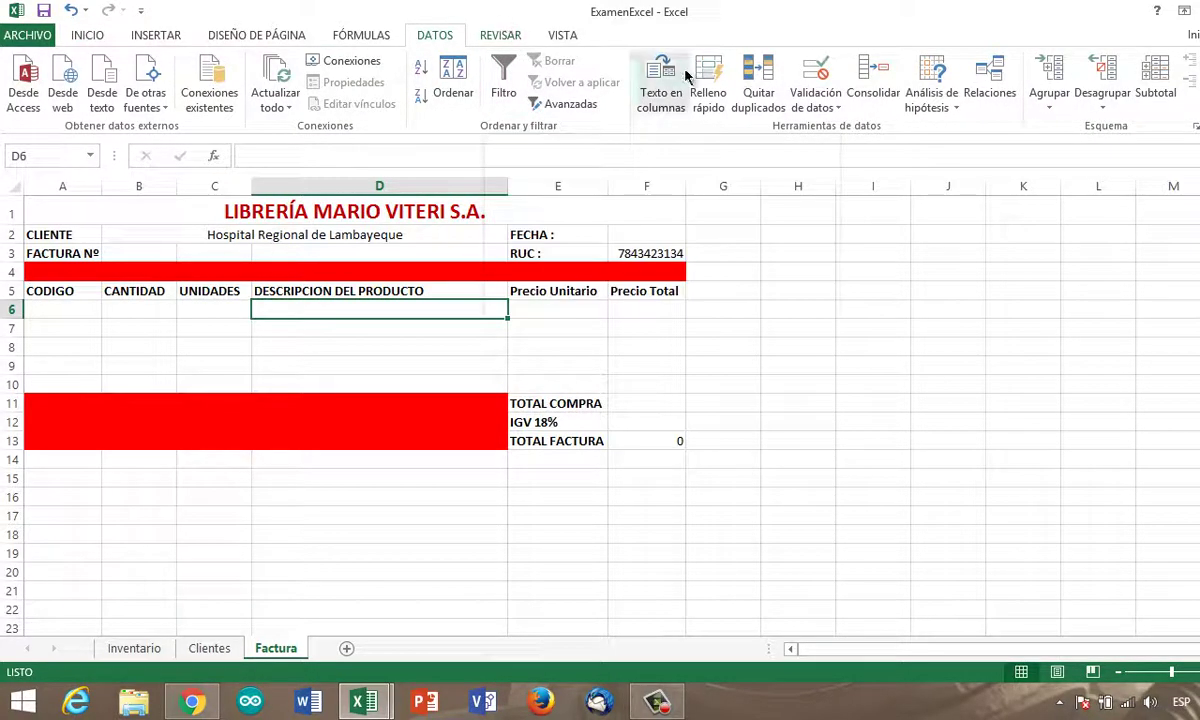
Give D6 a Lista validation sourced from the Inventario descriptions $D$2:$D$12
{"action": "left_click", "coordinate": [820, 105]}
{"action": "left_click", "coordinate": [826, 127]}
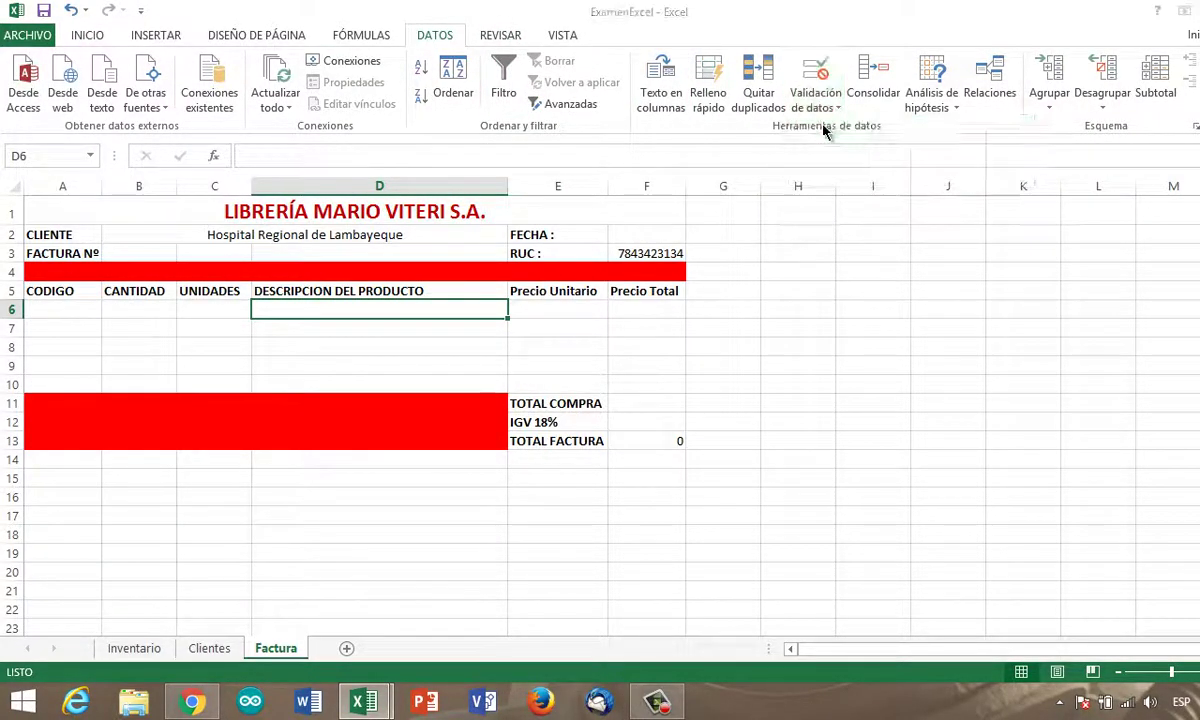
{"action": "left_click", "coordinate": [838, 251]}
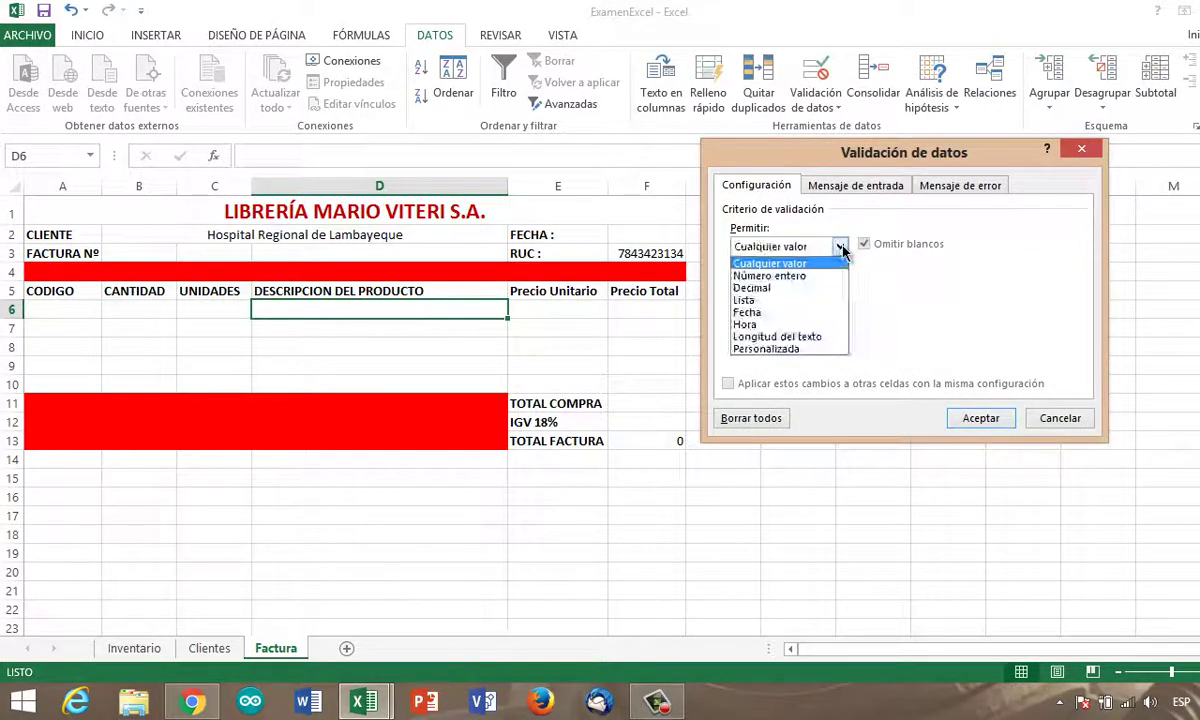
{"action": "left_click", "coordinate": [775, 303]}
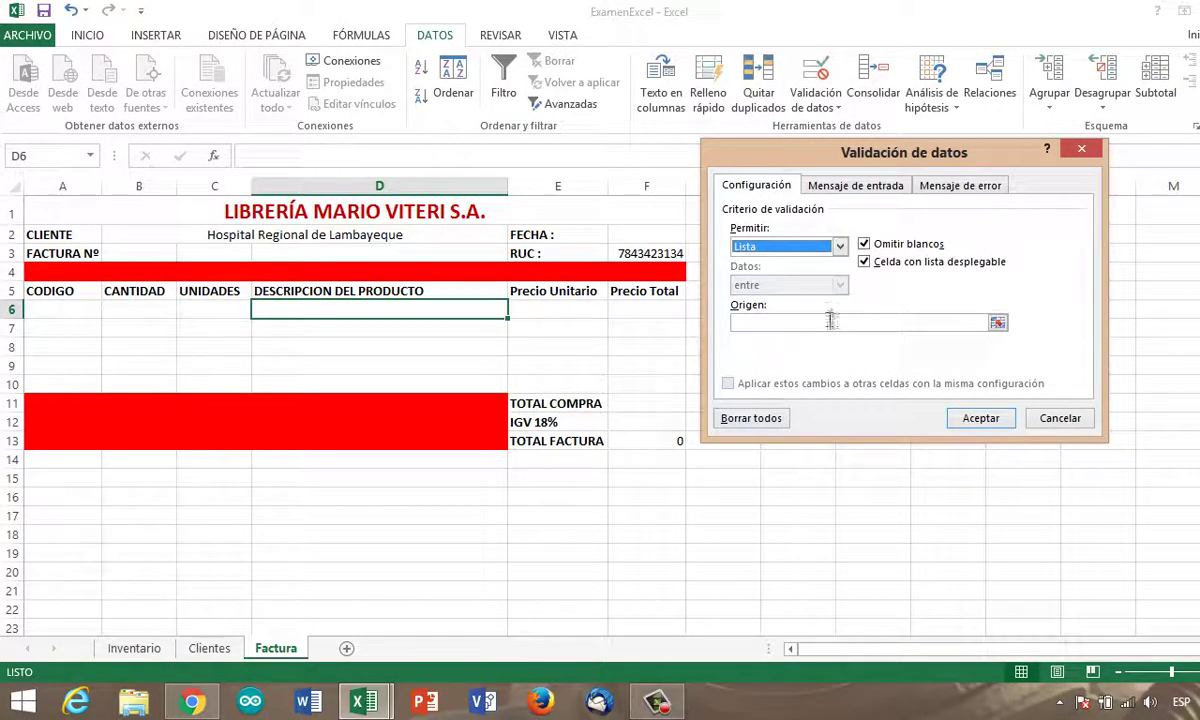
{"action": "left_click", "coordinate": [927, 322]}
{"action": "left_click", "coordinate": [997, 322]}
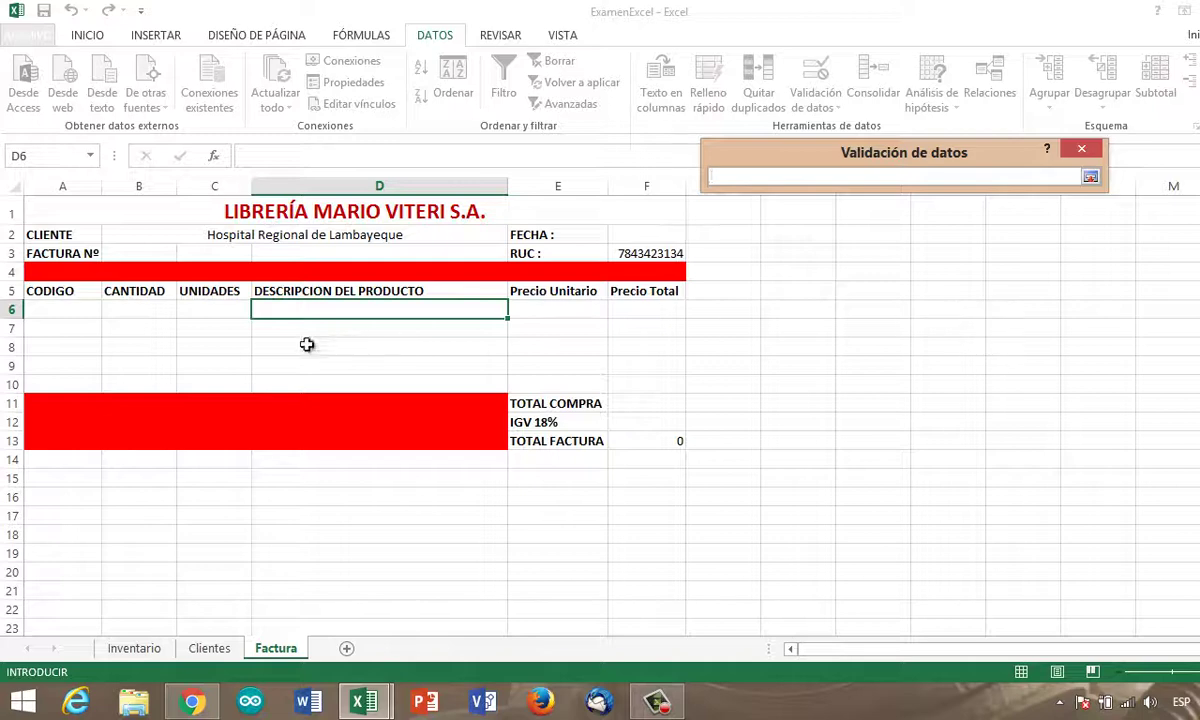
{"action": "left_click", "coordinate": [134, 648]}
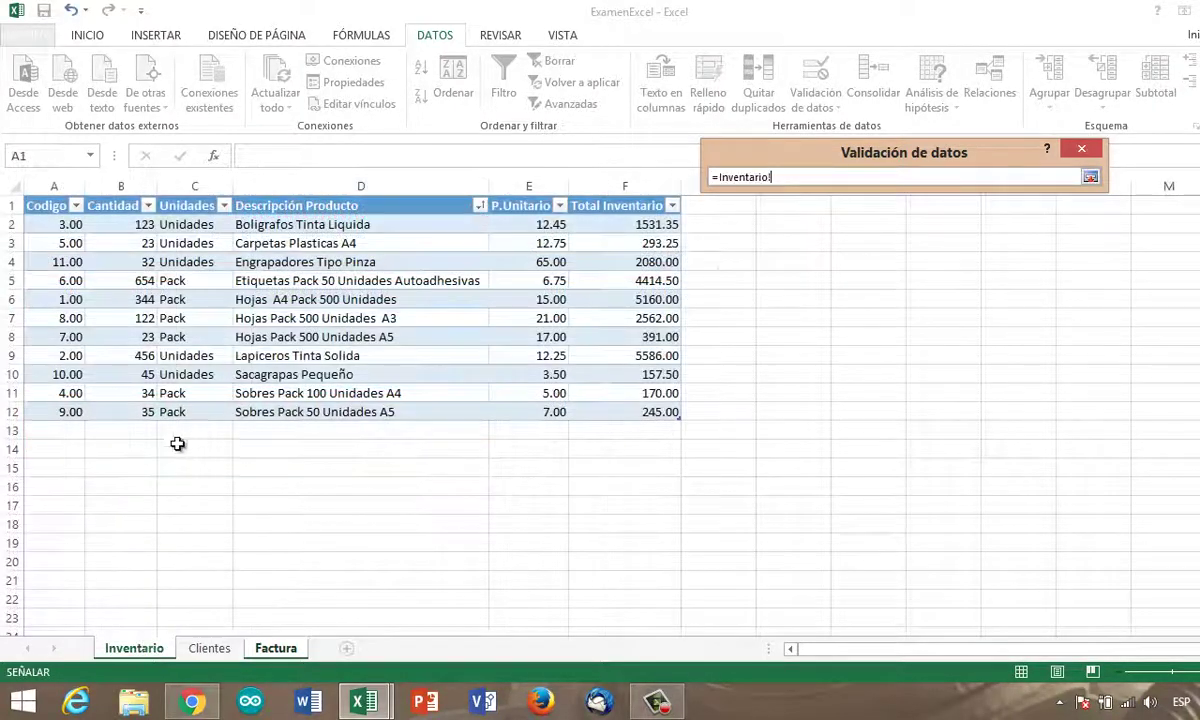
{"action": "left_click", "coordinate": [318, 226]}
{"action": "left_click_drag", "start_coordinate": [318, 226], "coordinate": [297, 410]}
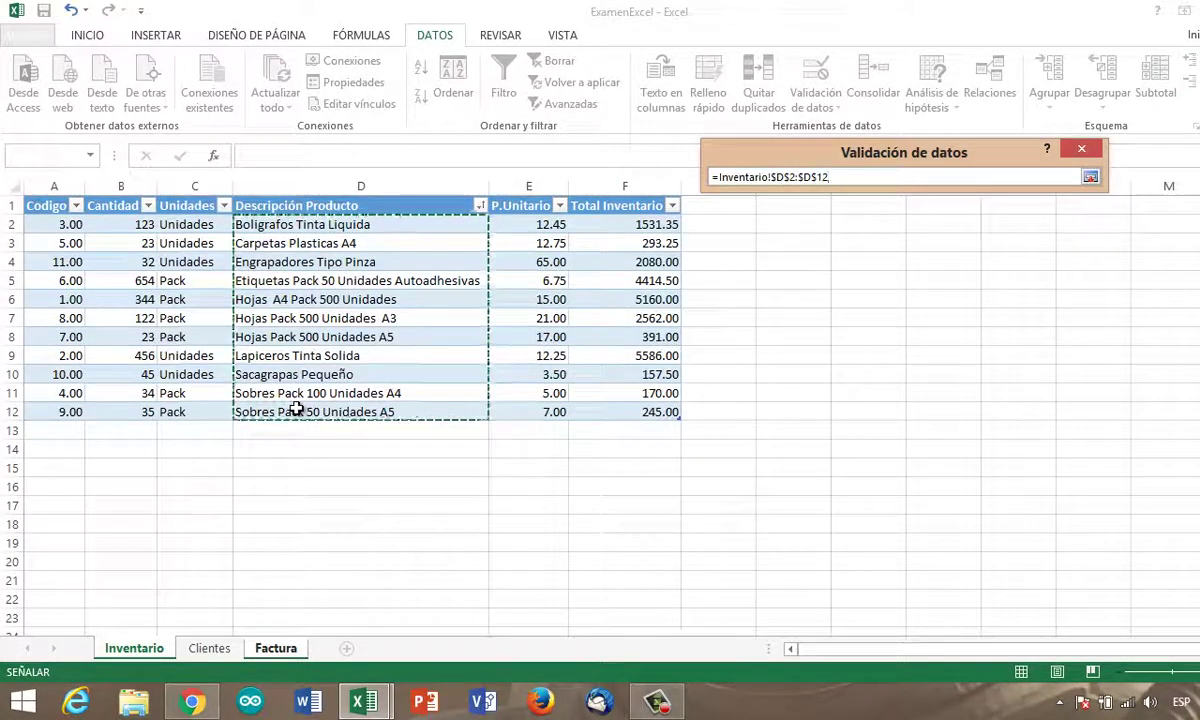
{"action": "key", "text": "Return"}
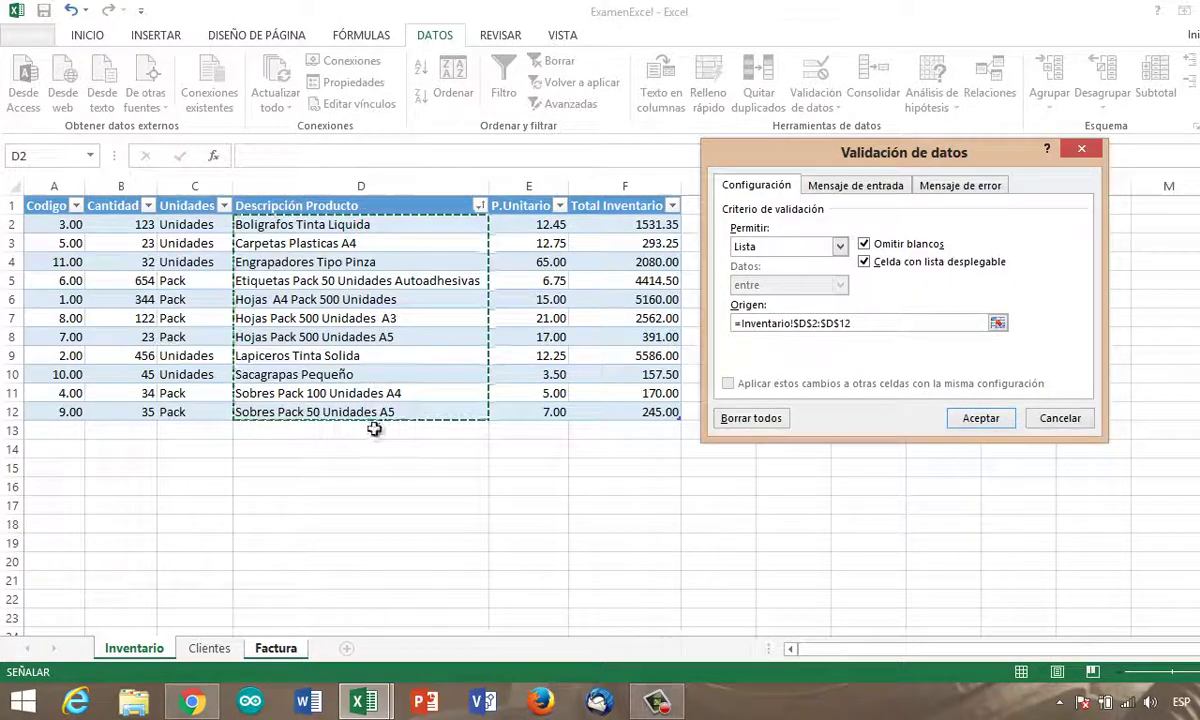
{"action": "left_click", "coordinate": [981, 418]}
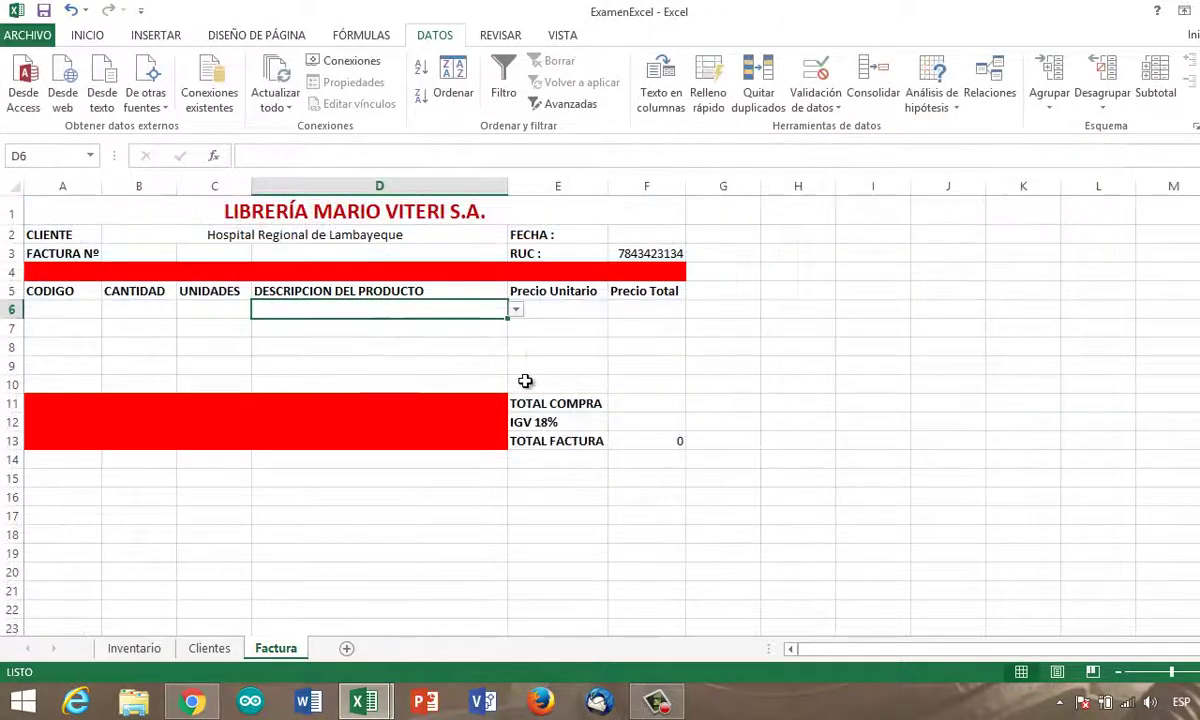
Enter =BUSCARV(D6,Tabla2[#Todo],5,FALSO) in E6 to look up the unit price
{"action": "left_click", "coordinate": [548, 315]}
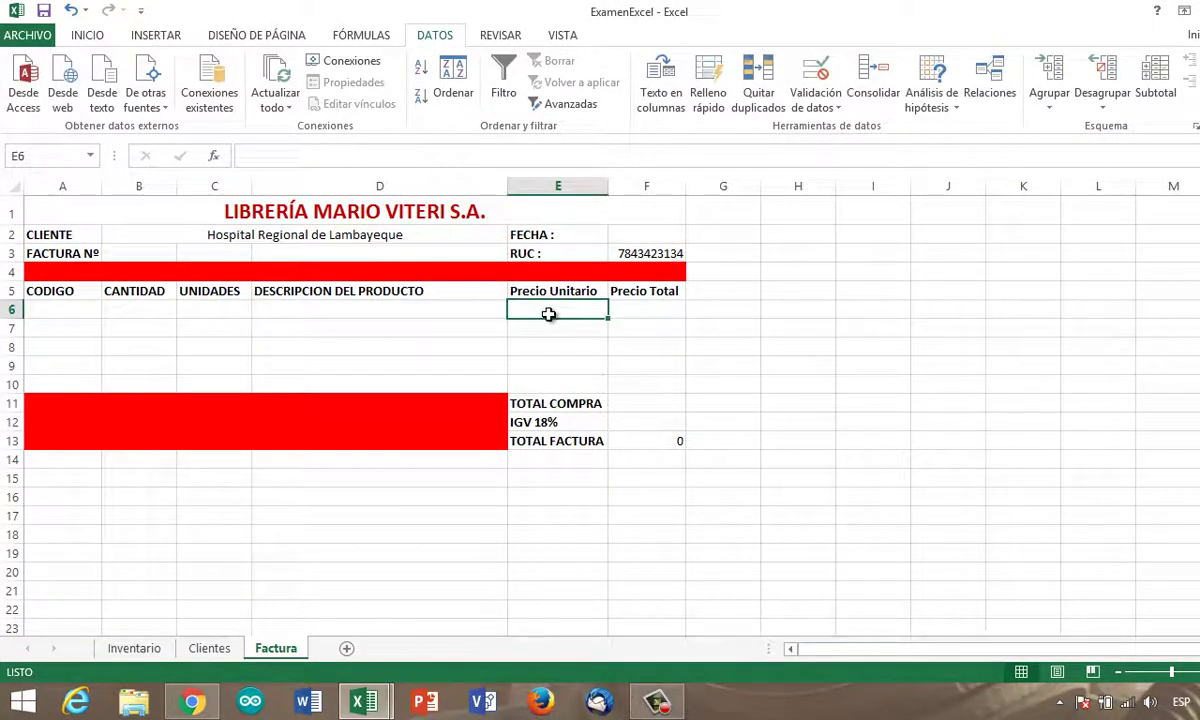
{"action": "type", "text": "="}
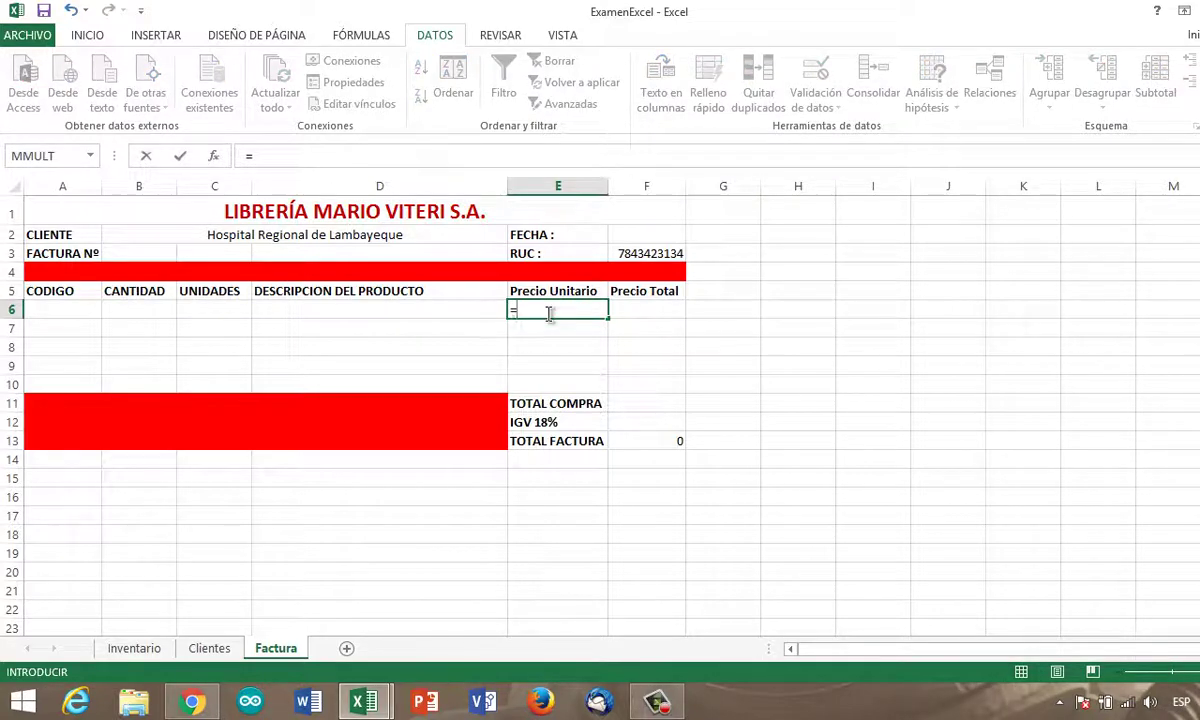
{"action": "type", "text": "BUSCA"}
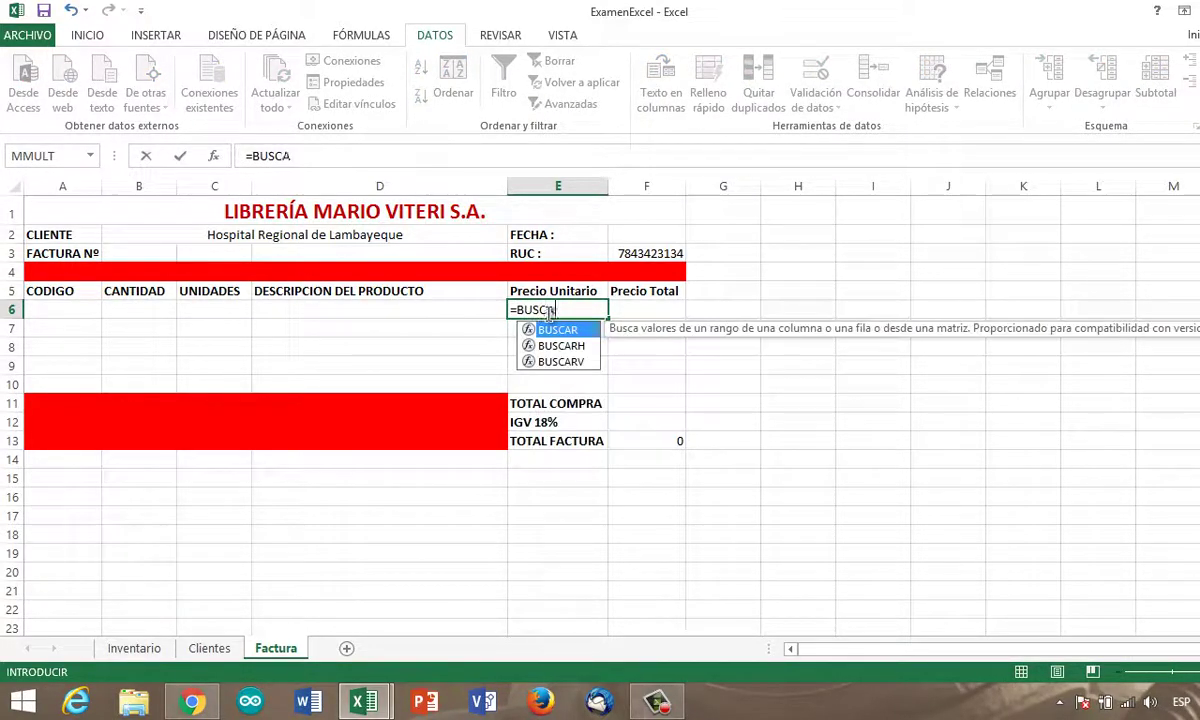
{"action": "left_click", "coordinate": [575, 362]}
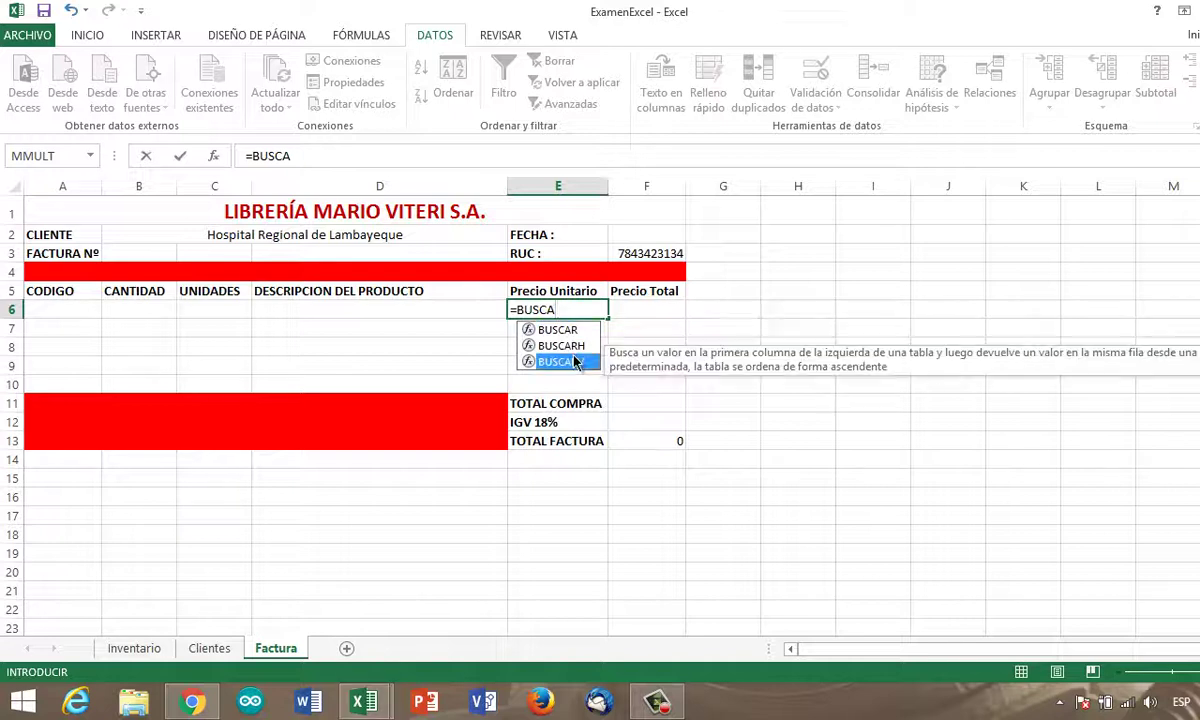
{"action": "double_click", "coordinate": [572, 358]}
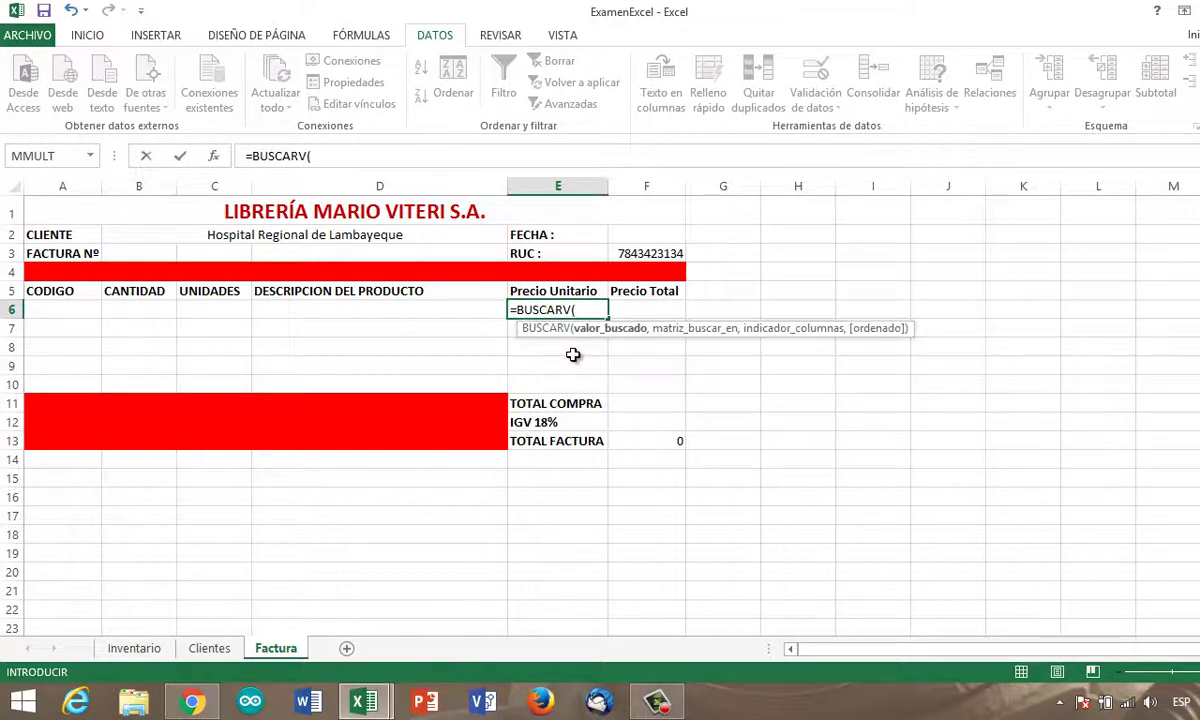
{"action": "left_click", "coordinate": [437, 308]}
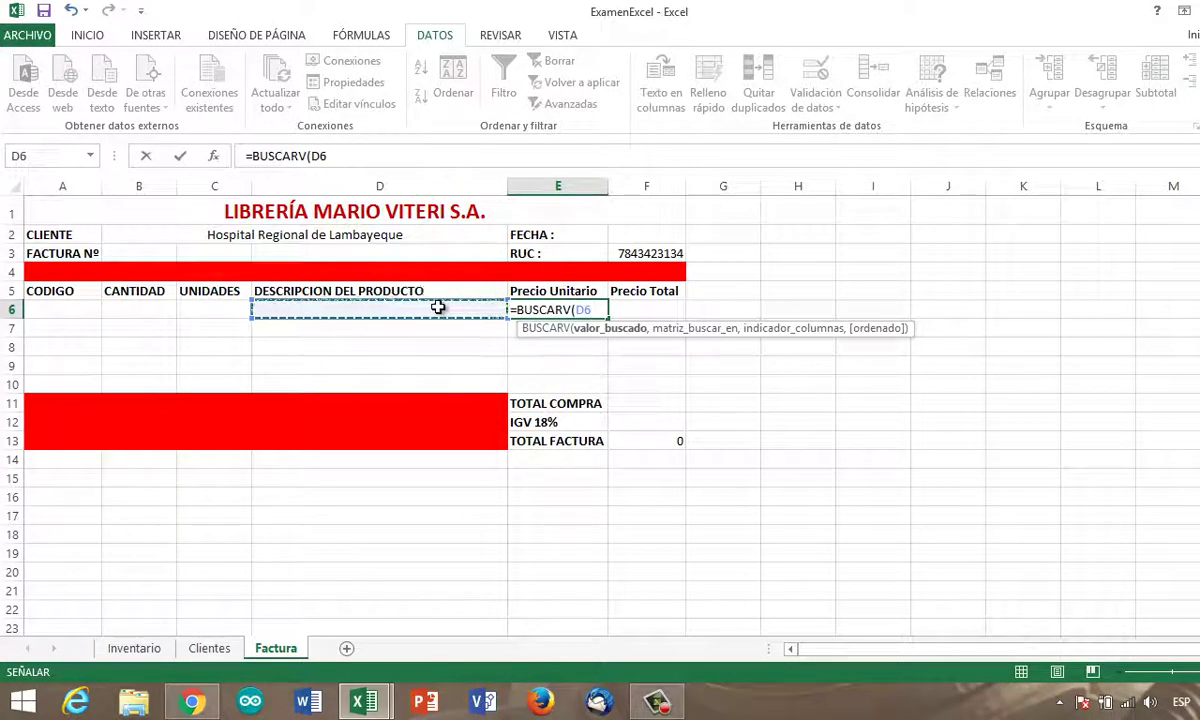
{"action": "type", "text": ","}
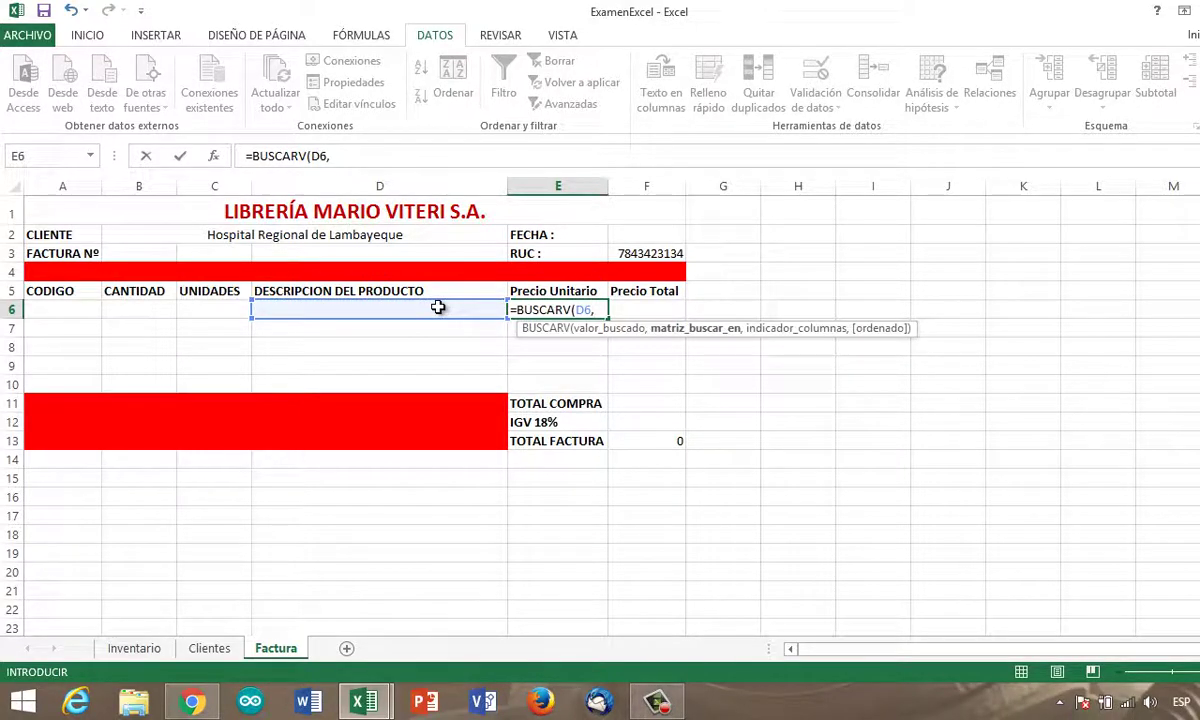
{"action": "left_click", "coordinate": [140, 648]}
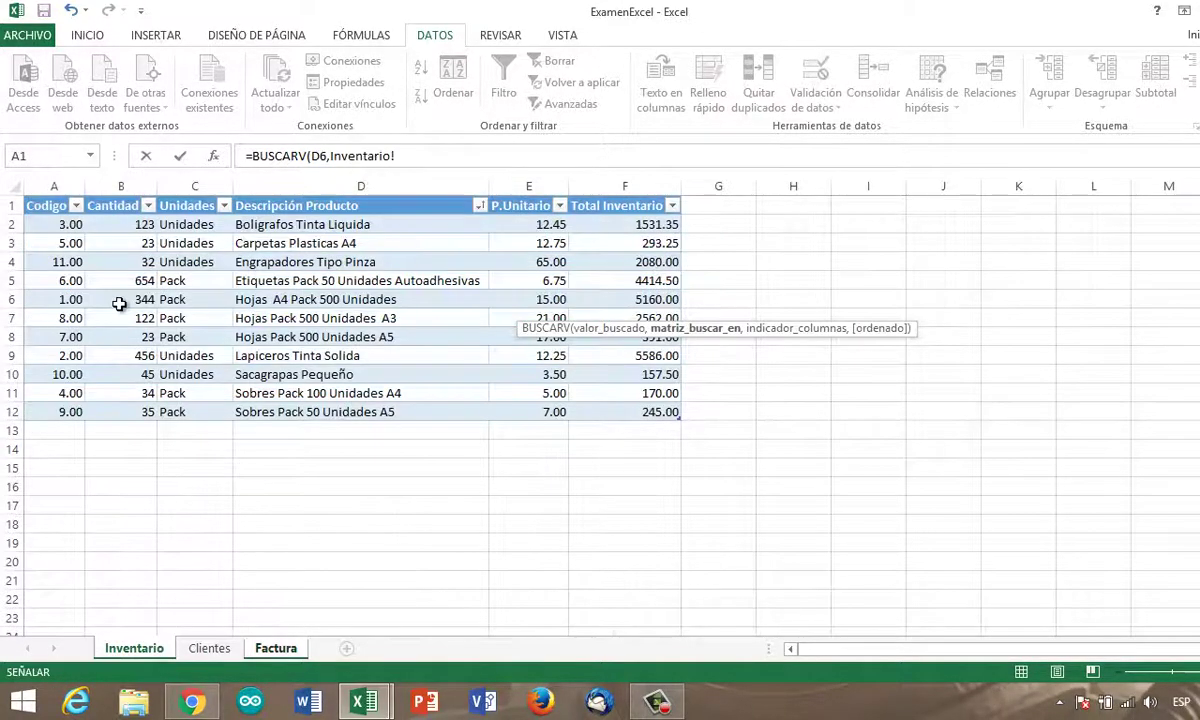
{"action": "left_click_drag", "start_coordinate": [57, 208], "coordinate": [655, 411]}
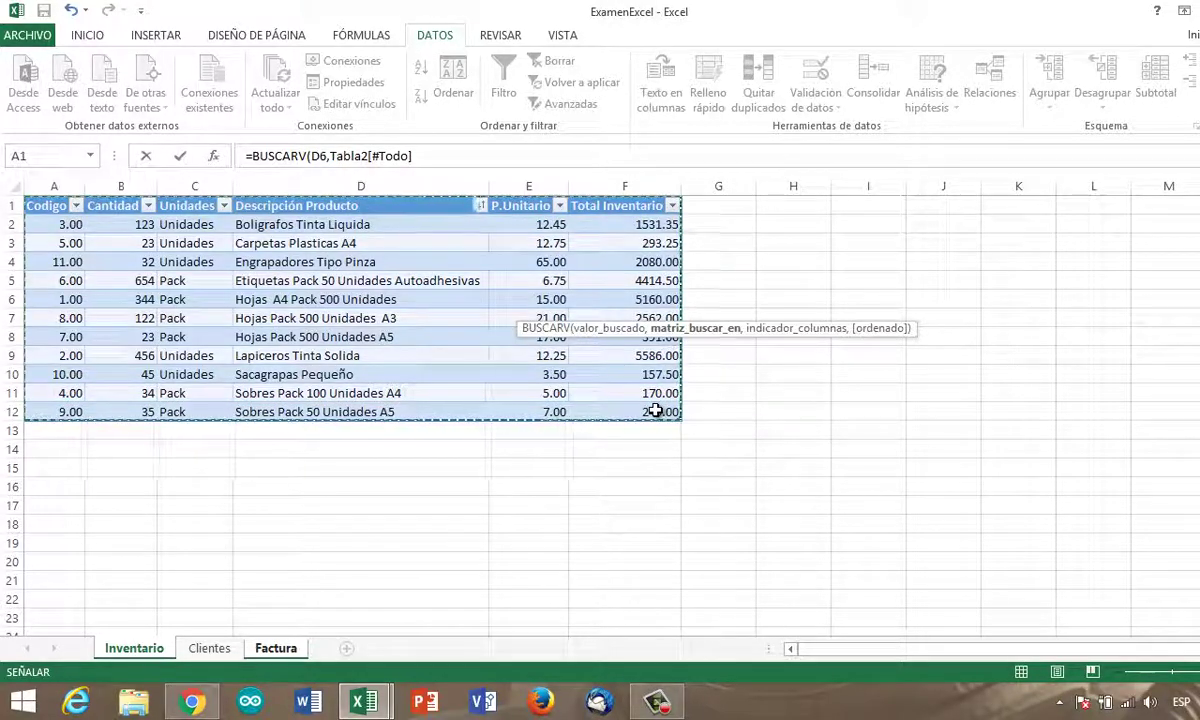
{"action": "type", "text": ","}
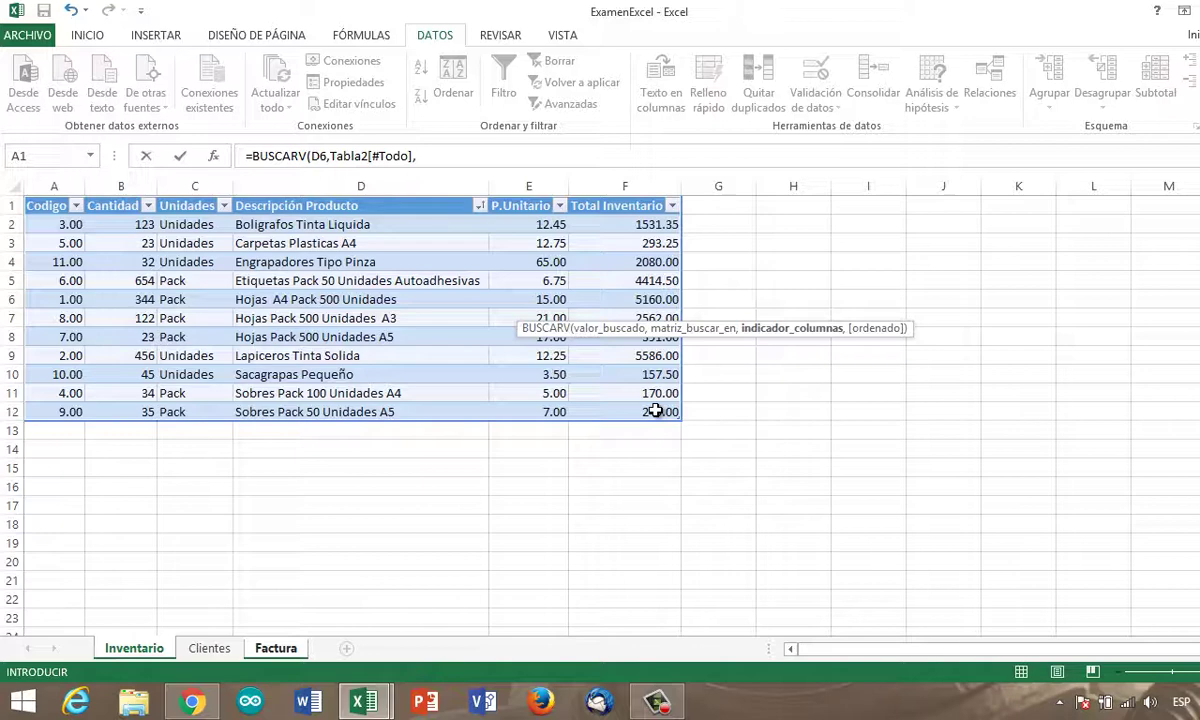
{"action": "type", "text": "5,"}
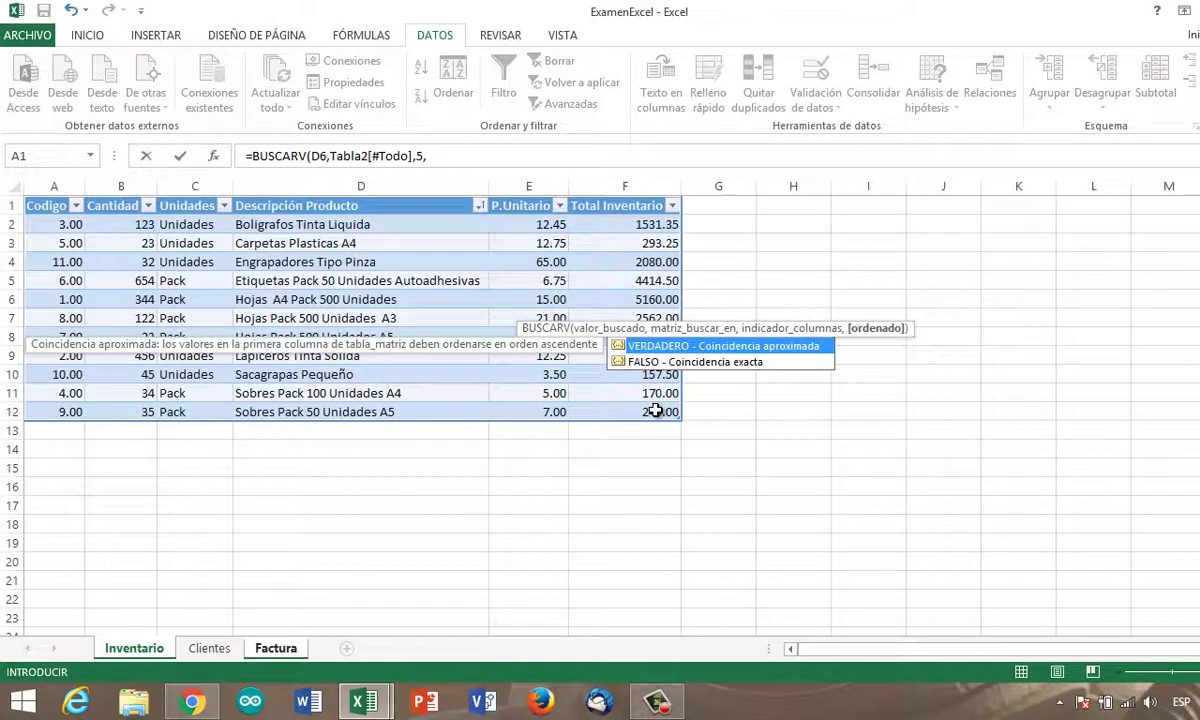
{"action": "type", "text": "FA"}
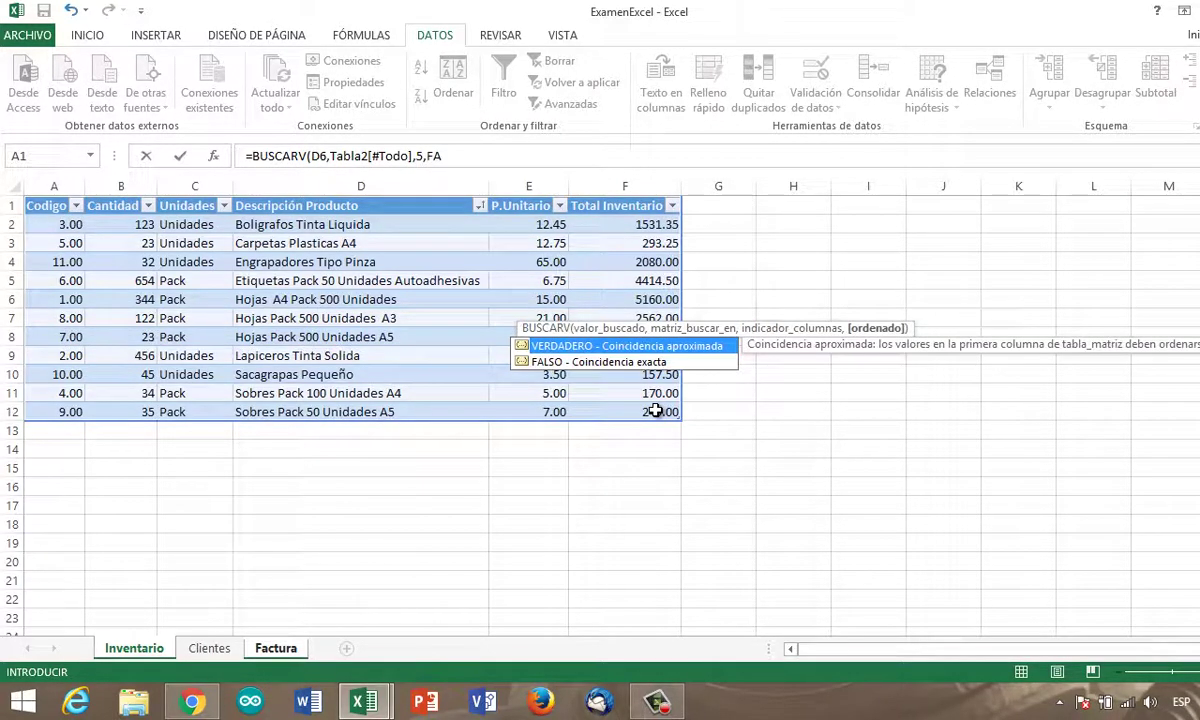
{"action": "key", "text": "Down"}
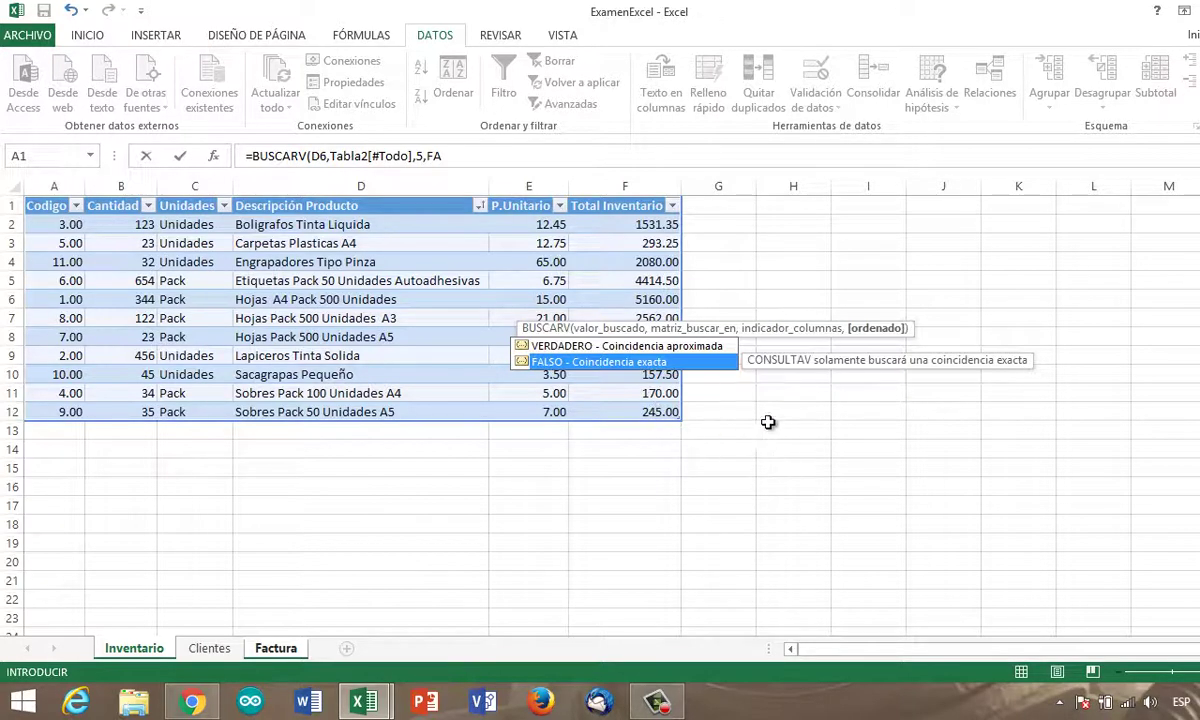
{"action": "double_click", "coordinate": [678, 362]}
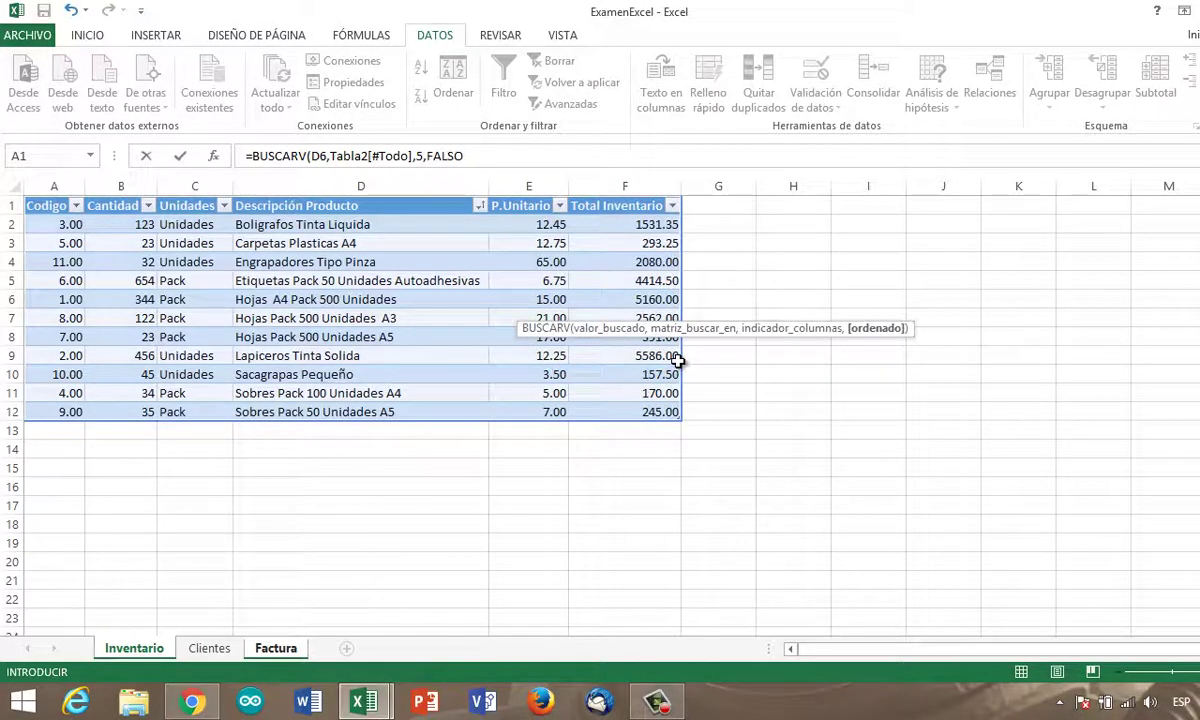
{"action": "key", "text": "Return"}
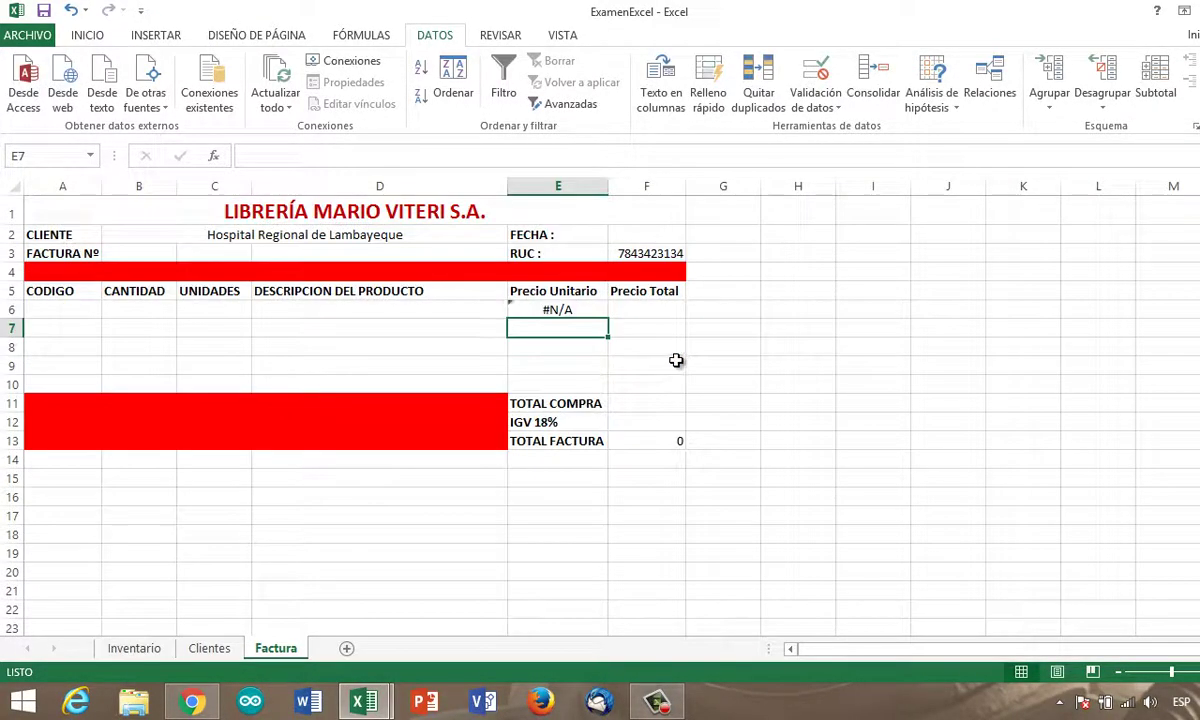
Choose Boligrafos Tinta Liquida from the D6 product dropdown
{"action": "left_click", "coordinate": [565, 309]}
{"action": "left_click", "coordinate": [462, 312]}
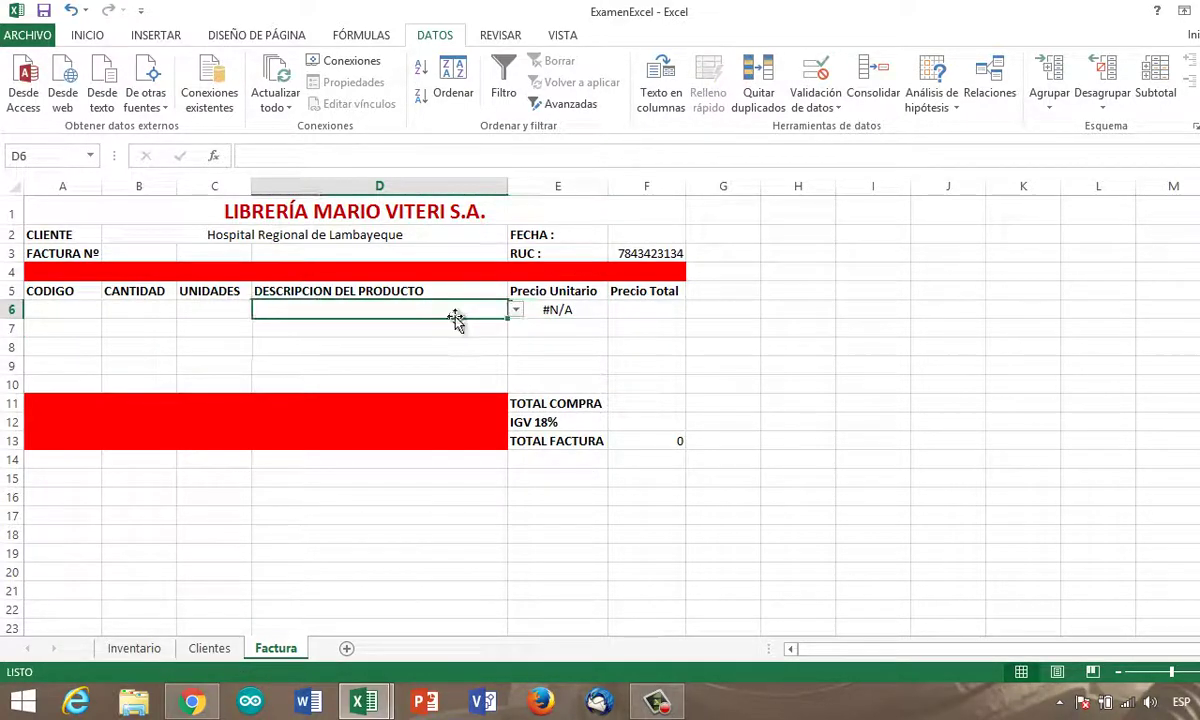
{"action": "left_click", "coordinate": [515, 311]}
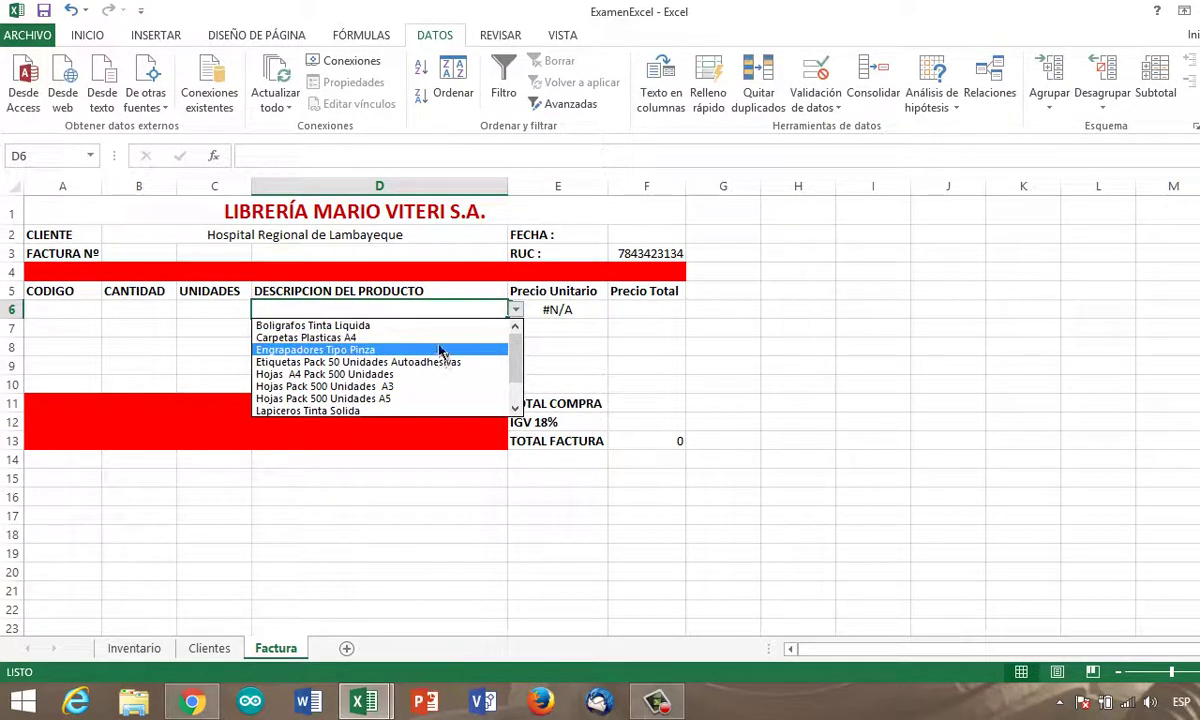
{"action": "left_click", "coordinate": [415, 325]}
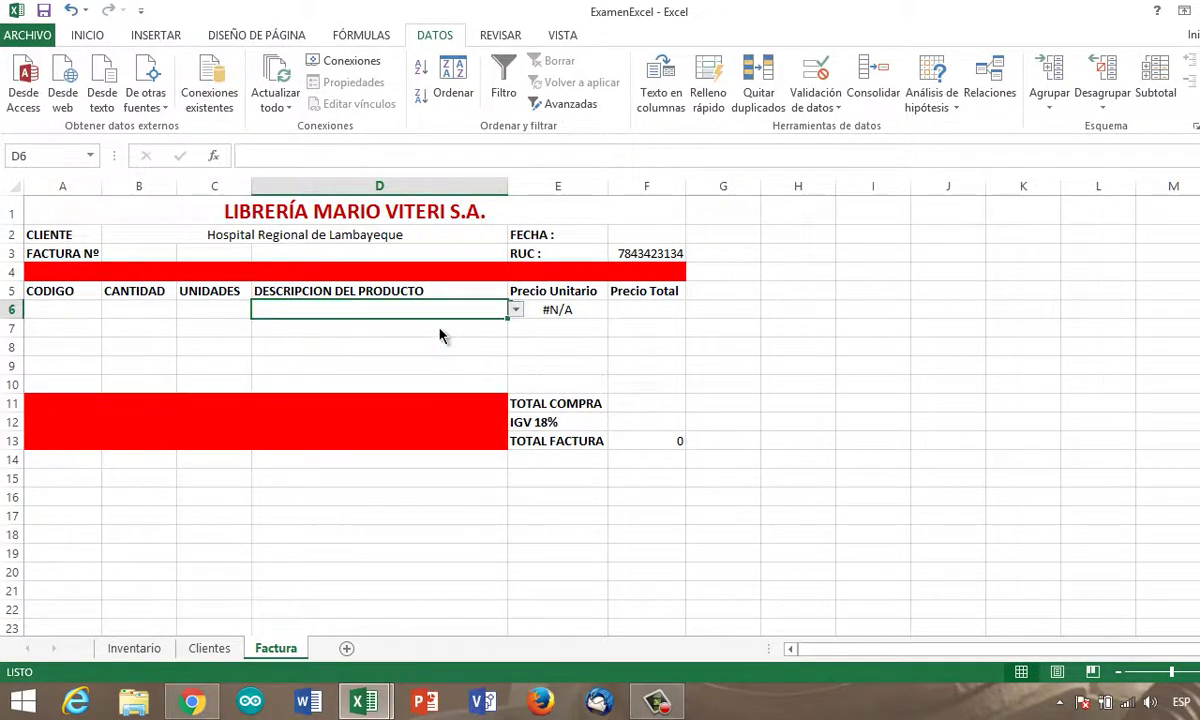
{"action": "key", "text": "Return"}
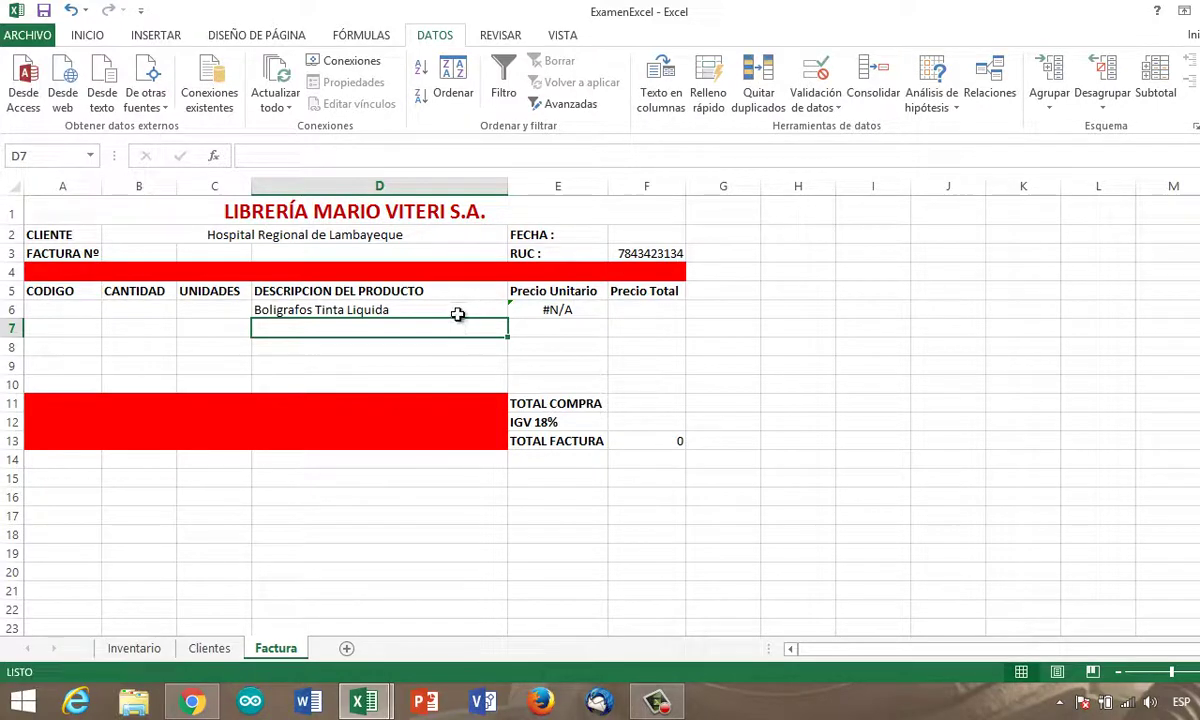
Inspect the E6 lookup formula that still returns #N/A for the chosen product
{"action": "left_click", "coordinate": [459, 311]}
{"action": "left_click", "coordinate": [540, 314]}
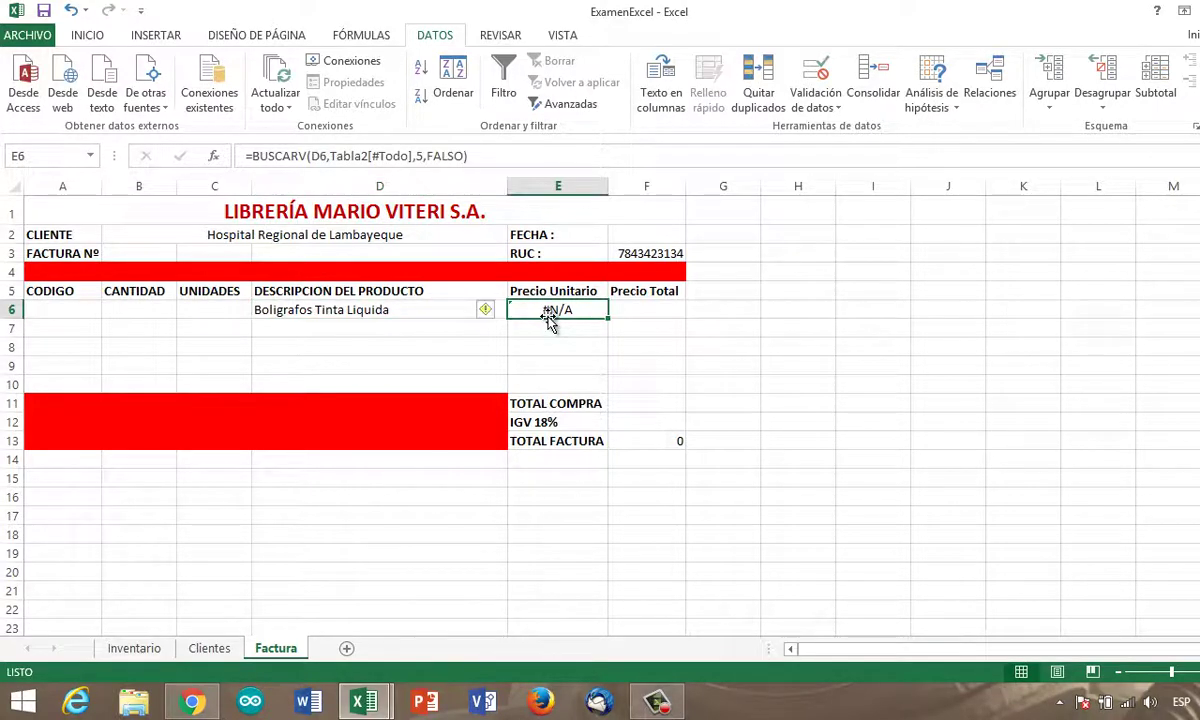
{"action": "mouse_move", "coordinate": [483, 313]}
{"action": "left_click", "coordinate": [440, 311]}
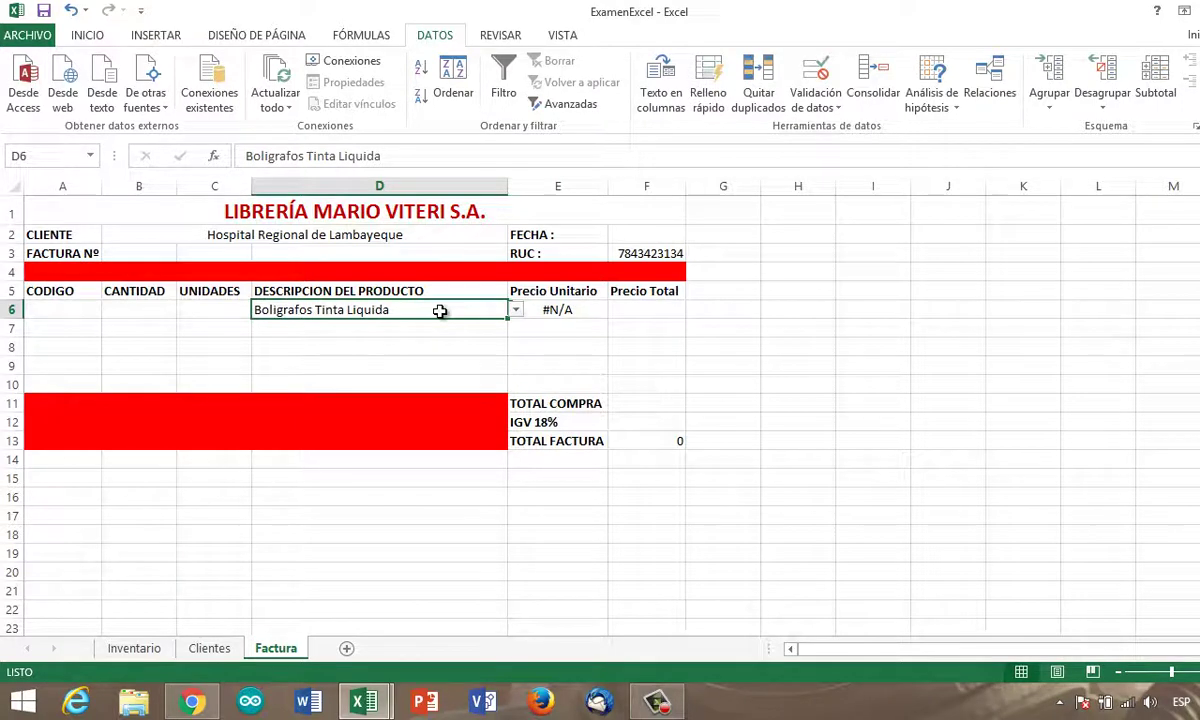
{"action": "left_click", "coordinate": [582, 313]}
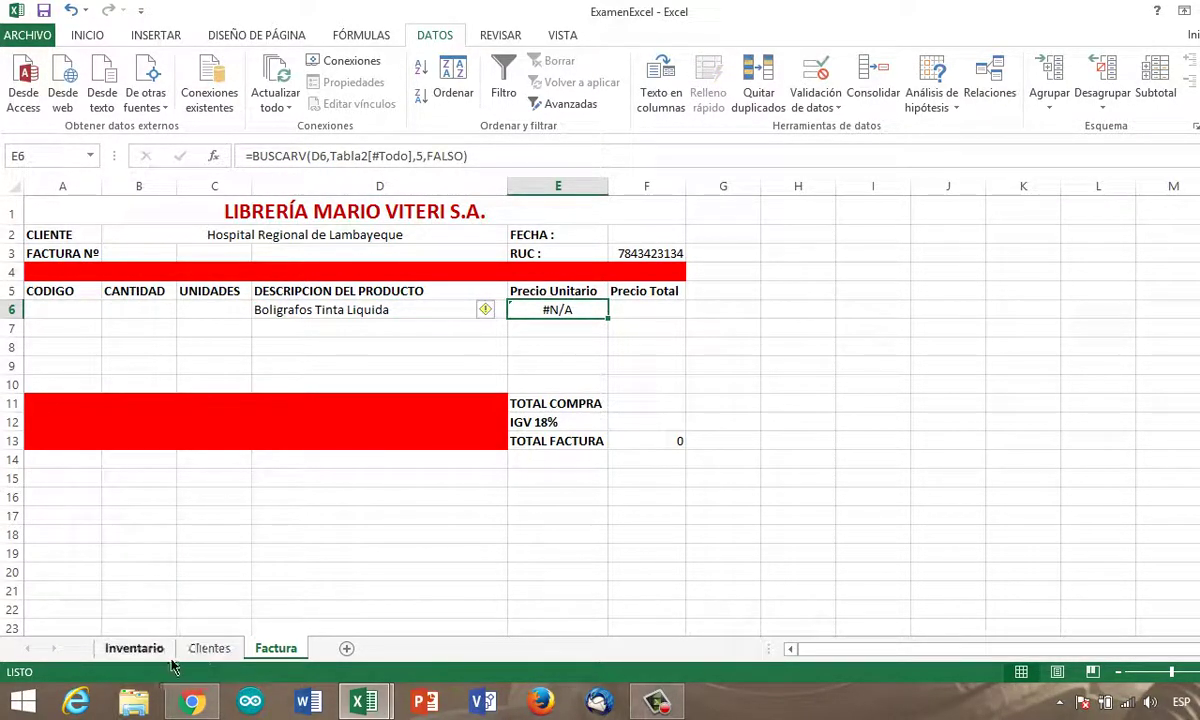
On Inventario, copy the product descriptions and try inserting them before column A, dismissing the error
{"action": "left_click", "coordinate": [156, 648]}
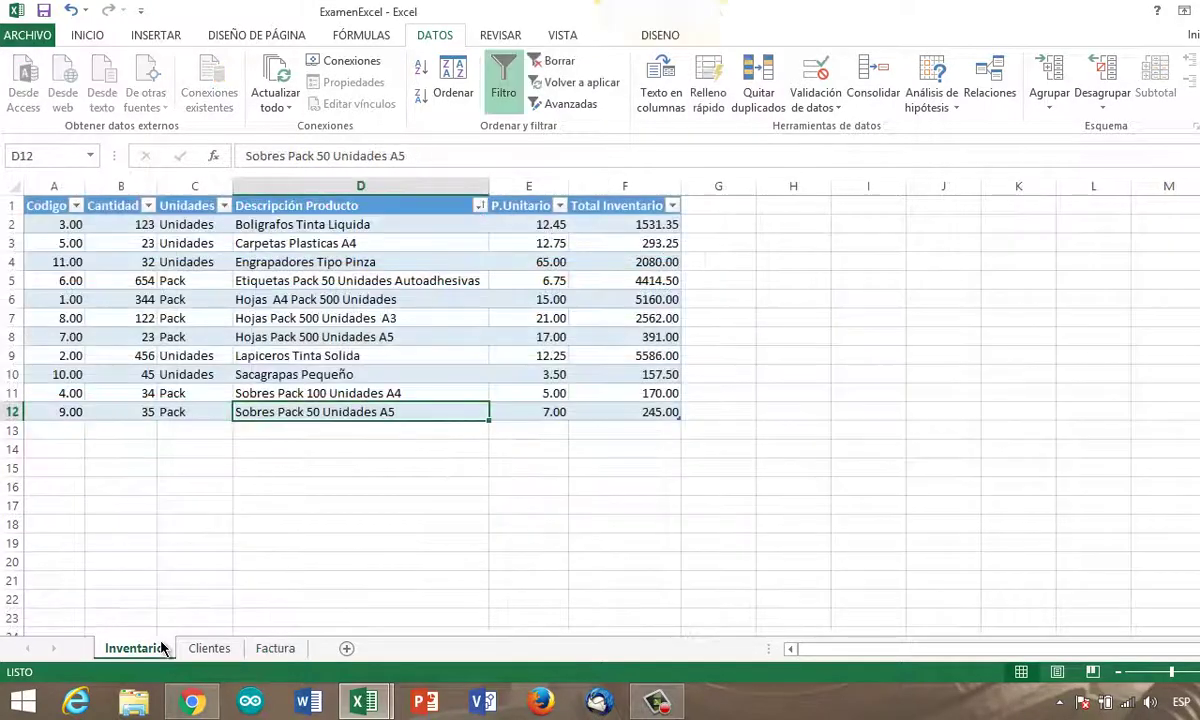
{"action": "left_click", "coordinate": [320, 196]}
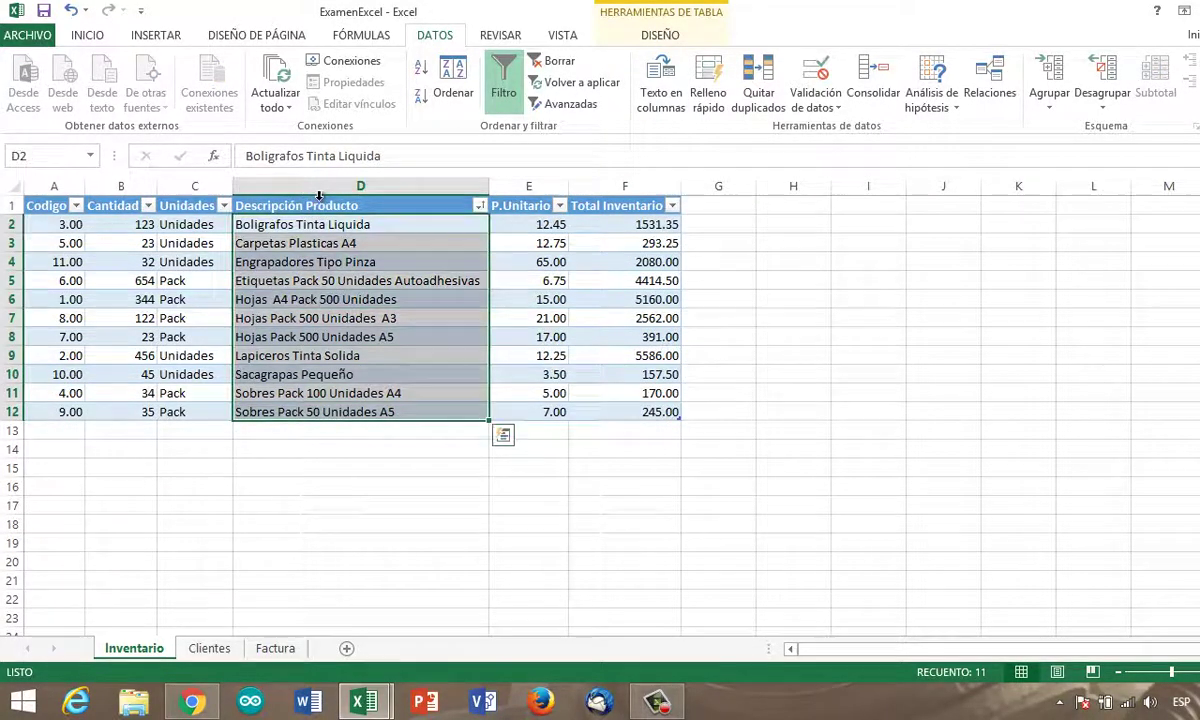
{"action": "key", "text": "ctrl+c"}
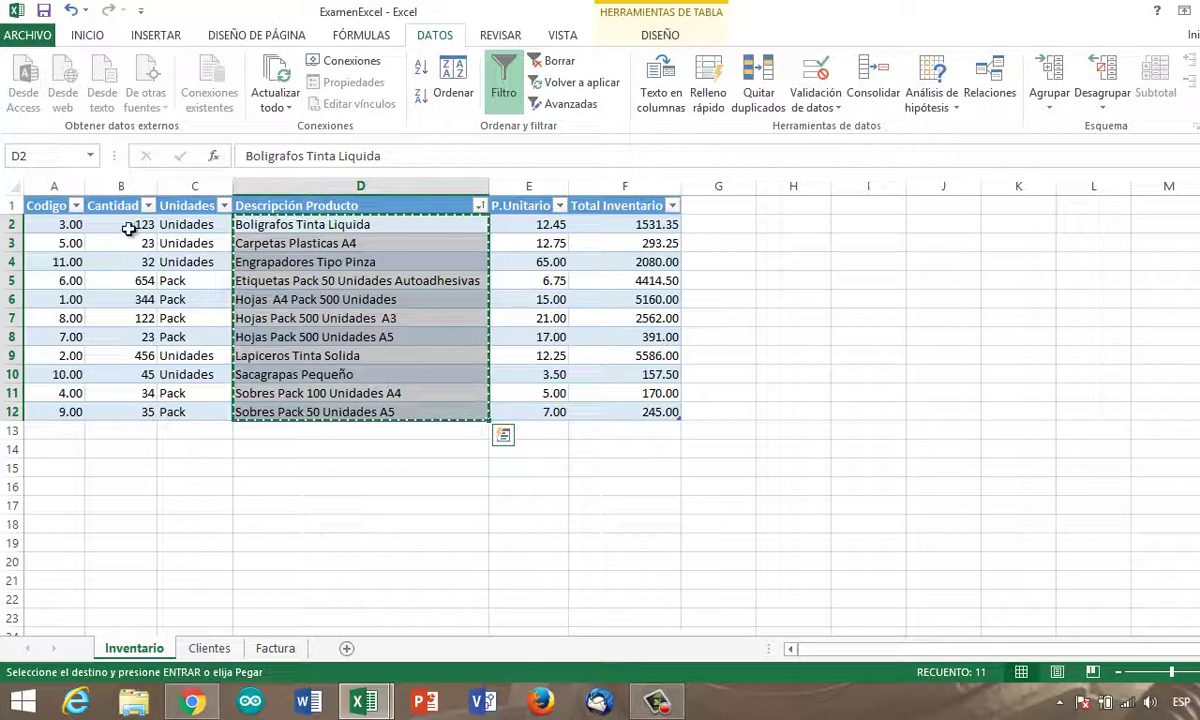
{"action": "left_click", "coordinate": [54, 187]}
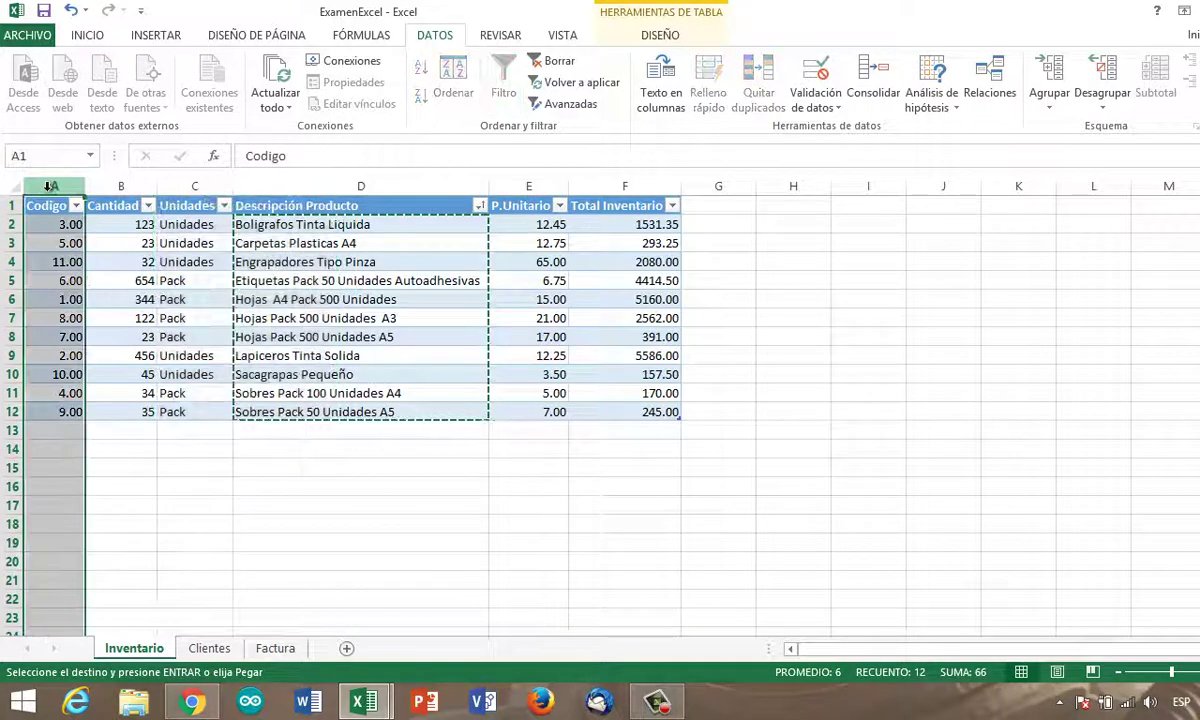
{"action": "right_click", "coordinate": [56, 205]}
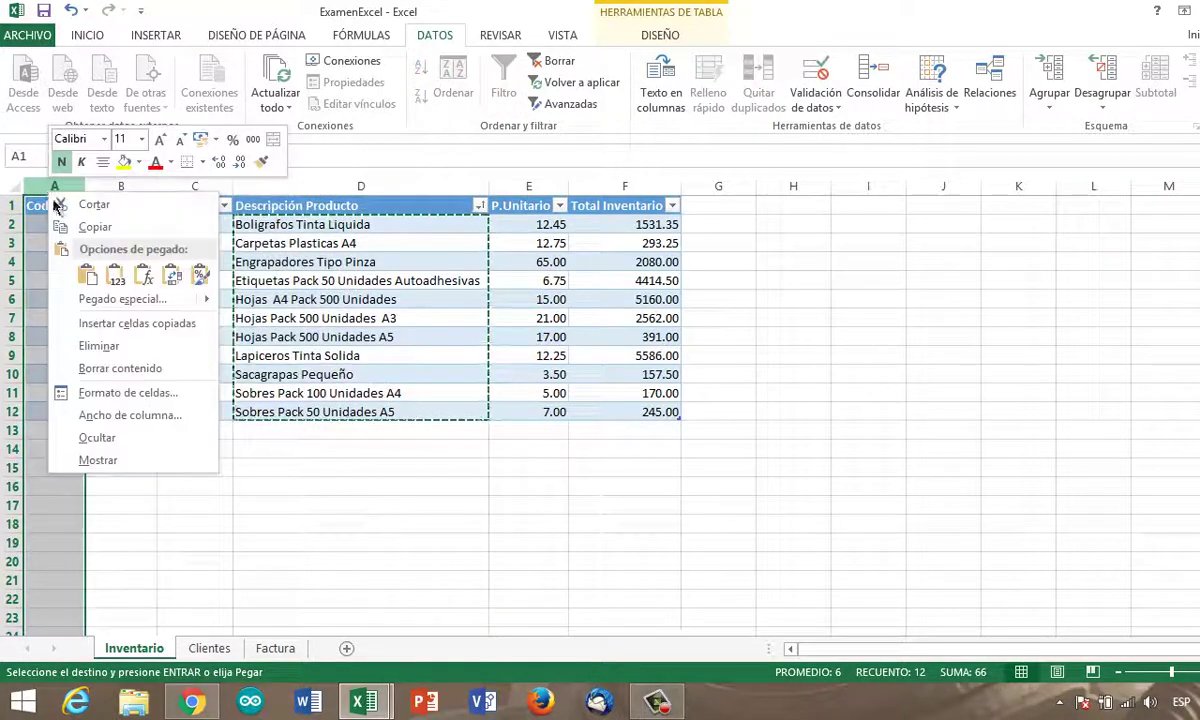
{"action": "left_click", "coordinate": [117, 324]}
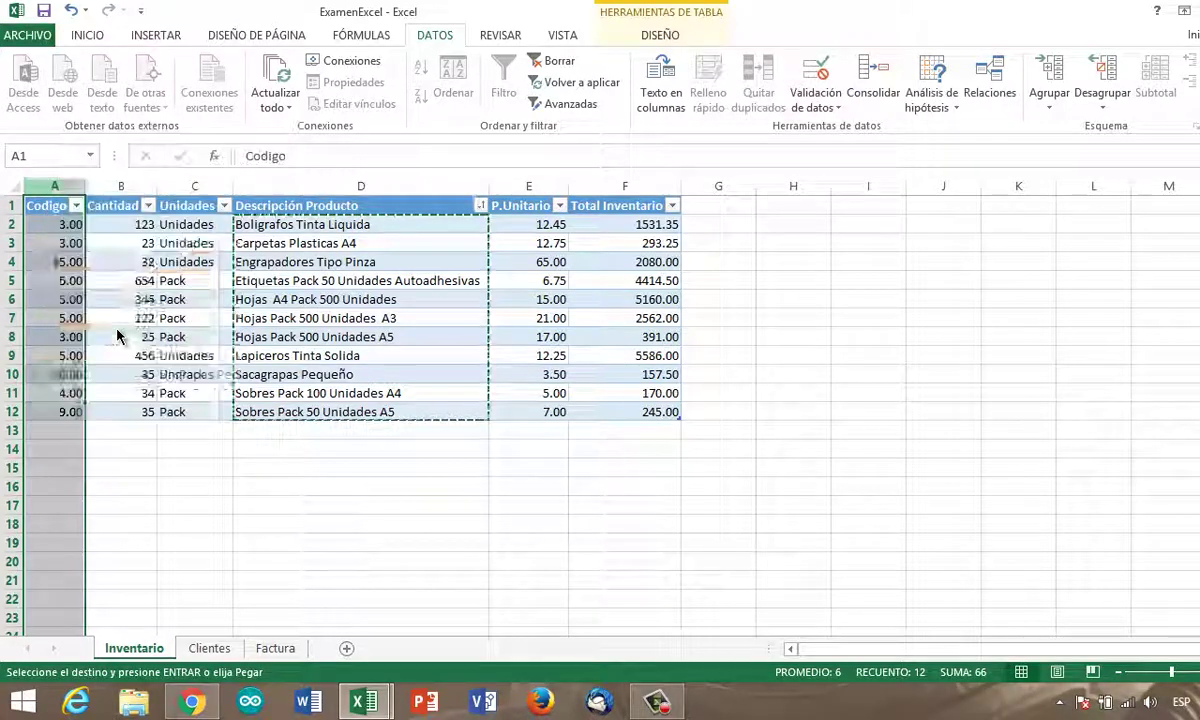
{"action": "left_click", "coordinate": [115, 357]}
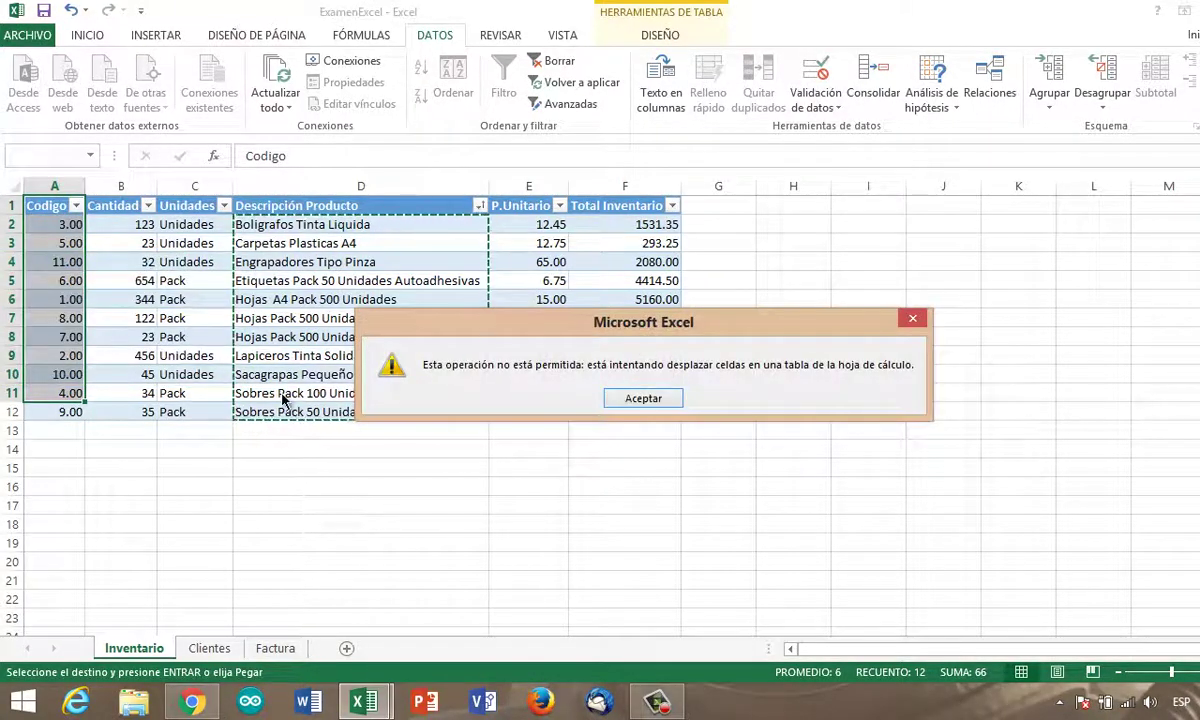
{"action": "key", "text": "Return"}
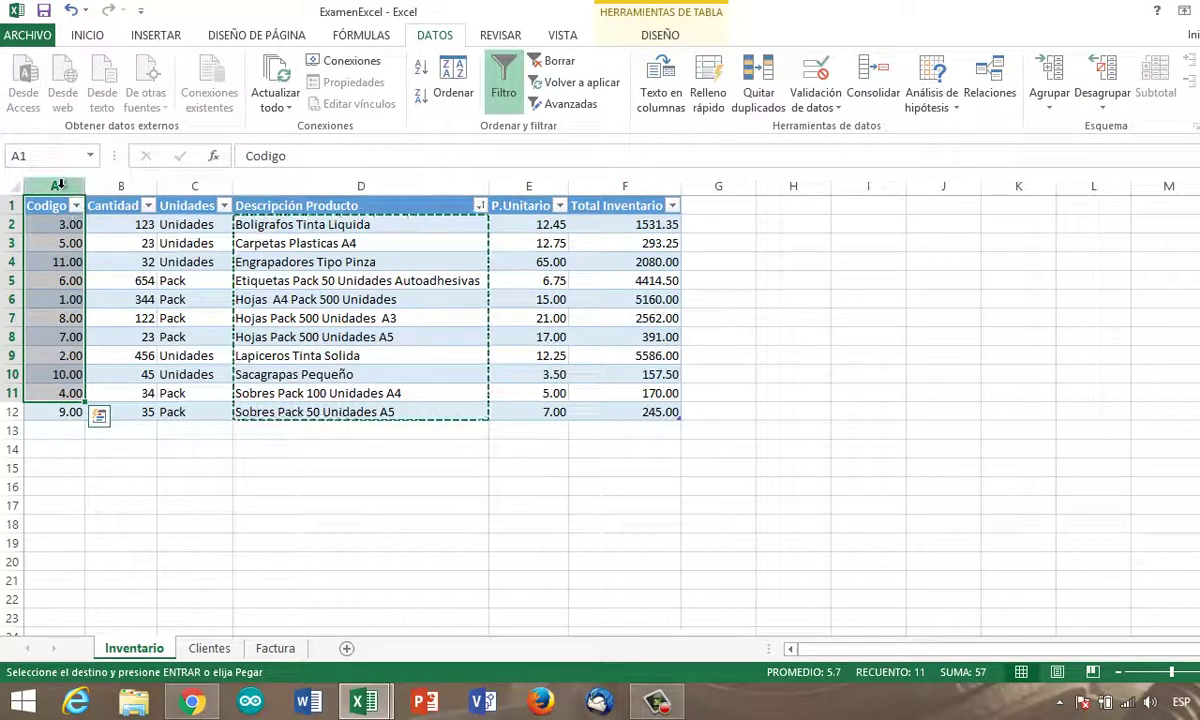
Cancel the pending copy and reopen column A's context menu to try again
{"action": "left_click", "coordinate": [58, 185]}
{"action": "right_click", "coordinate": [58, 185]}
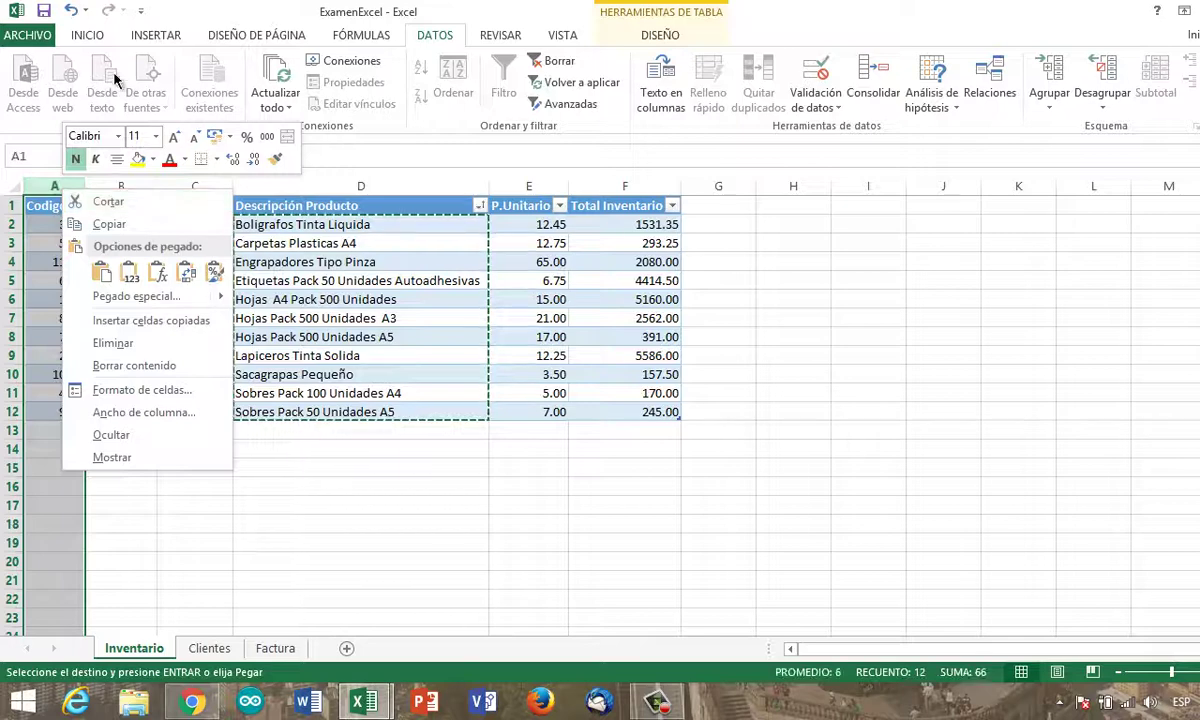
{"action": "left_click", "coordinate": [150, 36]}
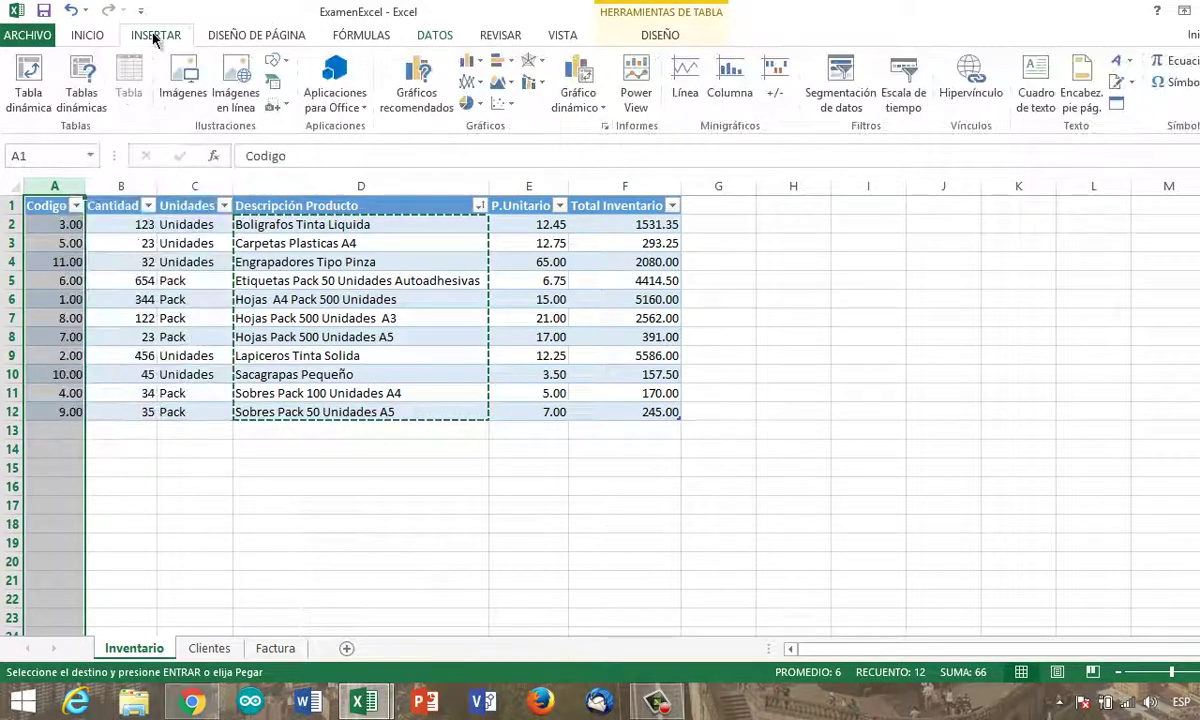
{"action": "right_click", "coordinate": [44, 212]}
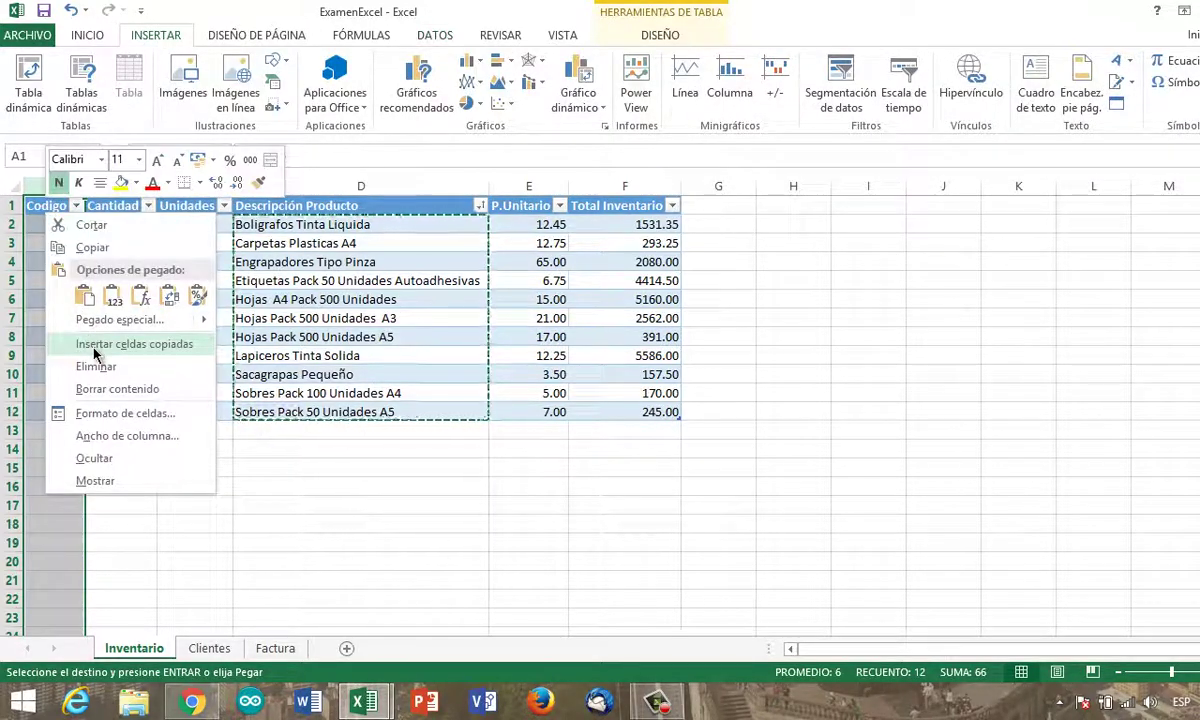
{"action": "key", "text": "Escape"}
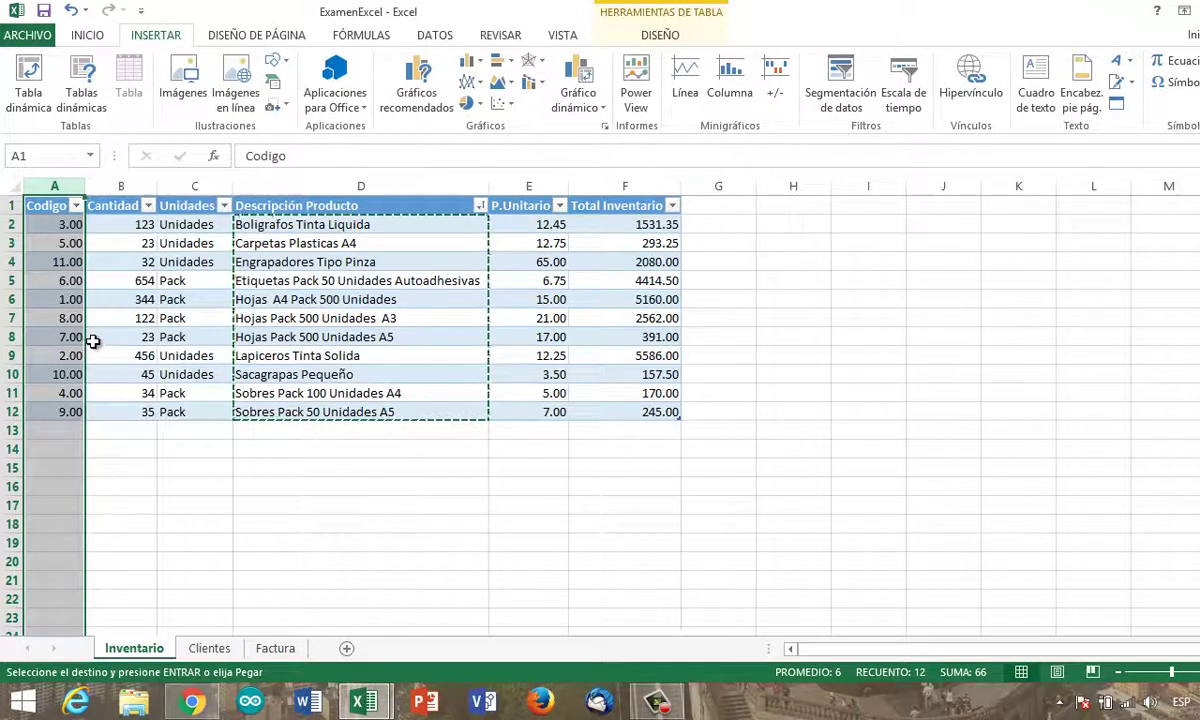
{"action": "key", "text": "Escape"}
{"action": "right_click", "coordinate": [50, 200]}
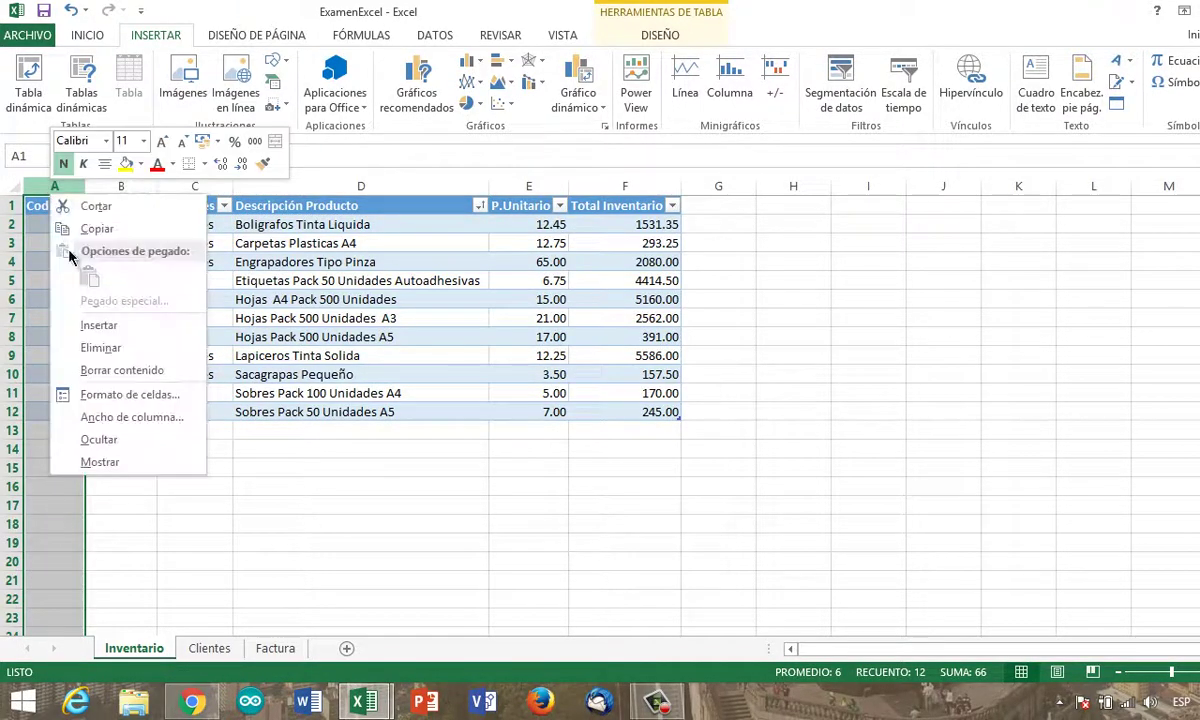
Insert an empty column A, paste the product descriptions there and autofit its width
{"action": "left_click", "coordinate": [65, 307]}
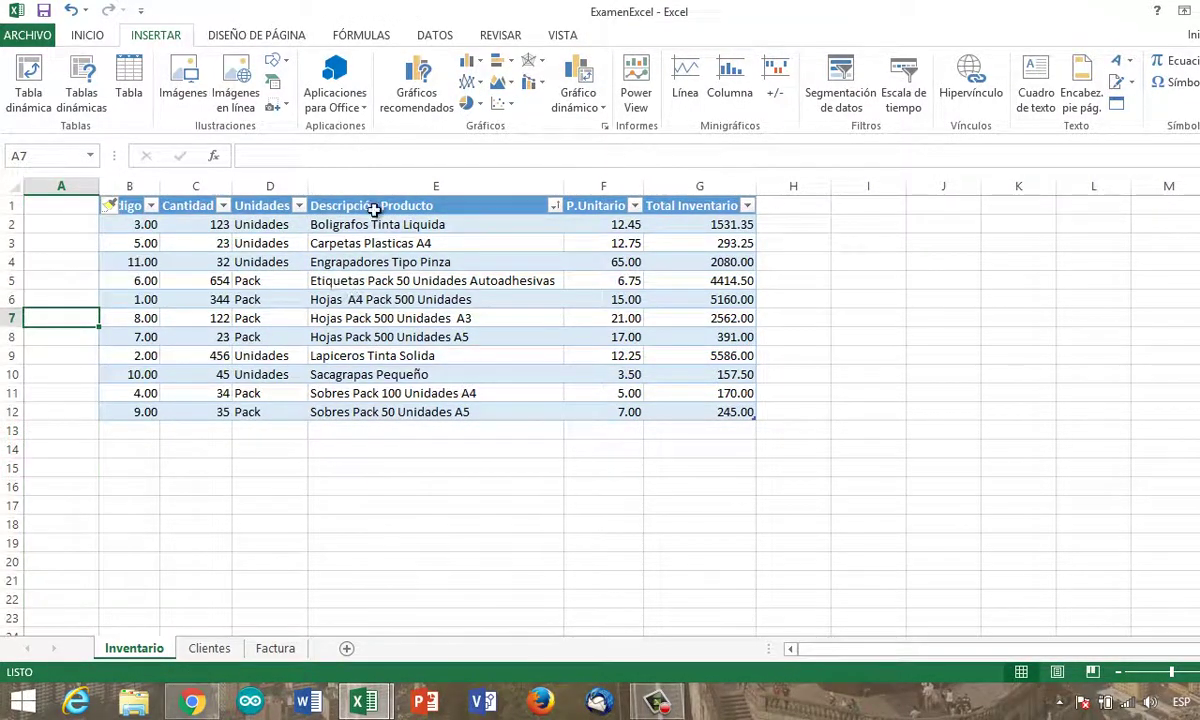
{"action": "left_click_drag", "start_coordinate": [385, 206], "coordinate": [378, 412]}
{"action": "key", "text": "ctrl+c"}
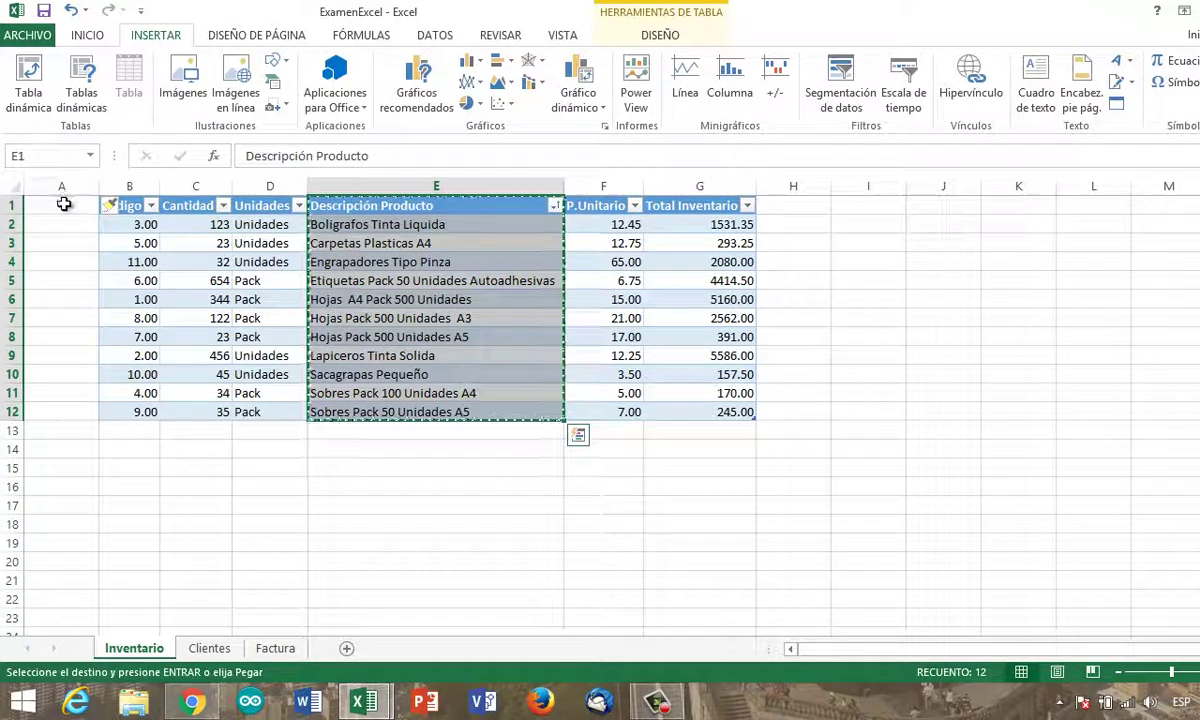
{"action": "left_click", "coordinate": [64, 201]}
{"action": "key", "text": "ctrl+v"}
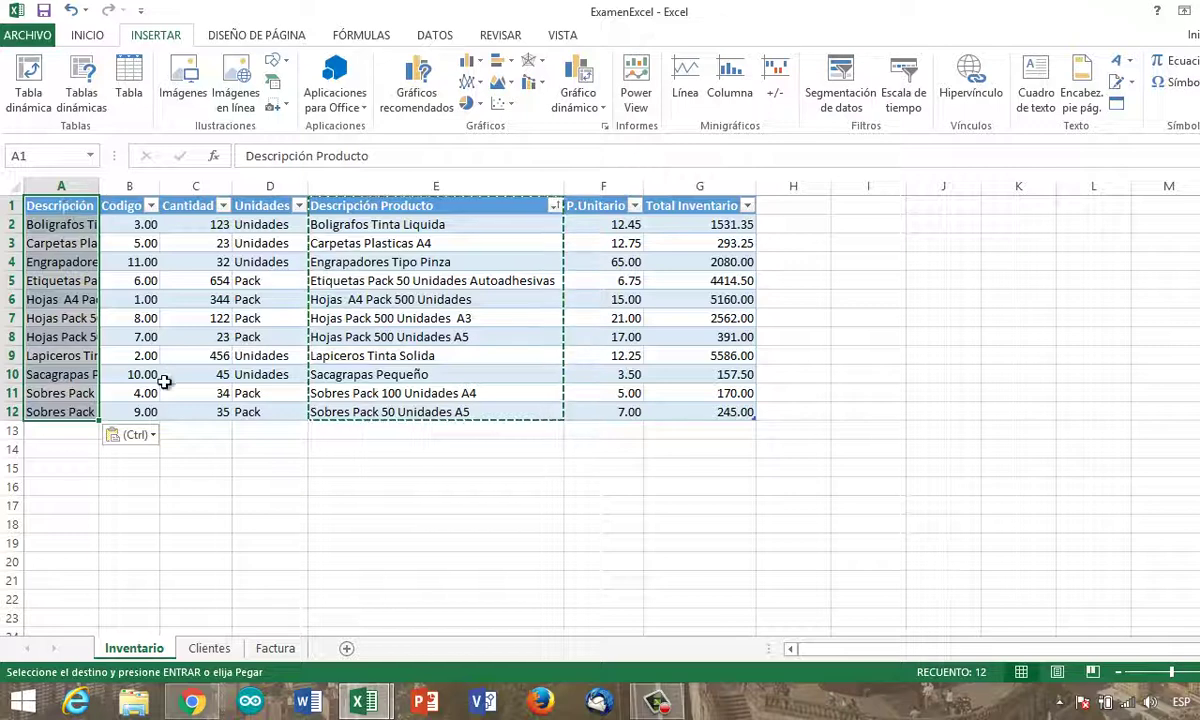
{"action": "left_click", "coordinate": [172, 430]}
{"action": "double_click", "coordinate": [100, 187]}
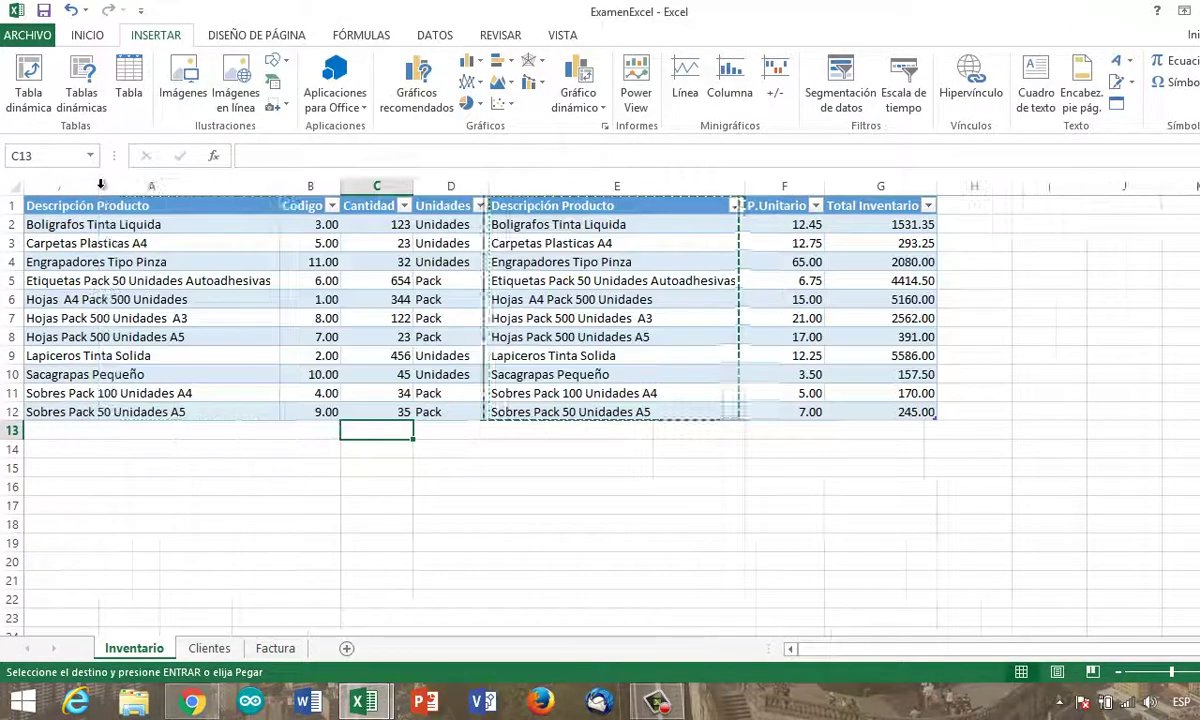
Delete the duplicate description column E and slightly widen columns D, E and F
{"action": "left_click", "coordinate": [557, 186]}
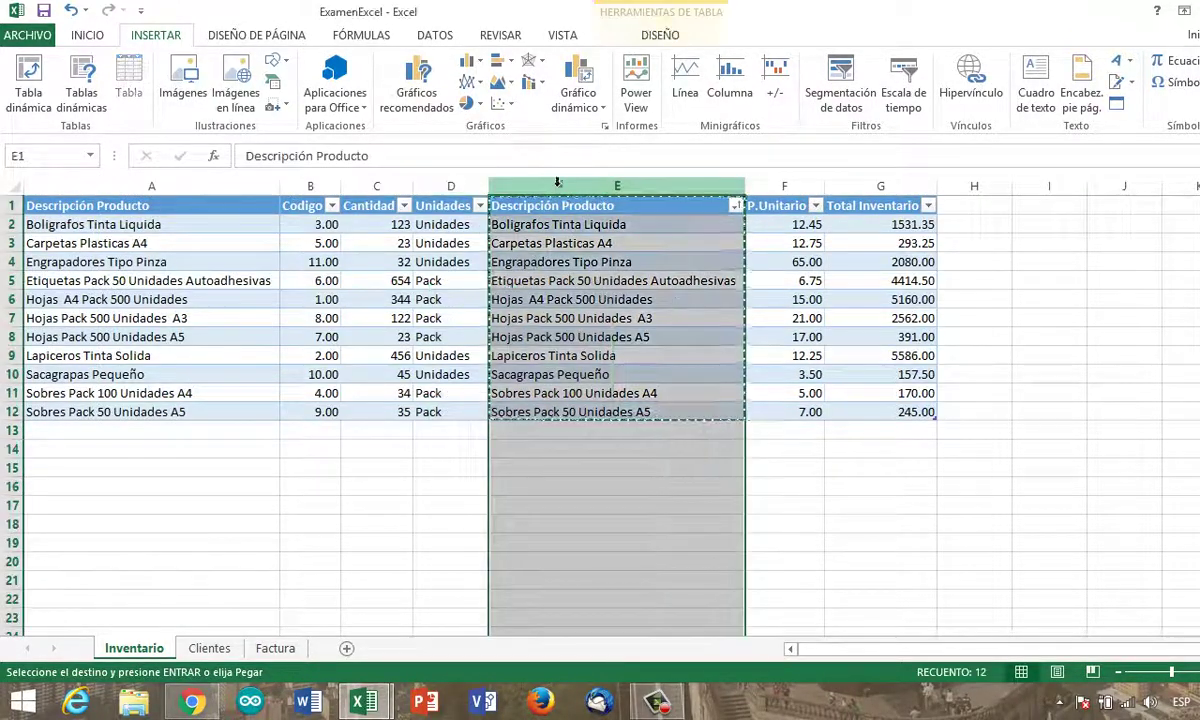
{"action": "right_click", "coordinate": [557, 186]}
{"action": "left_click", "coordinate": [598, 338]}
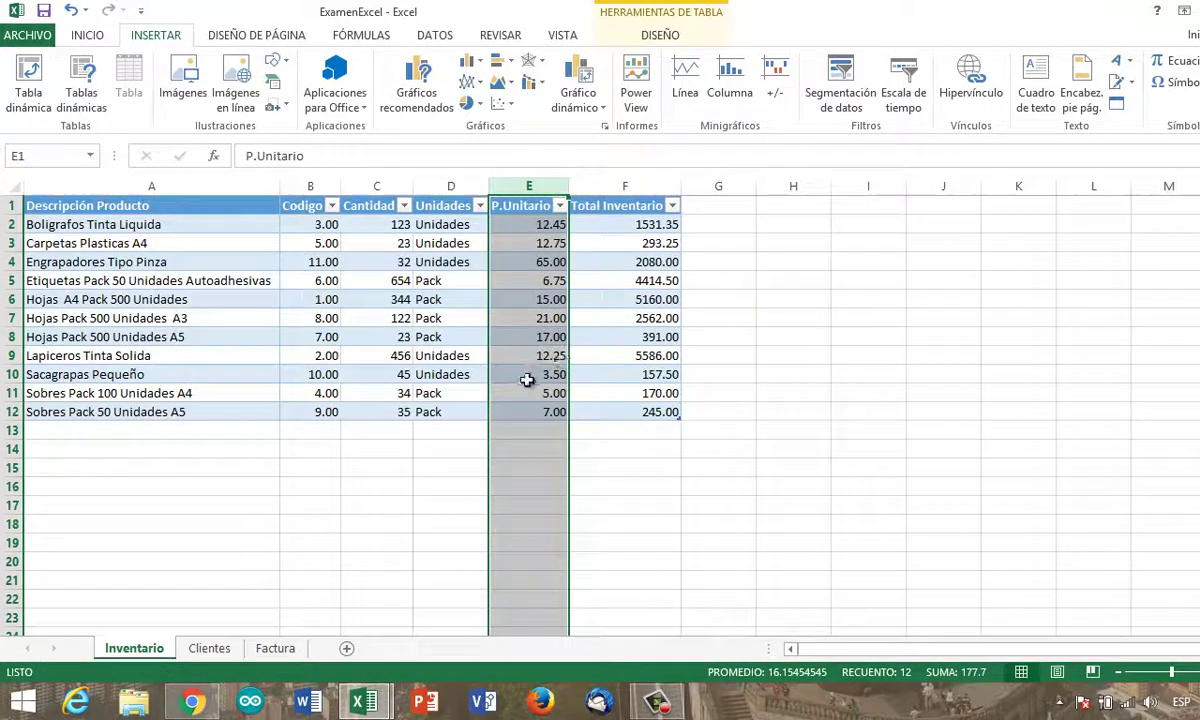
{"action": "left_click", "coordinate": [528, 376]}
{"action": "left_click", "coordinate": [281, 190]}
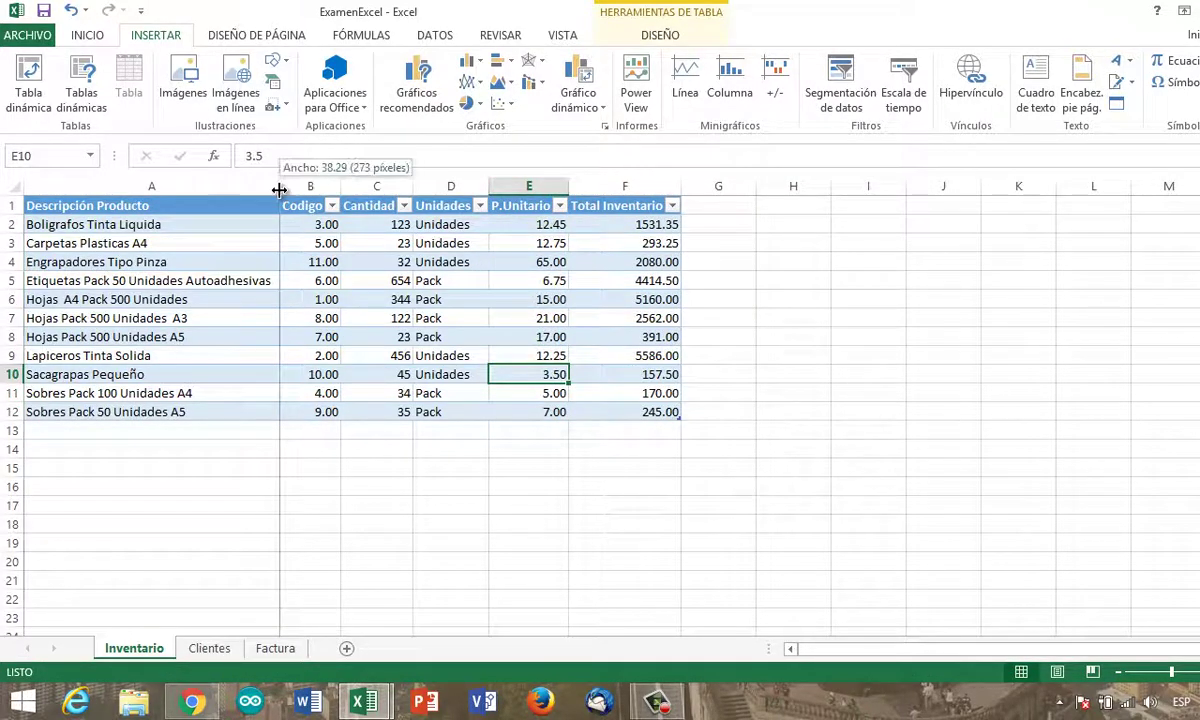
{"action": "left_click_drag", "start_coordinate": [487, 186], "coordinate": [489, 186]}
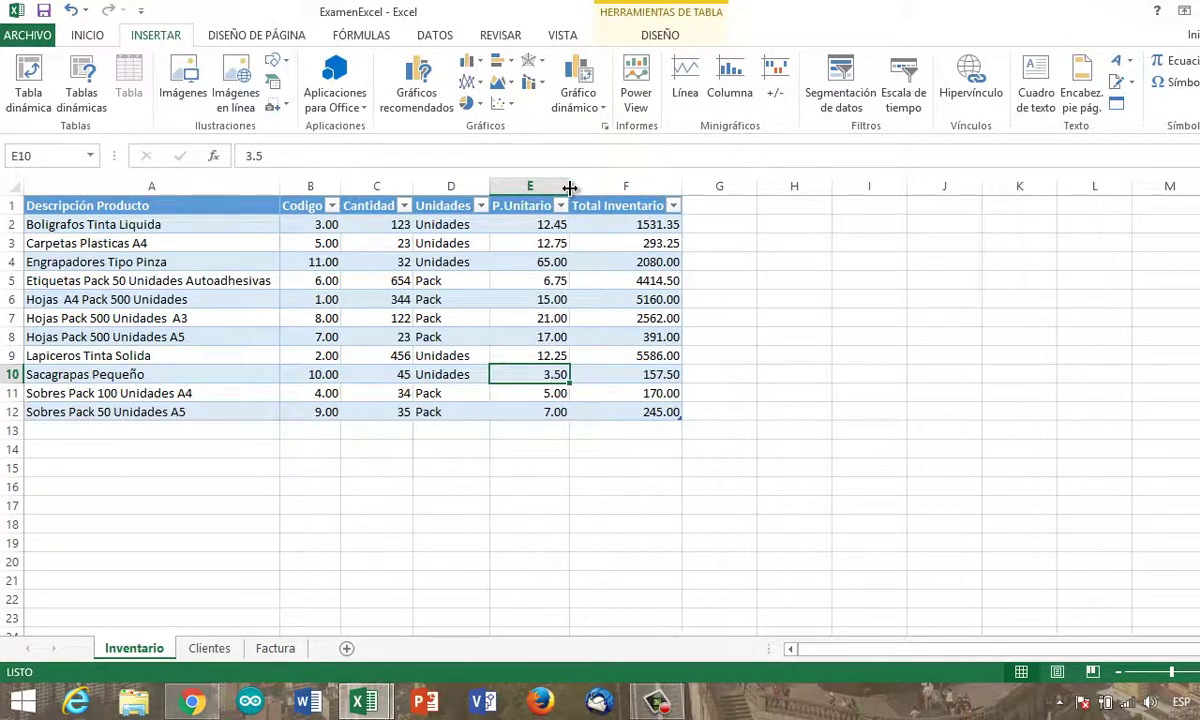
{"action": "left_click_drag", "start_coordinate": [569, 187], "coordinate": [570, 187]}
{"action": "left_click_drag", "start_coordinate": [683, 187], "coordinate": [684, 187]}
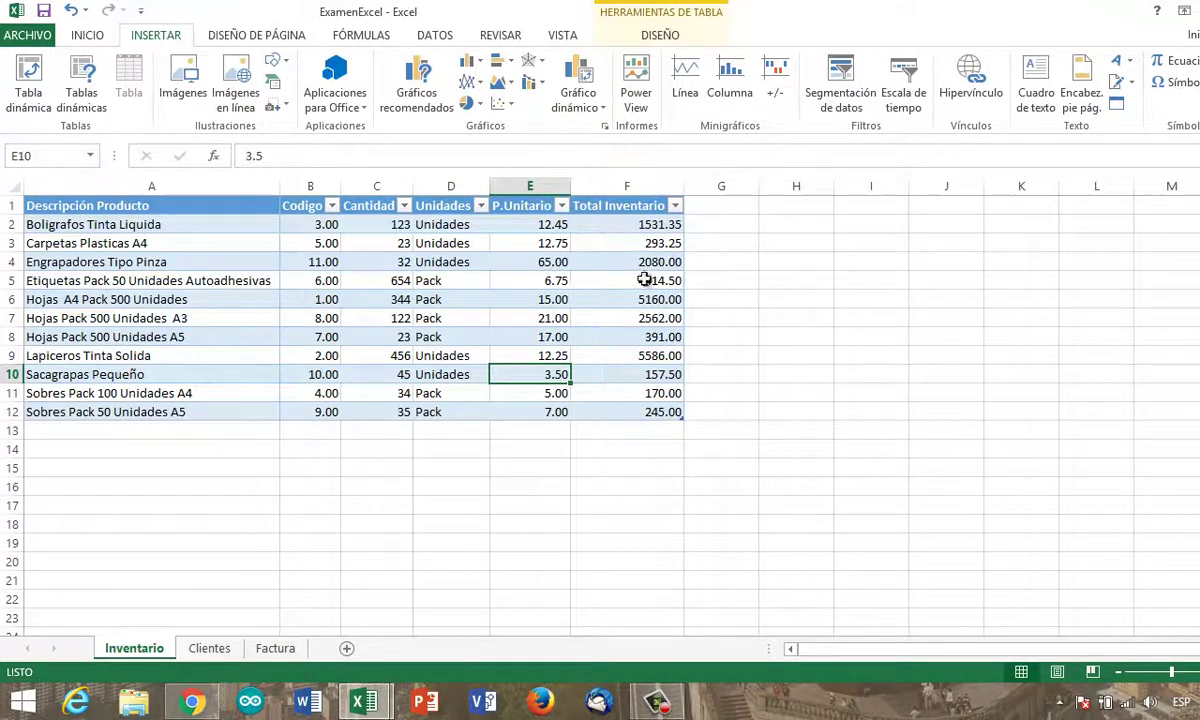
{"action": "left_click", "coordinate": [630, 337]}
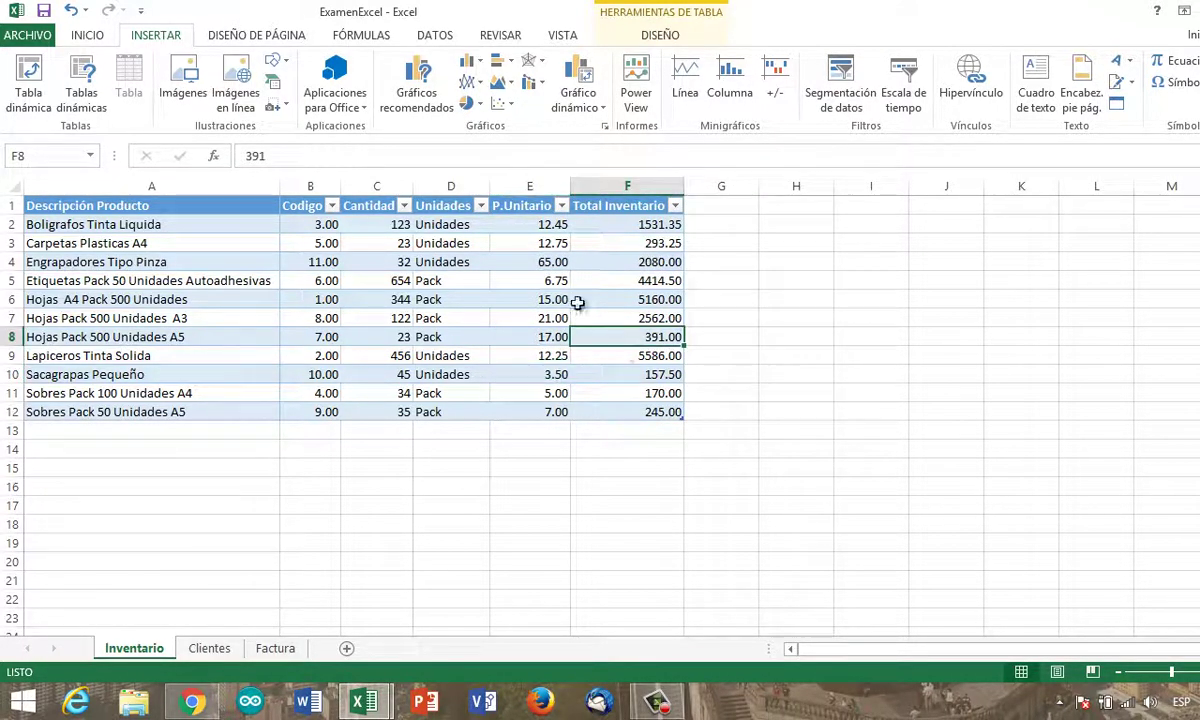
On the Factura sheet, clear the product description from D6
{"action": "left_click", "coordinate": [290, 648]}
{"action": "left_click", "coordinate": [410, 316]}
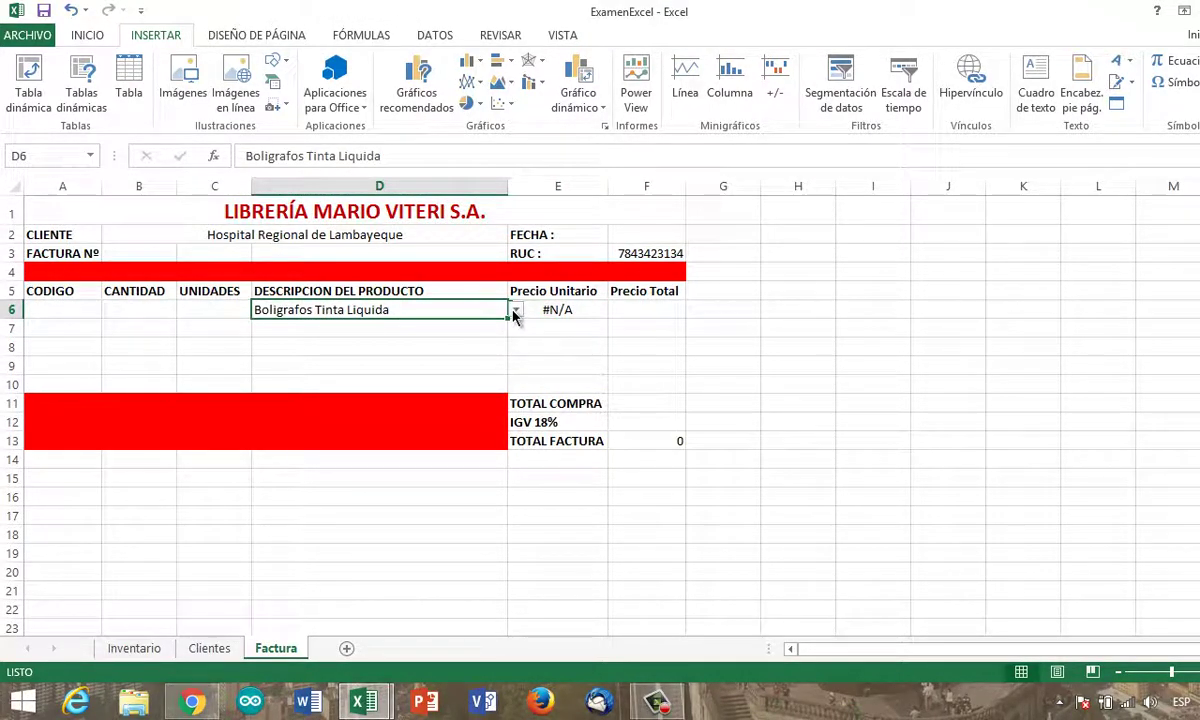
{"action": "left_click", "coordinate": [458, 326]}
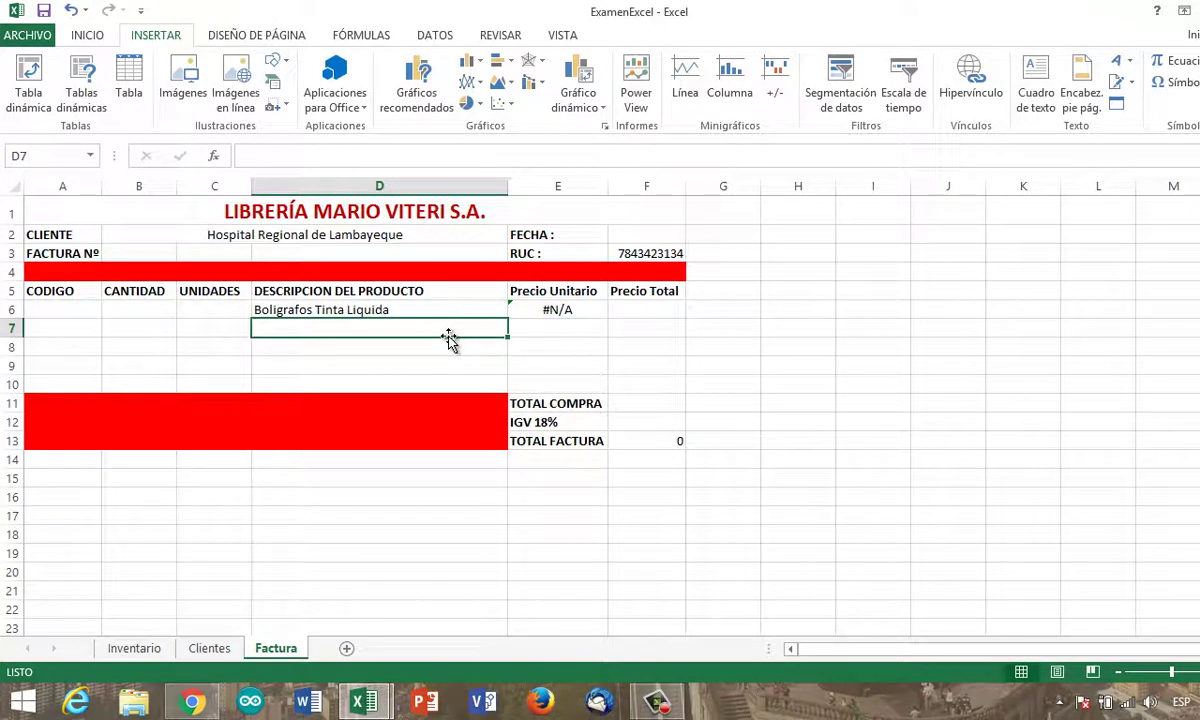
{"action": "left_click", "coordinate": [449, 343]}
{"action": "key", "text": "ctrl+c"}
{"action": "key", "text": "Delete"}
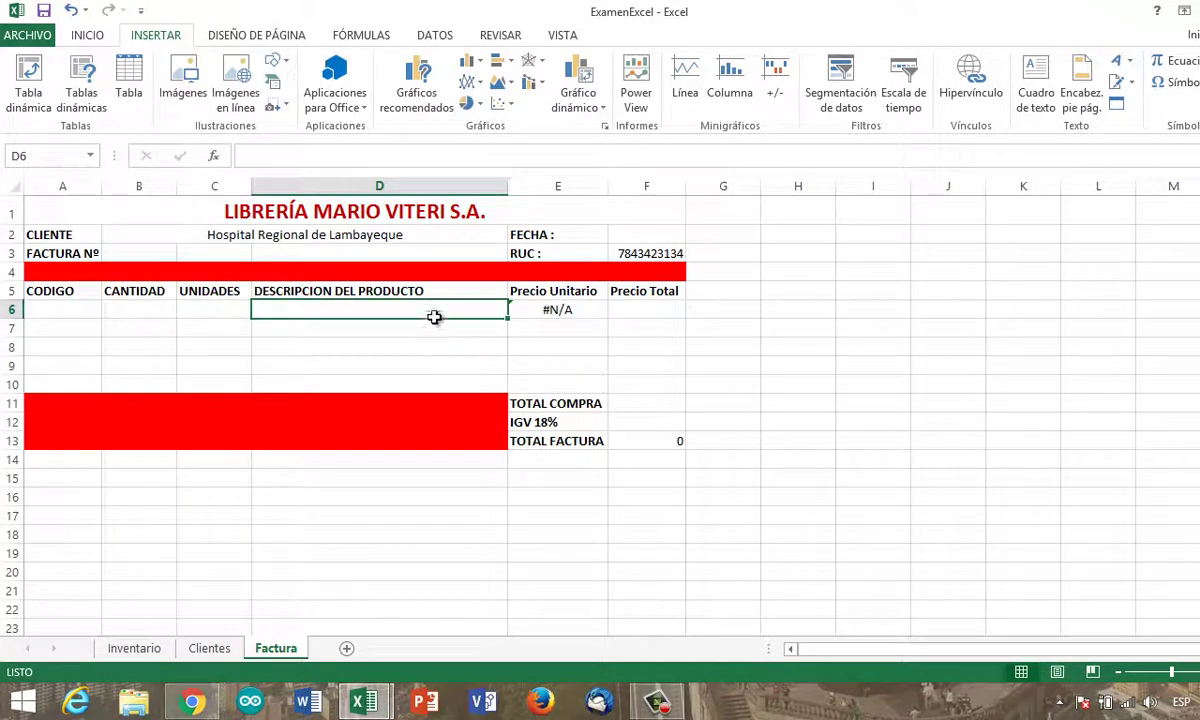
{"action": "left_click", "coordinate": [435, 35]}
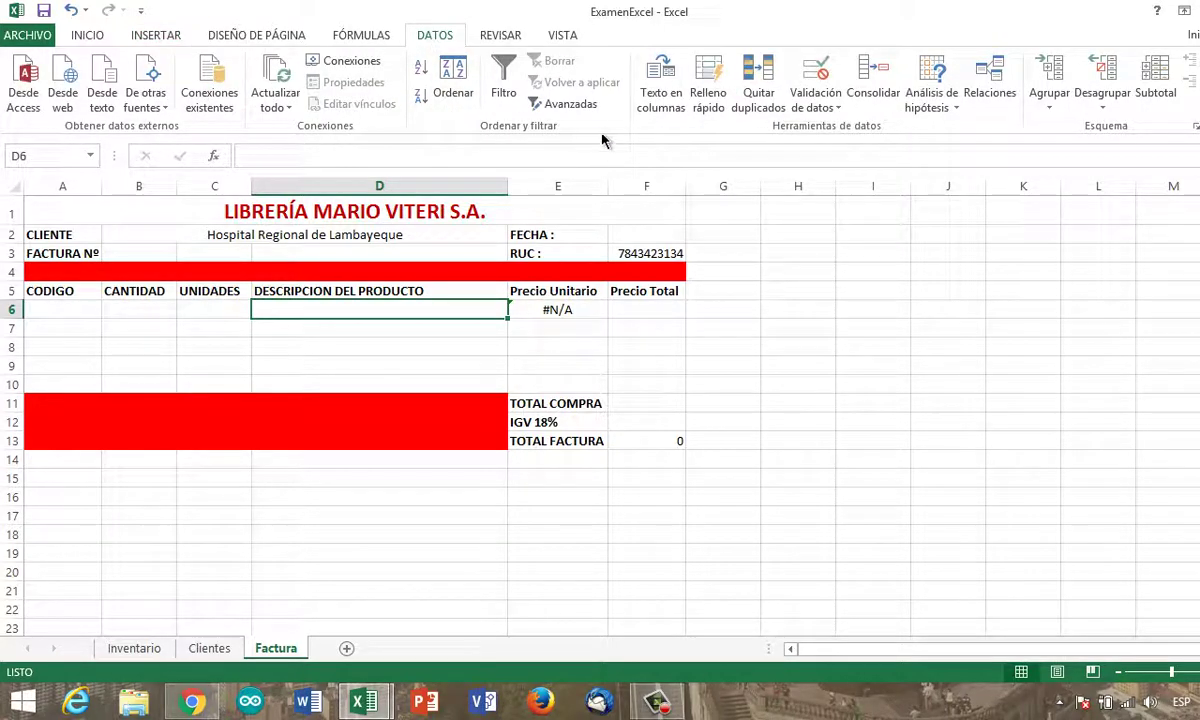
Set D6's validation to a Lista sourced from =Inventario!$A$2:$A$12
{"action": "left_click", "coordinate": [812, 107]}
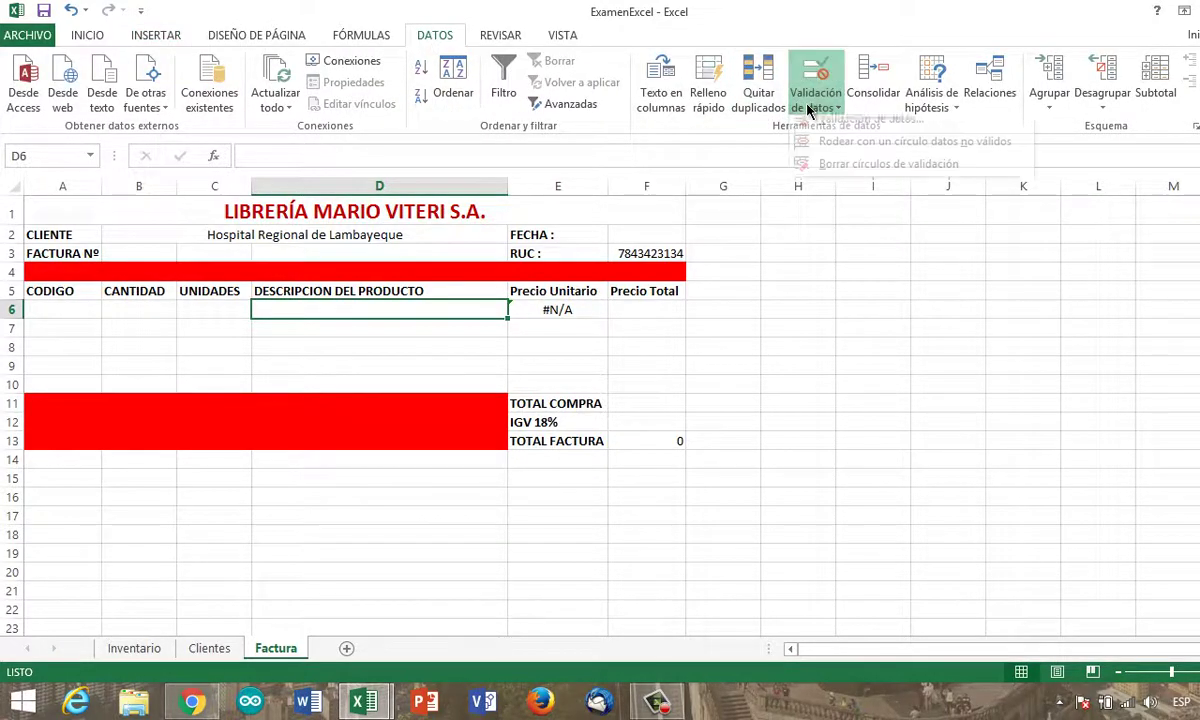
{"action": "left_click", "coordinate": [812, 127]}
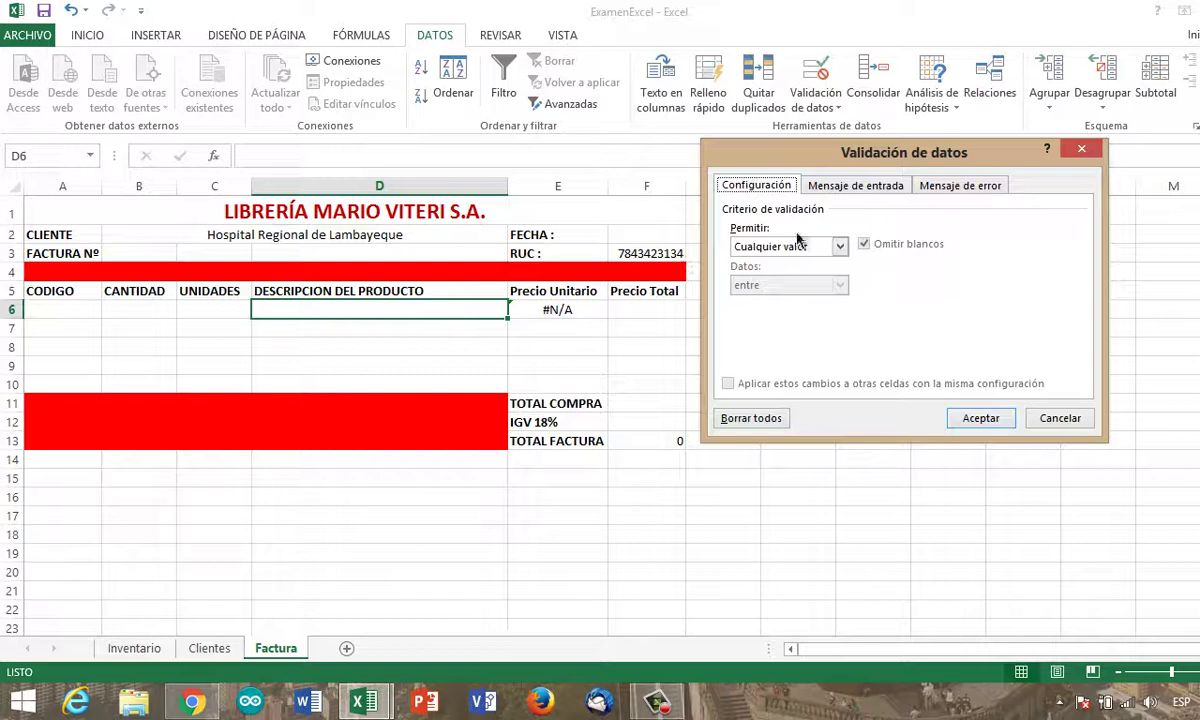
{"action": "left_click", "coordinate": [798, 246]}
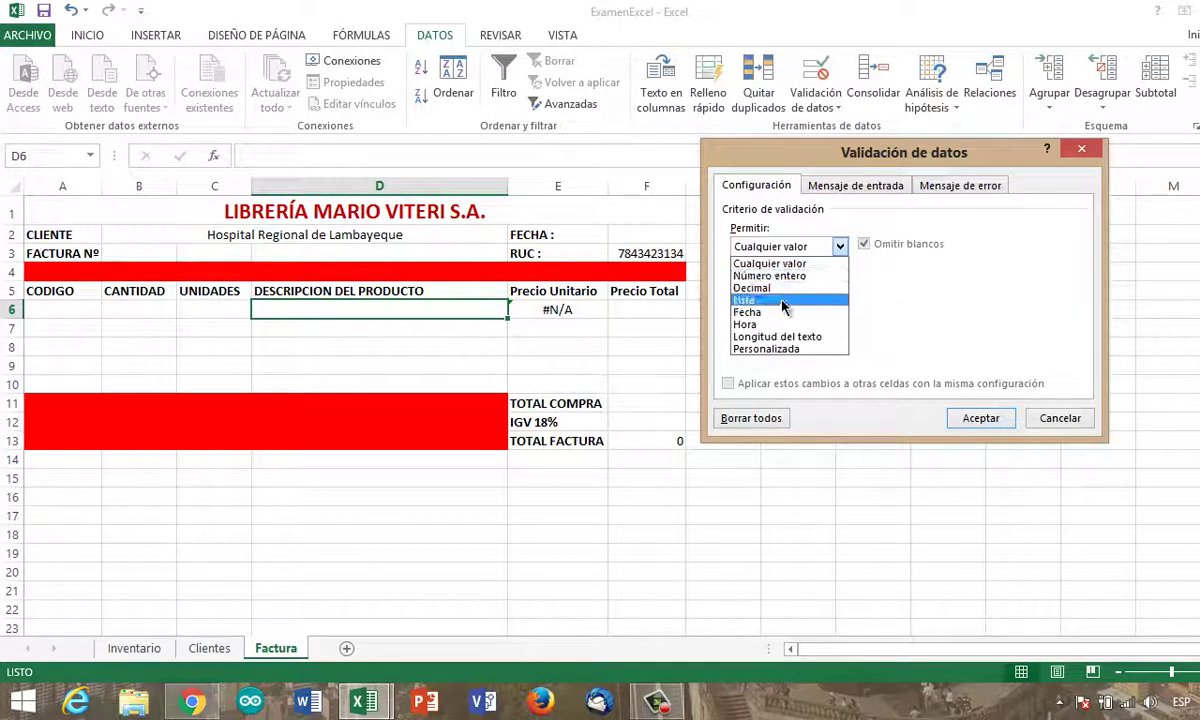
{"action": "left_click", "coordinate": [784, 304]}
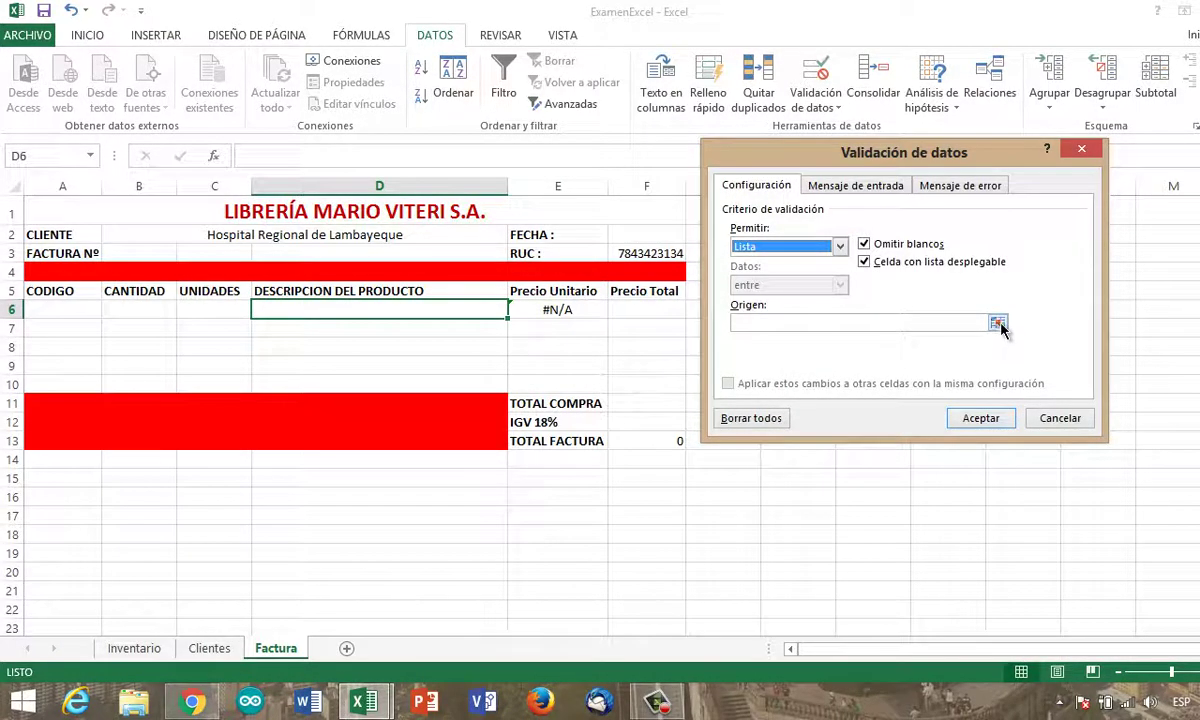
{"action": "left_click", "coordinate": [940, 318]}
{"action": "left_click", "coordinate": [130, 648]}
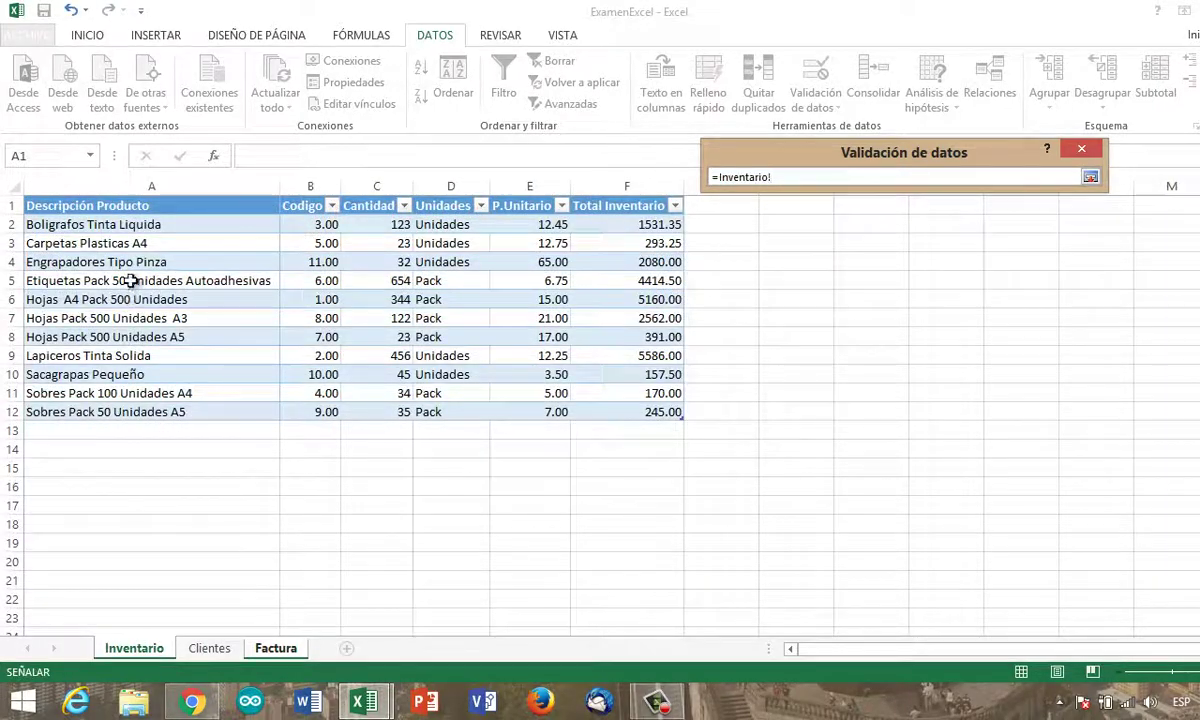
{"action": "left_click_drag", "start_coordinate": [150, 225], "coordinate": [150, 412]}
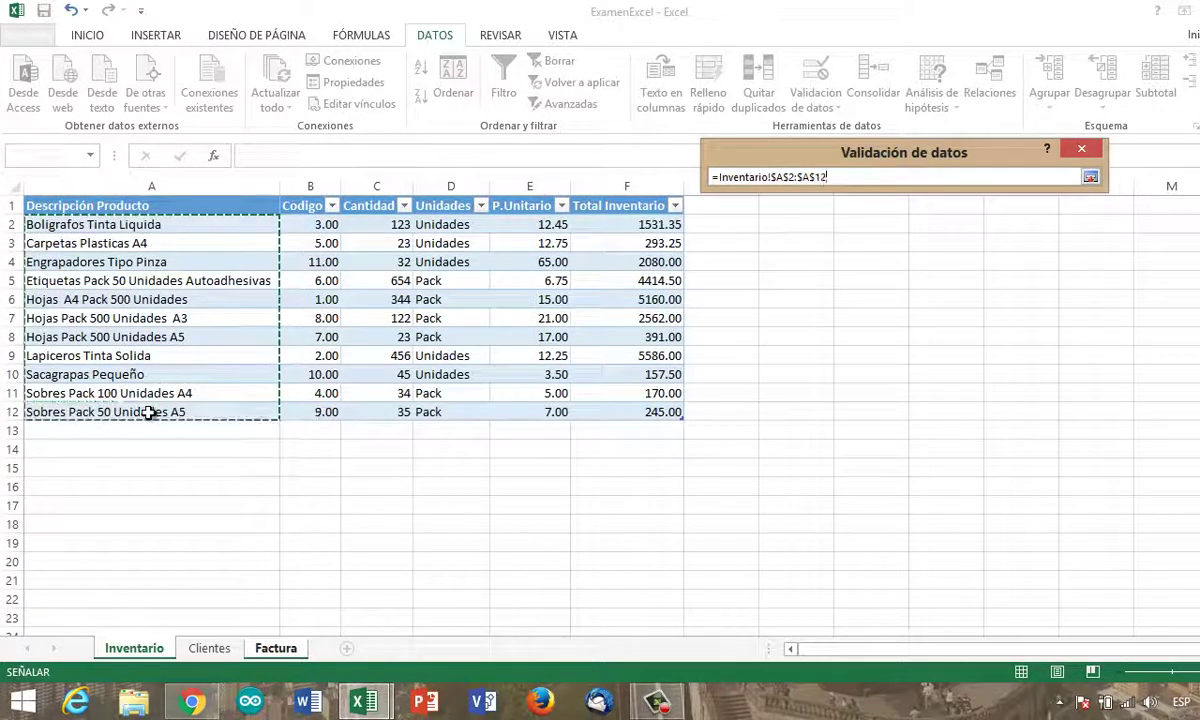
{"action": "key", "text": "Return"}
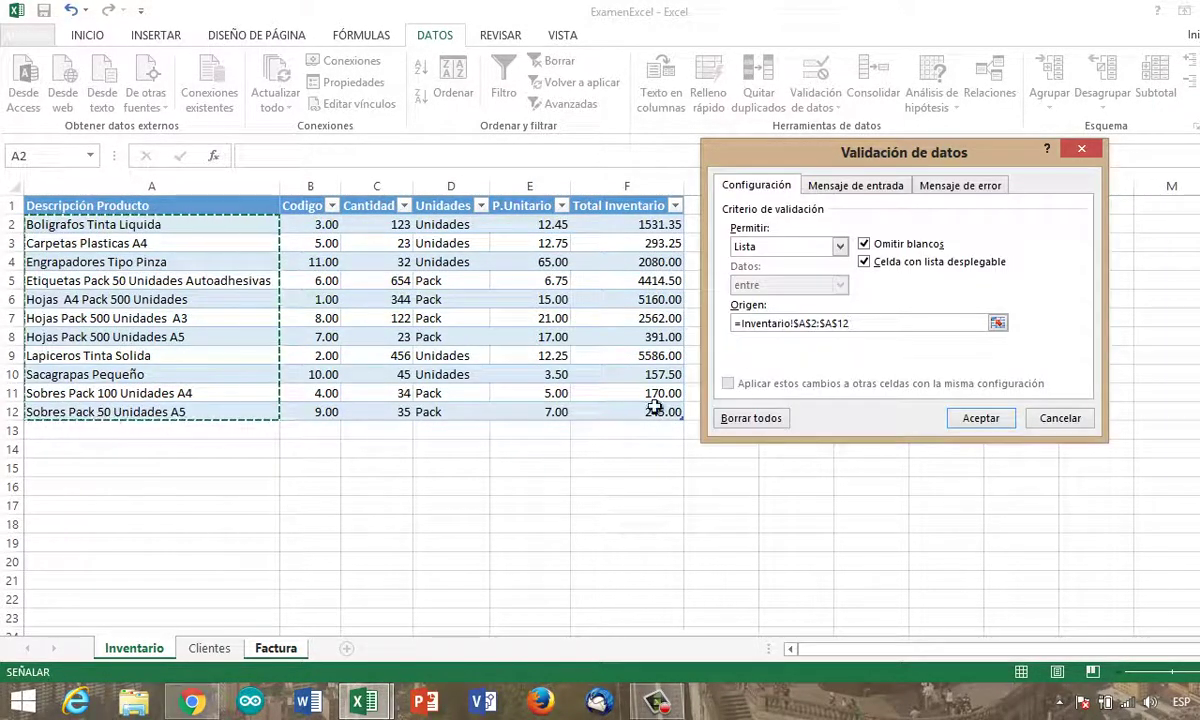
{"action": "left_click", "coordinate": [978, 418]}
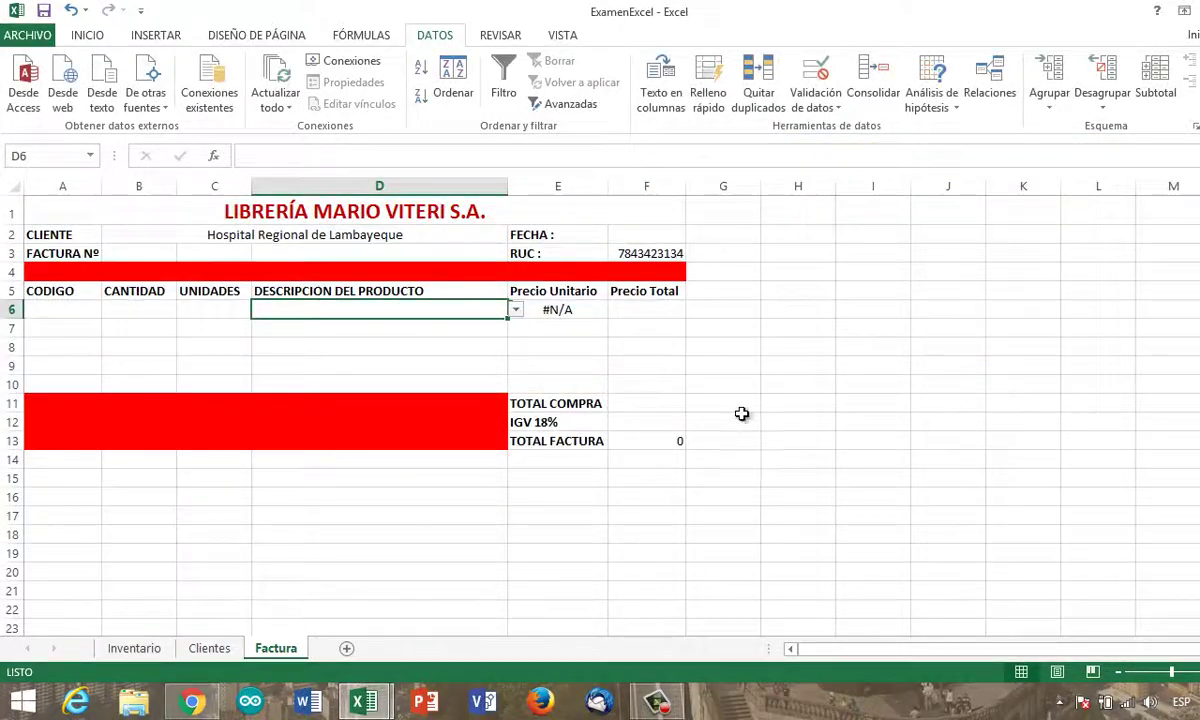
Overwrite E6's #N/A formula with blank cell E7 and begin typing =Bus
{"action": "left_click", "coordinate": [565, 312]}
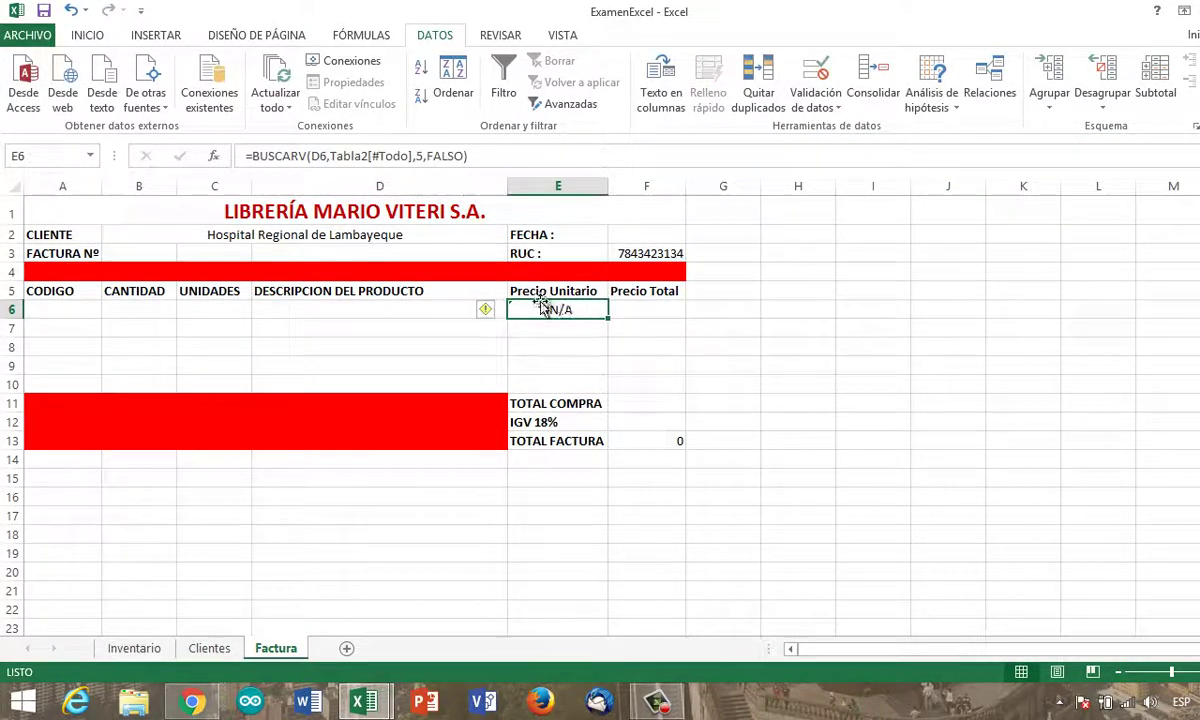
{"action": "left_click", "coordinate": [461, 313]}
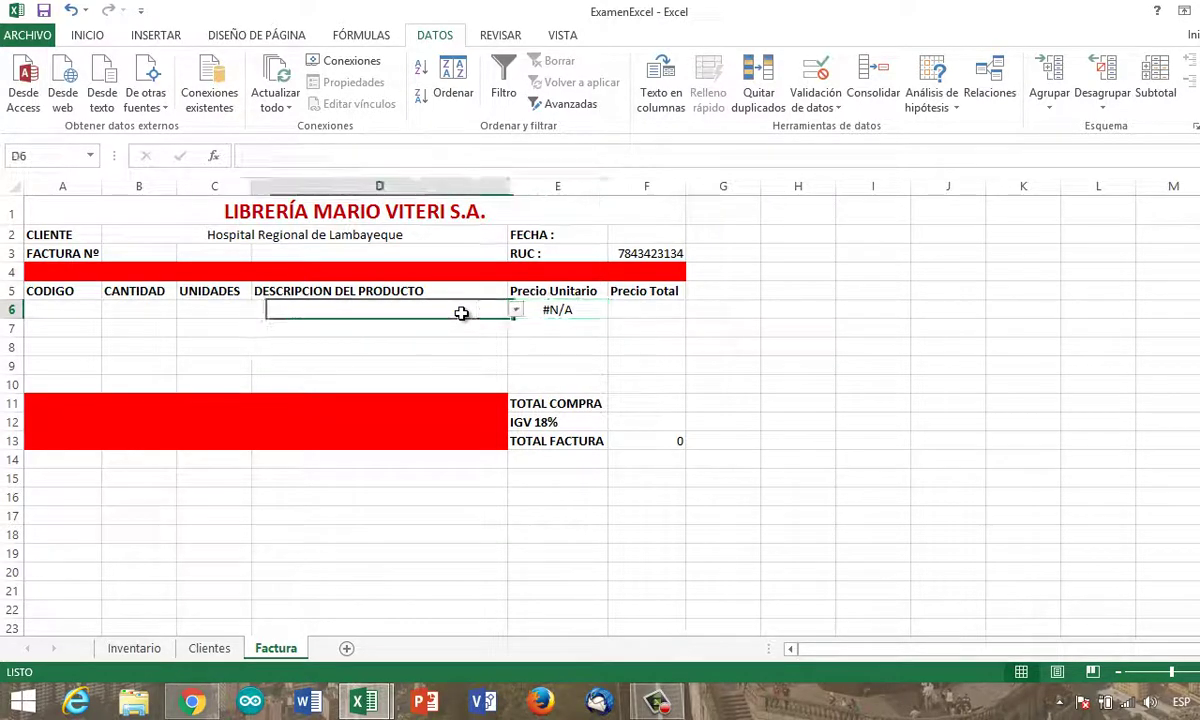
{"action": "left_click", "coordinate": [567, 327]}
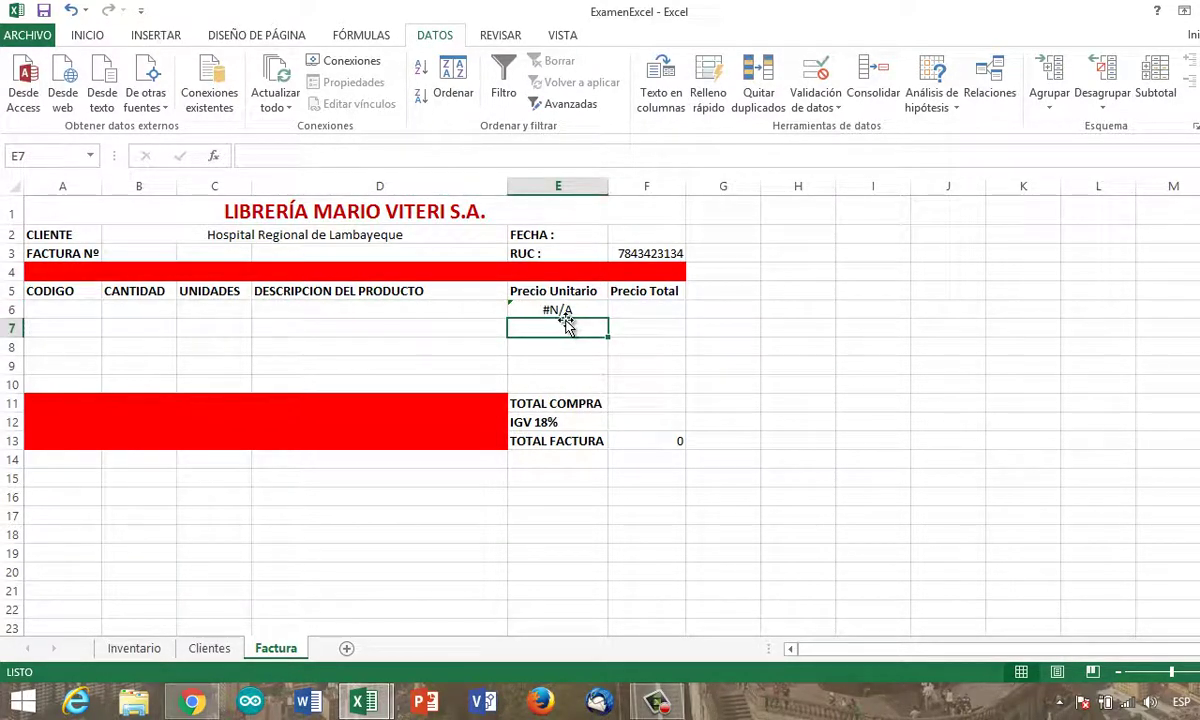
{"action": "key", "text": "ctrl+c"}
{"action": "left_click", "coordinate": [564, 314]}
{"action": "key", "text": "Return"}
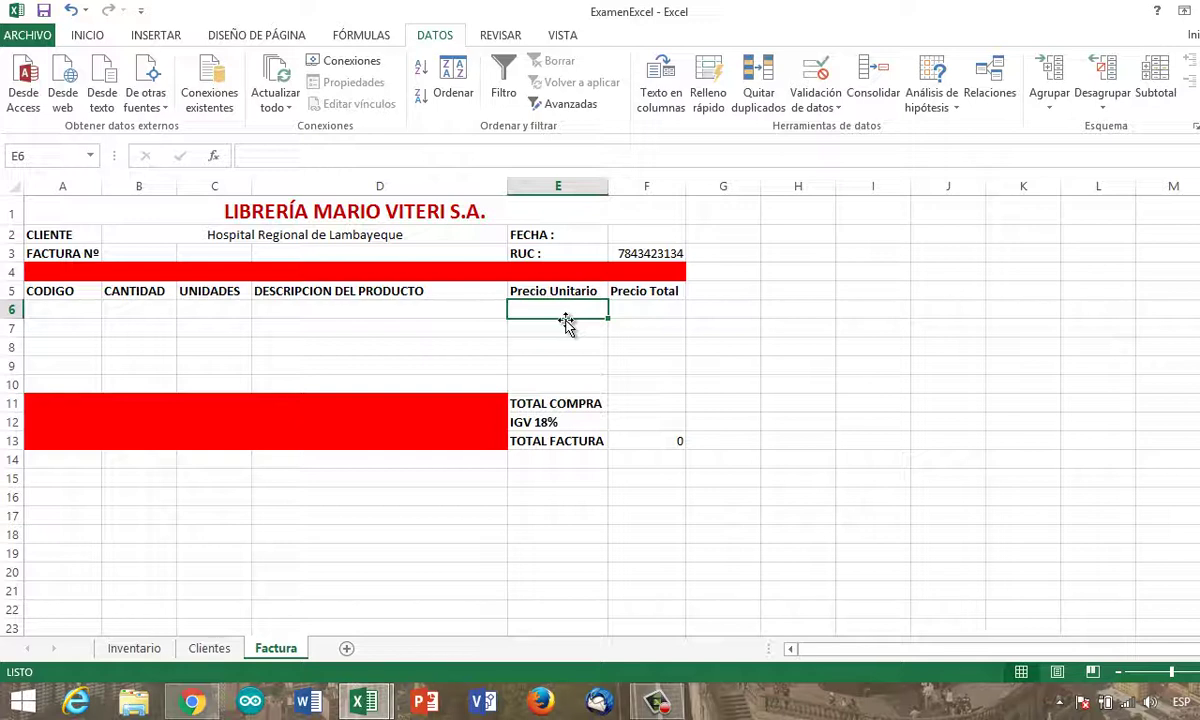
{"action": "type", "text": "=B"}
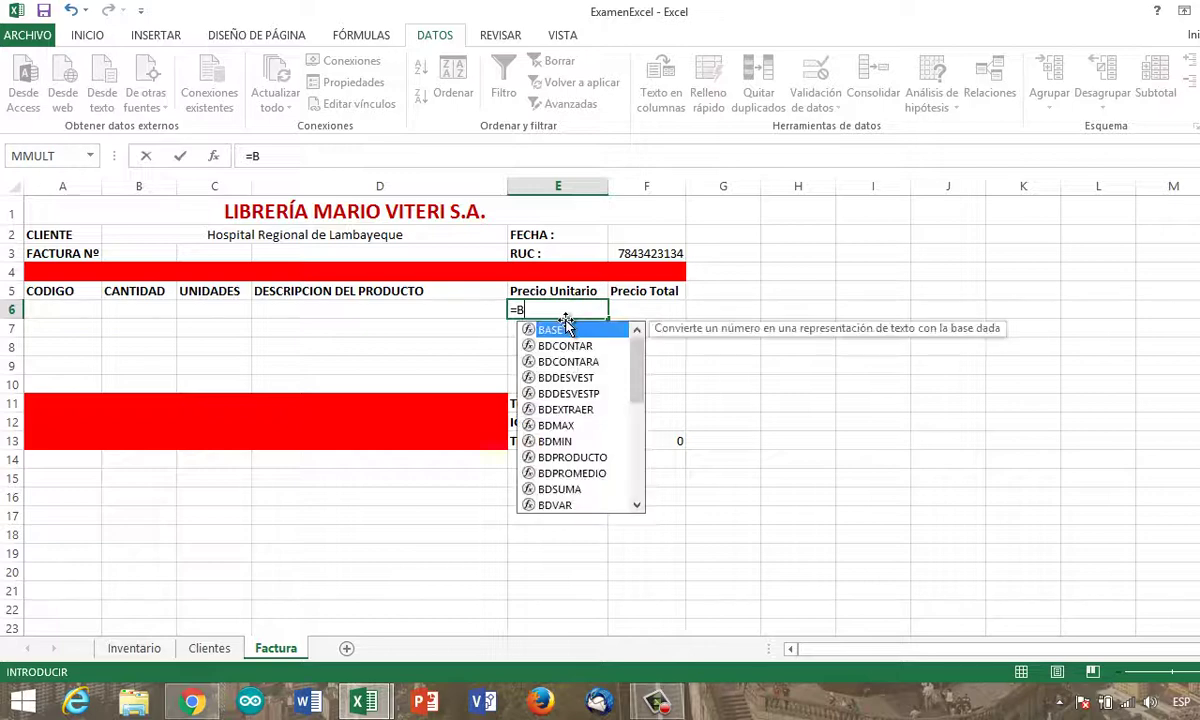
{"action": "type", "text": "us"}
Build =BUSCARV(D6,Inventario!A1:F12,5,FALSO) in E6 for an exact-match price lookup
{"action": "key", "text": "Down"}
{"action": "key", "text": "Down"}
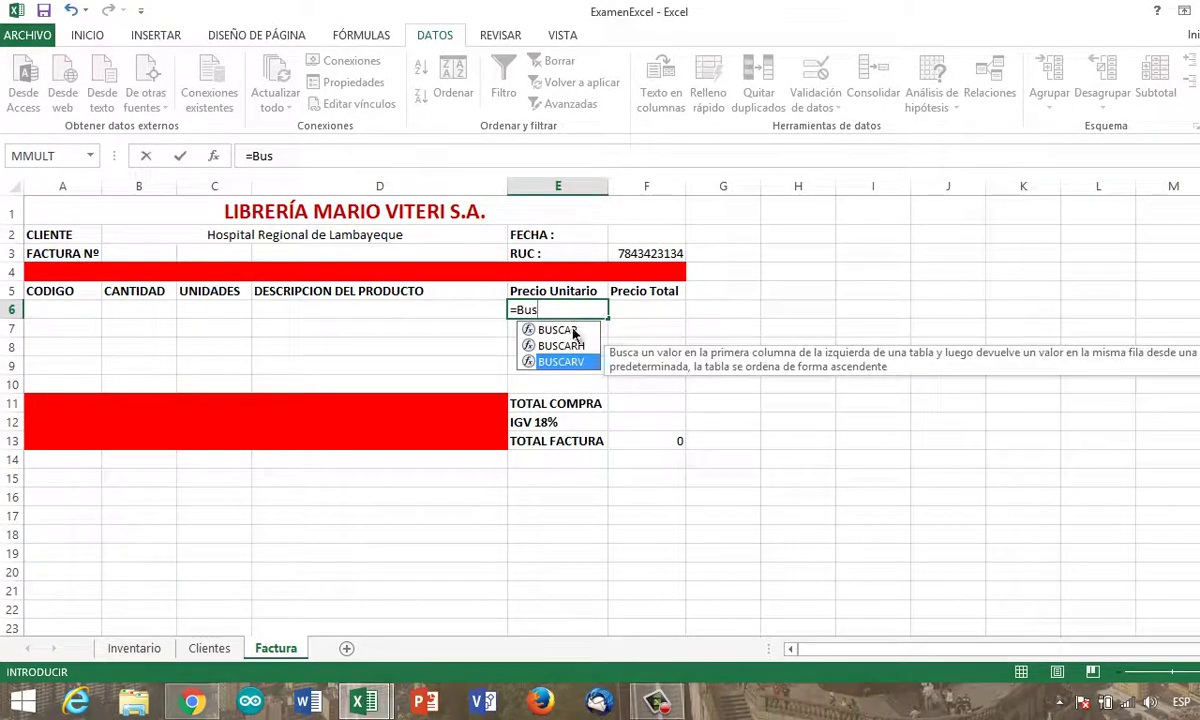
{"action": "double_click", "coordinate": [586, 362]}
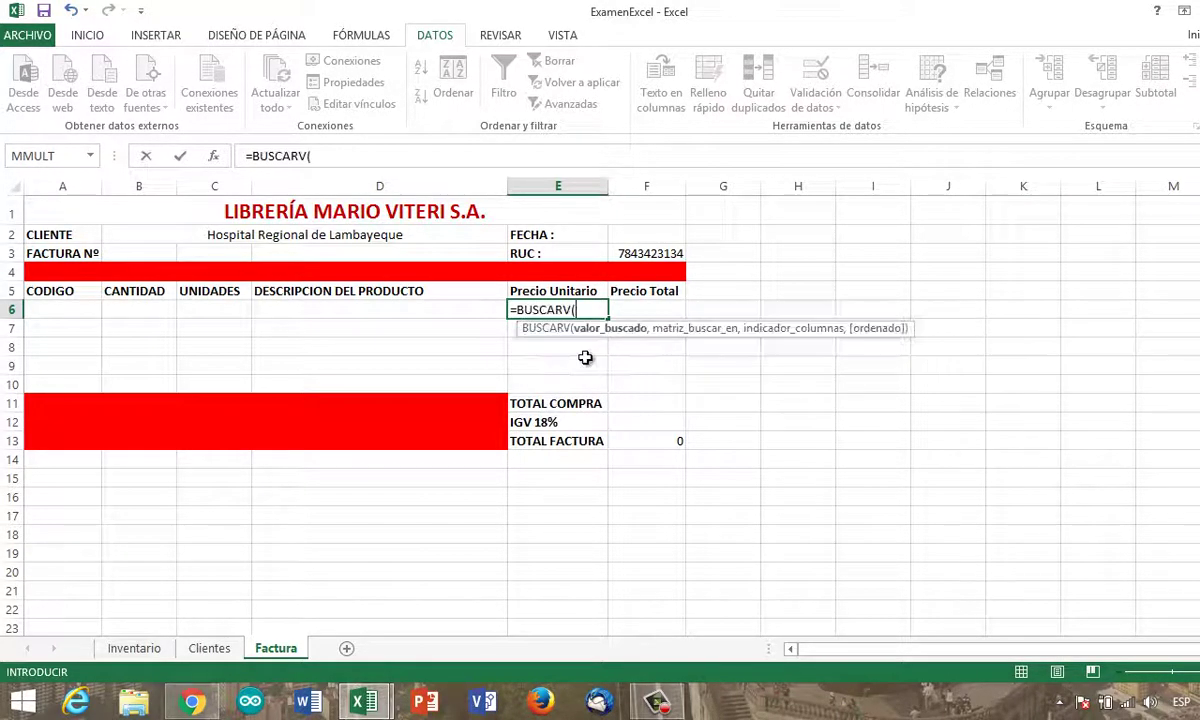
{"action": "left_click", "coordinate": [496, 310]}
{"action": "type", "text": ","}
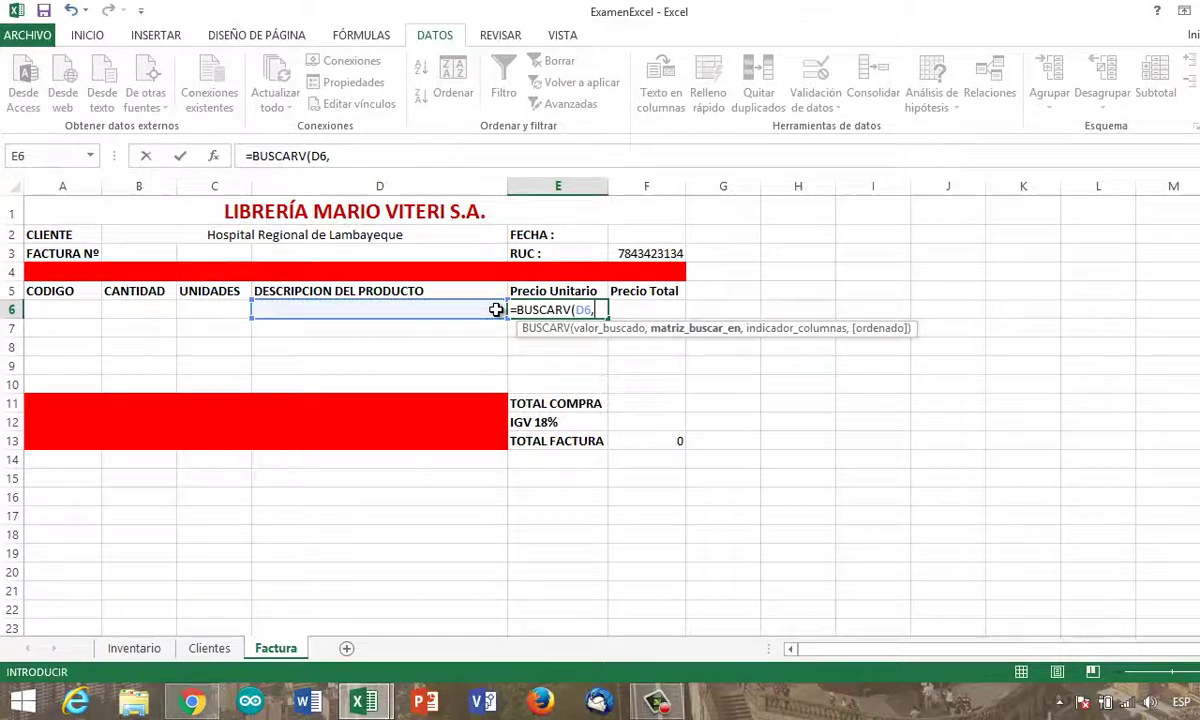
{"action": "left_click", "coordinate": [130, 649]}
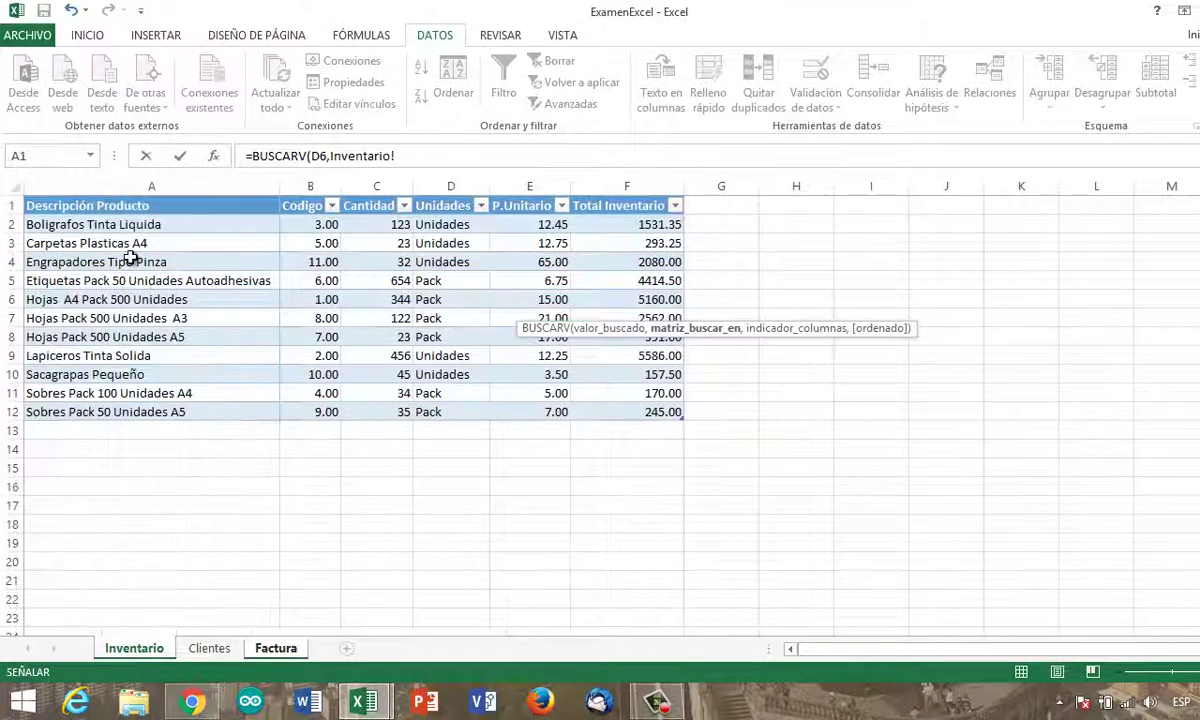
{"action": "left_click_drag", "start_coordinate": [120, 205], "coordinate": [622, 413]}
{"action": "type", "text": ",5"}
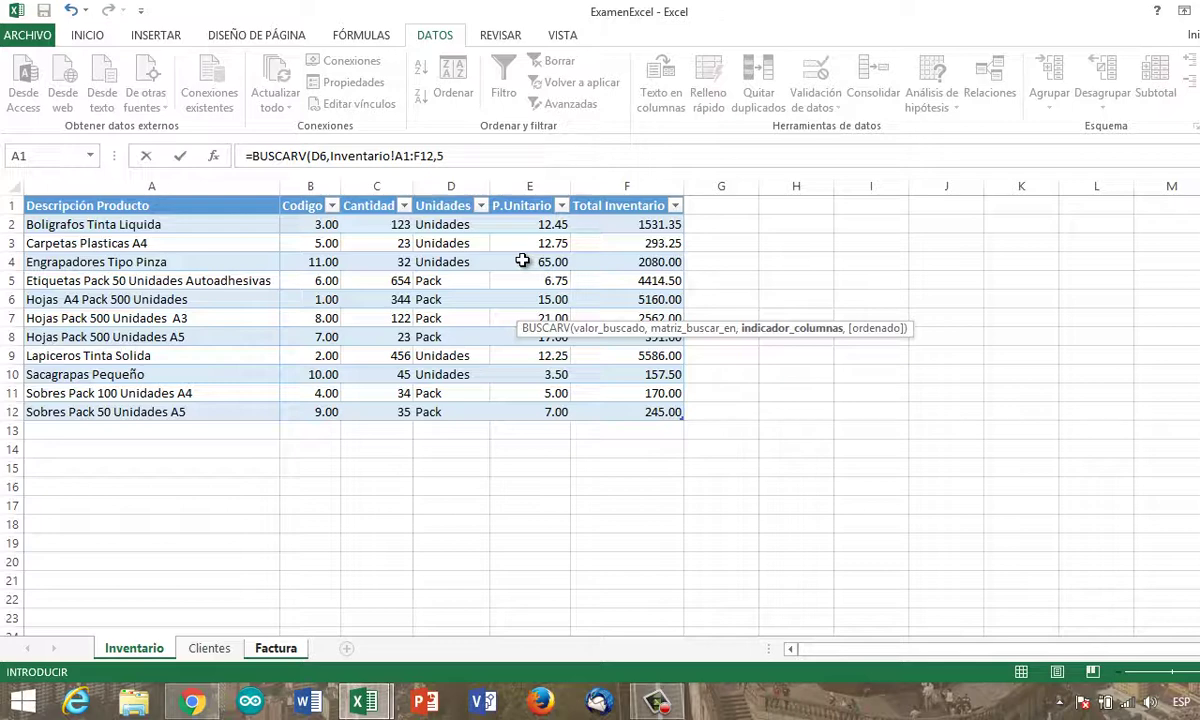
{"action": "type", "text": ","}
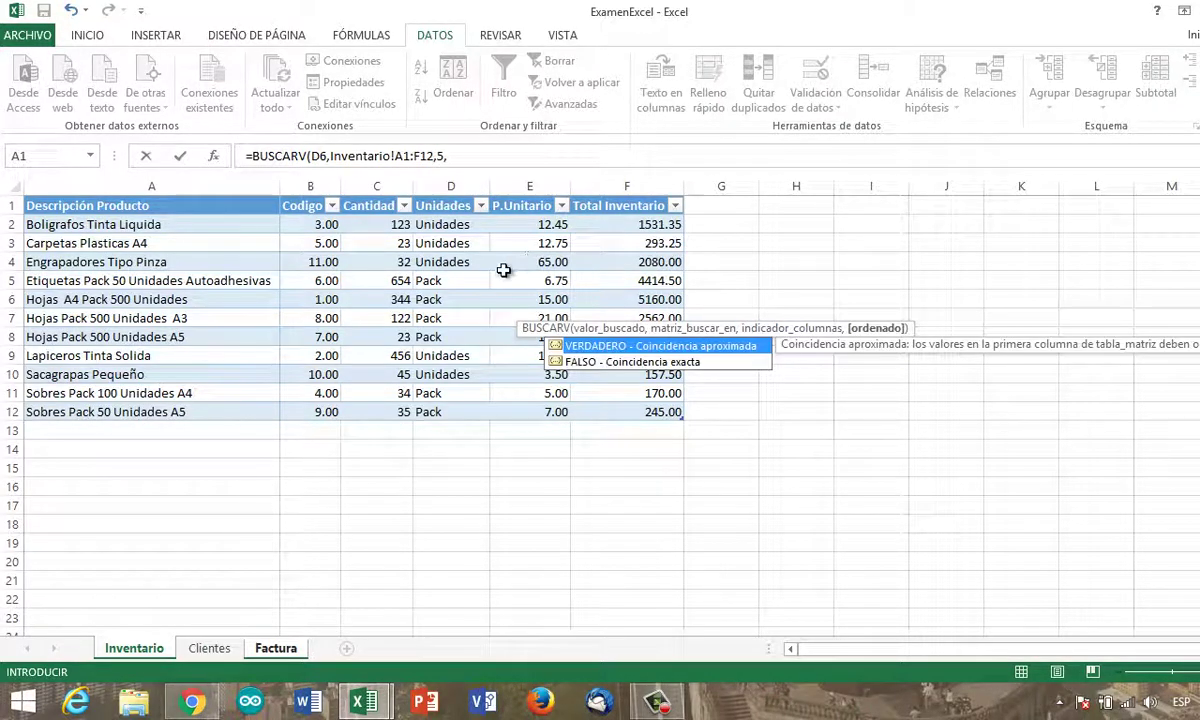
{"action": "double_click", "coordinate": [600, 361]}
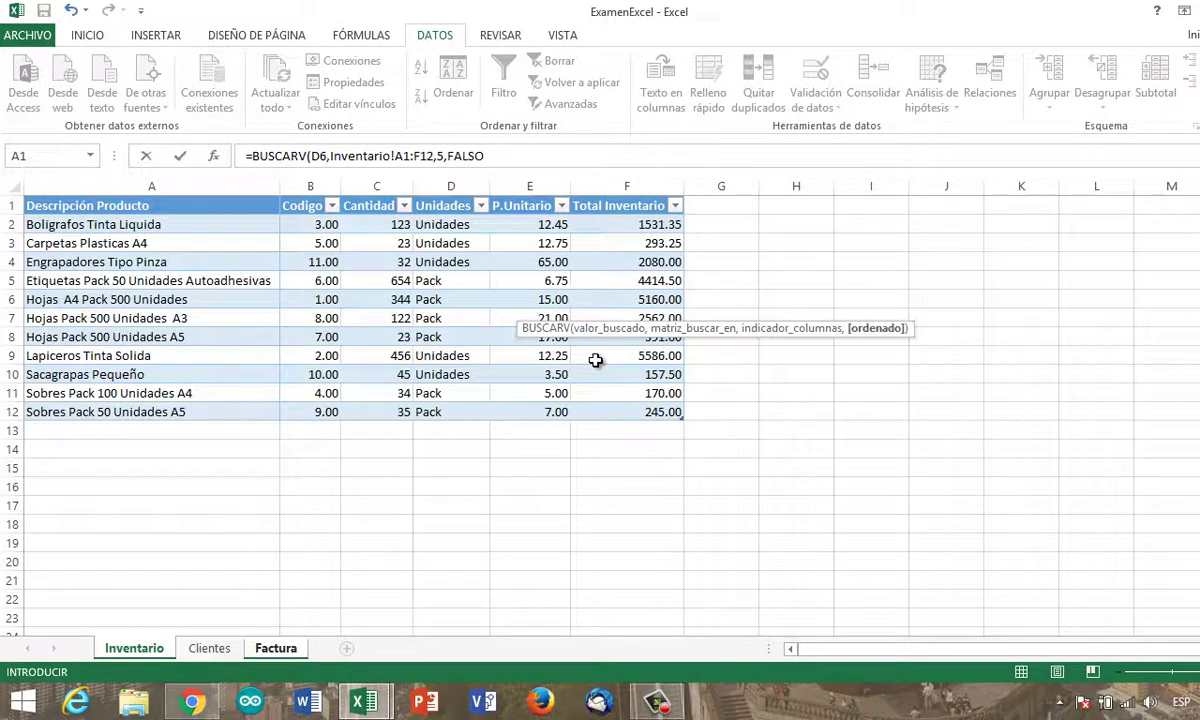
{"action": "left_click", "coordinate": [568, 157]}
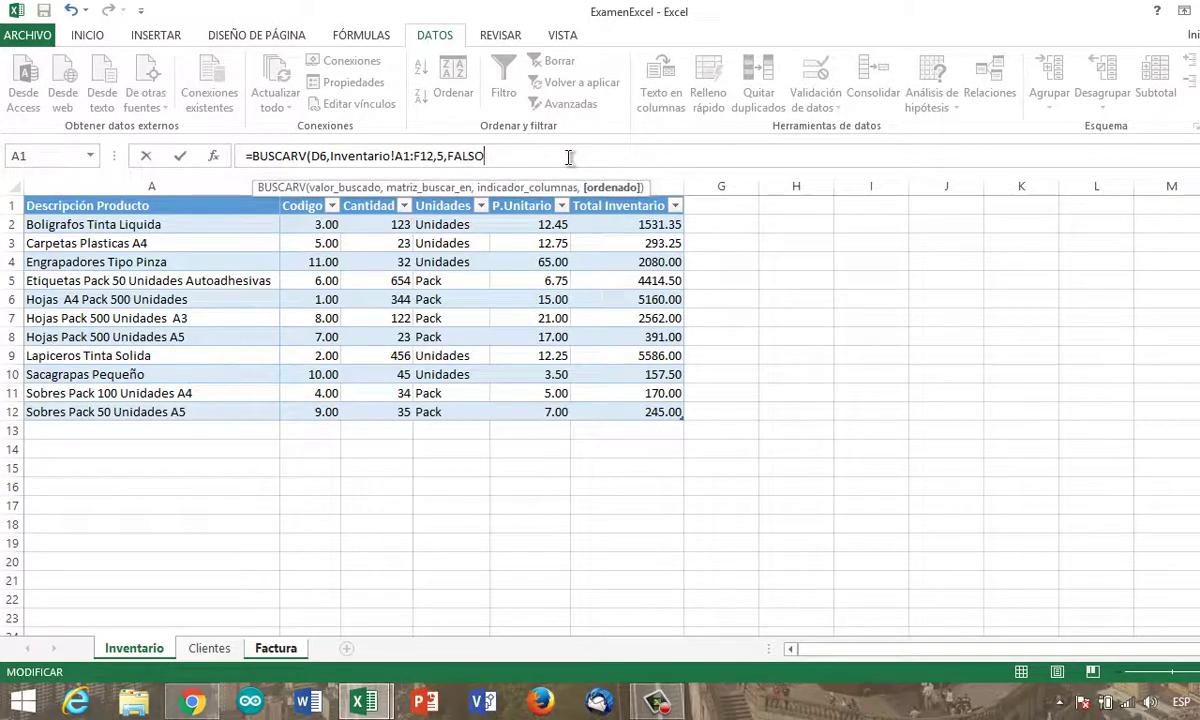
{"action": "type", "text": ")"}
Confirm the price lookup and pick Engrapadores Tipo Pinza from D6's product dropdown
{"action": "key", "text": "Return"}
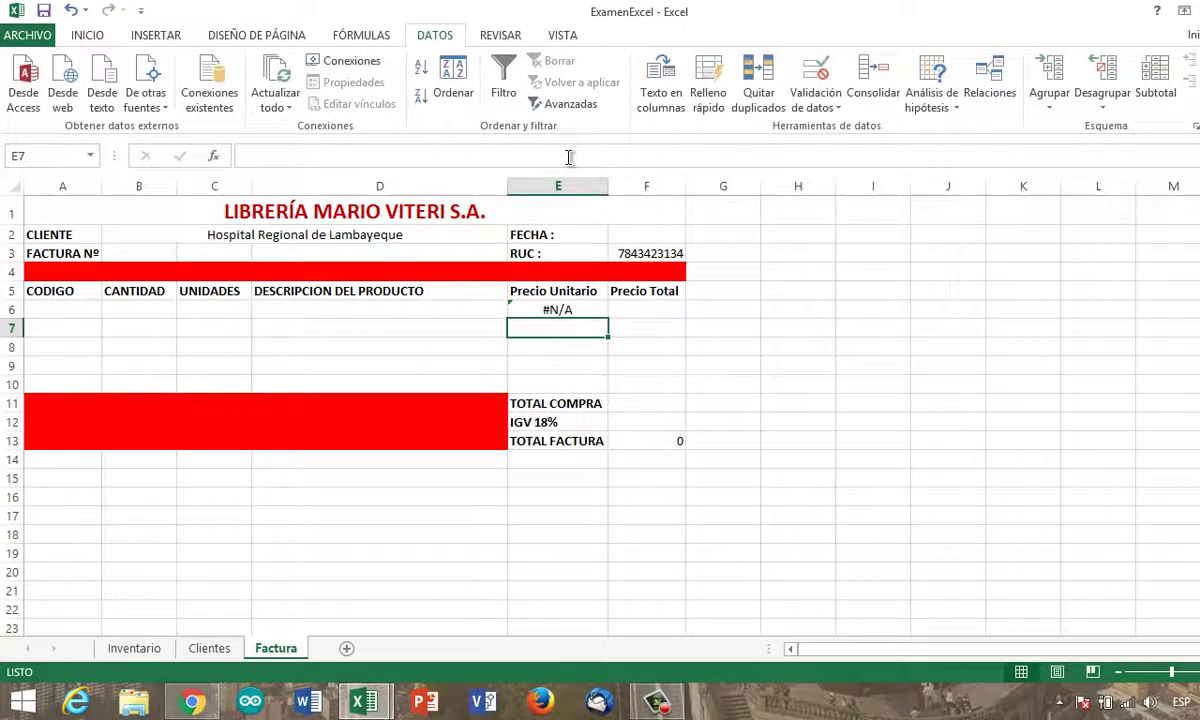
{"action": "left_click", "coordinate": [425, 314]}
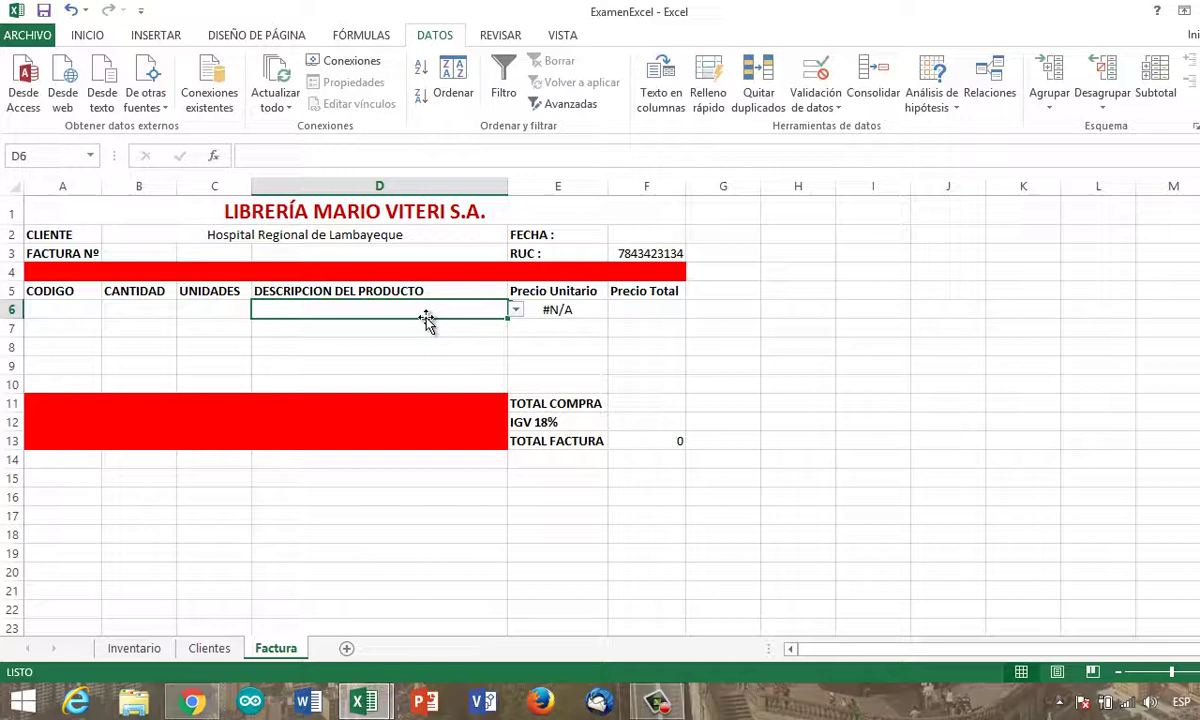
{"action": "left_click", "coordinate": [517, 314]}
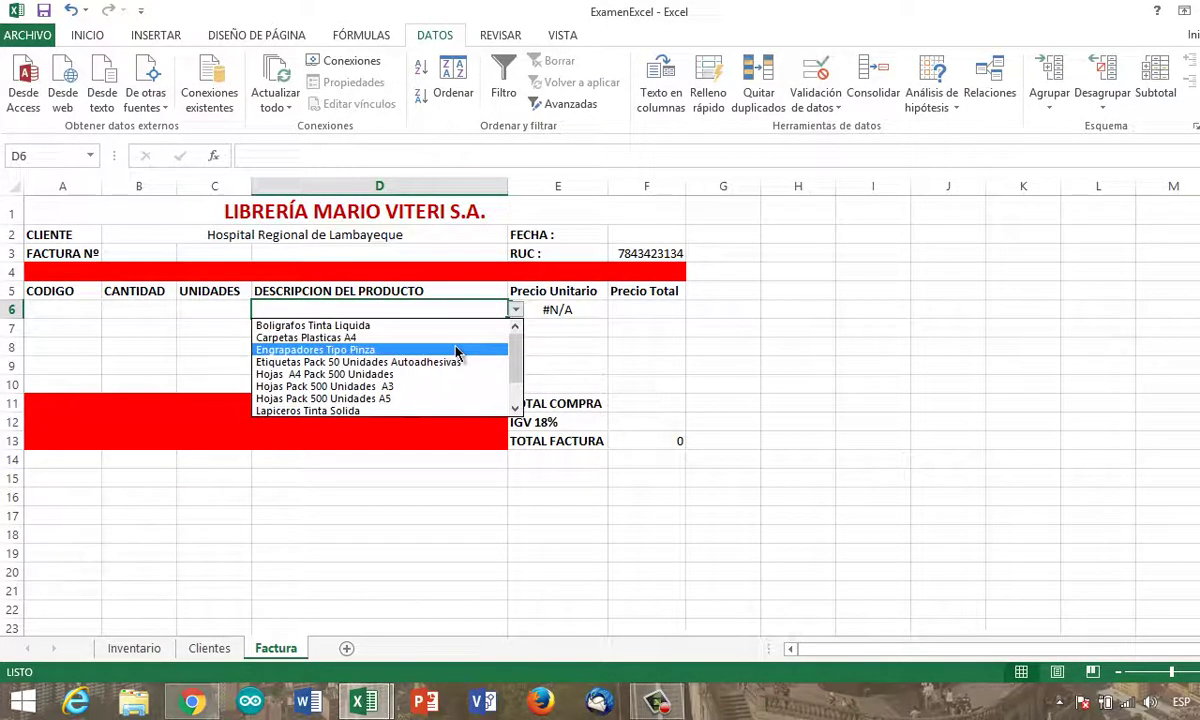
{"action": "left_click", "coordinate": [456, 349]}
Check E6's price formula, now returning 65, by moving along row 6
{"action": "left_click", "coordinate": [481, 334]}
{"action": "left_click", "coordinate": [555, 311]}
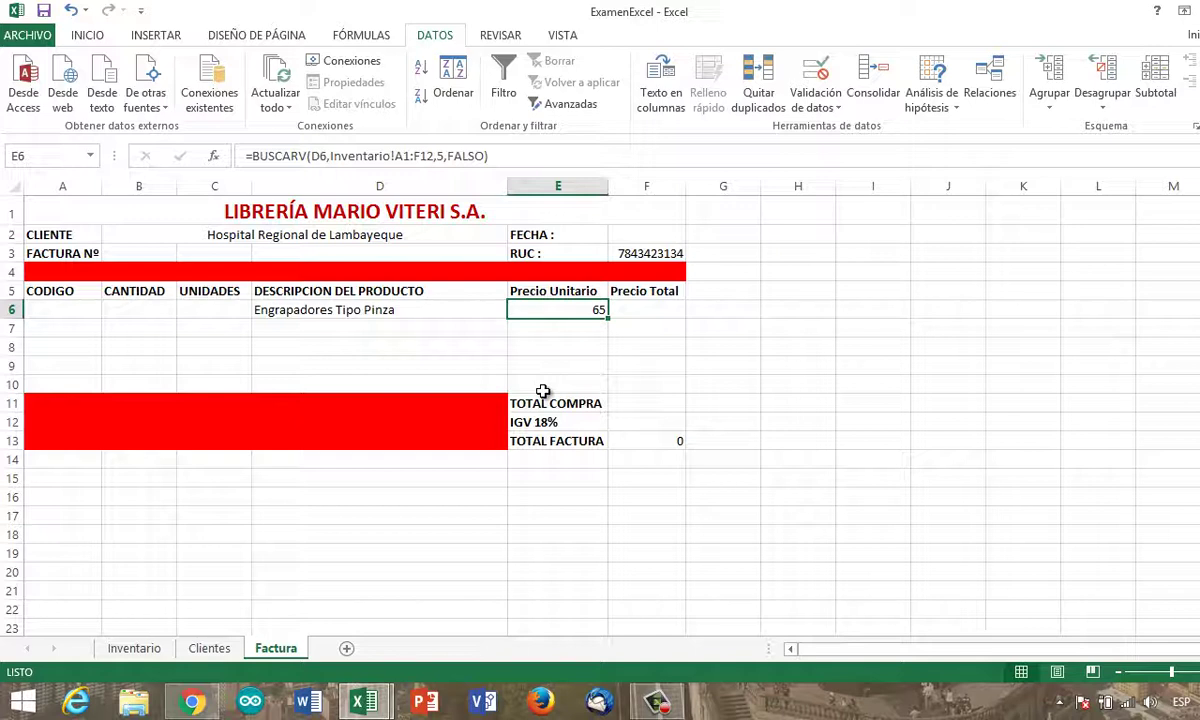
{"action": "key", "text": "Left"}
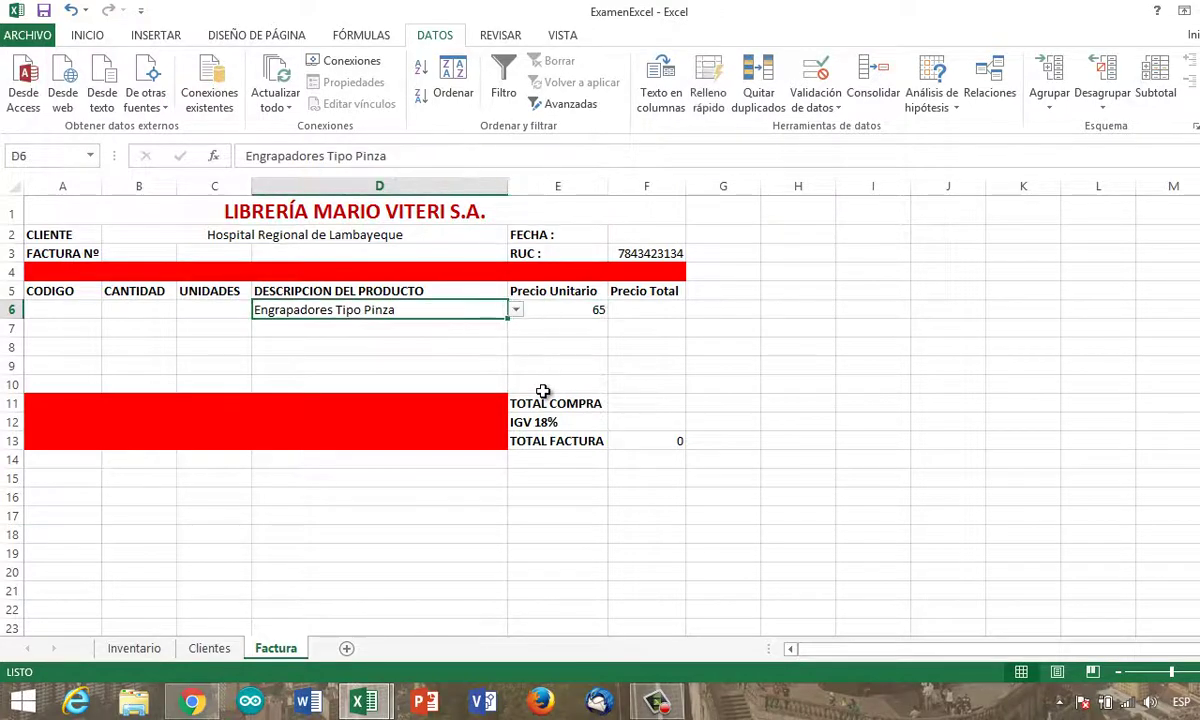
{"action": "key", "text": "Right"}
{"action": "key", "text": "Right"}
{"action": "key", "text": "Left"}
{"action": "key", "text": "Left"}
{"action": "key", "text": "Left"}
{"action": "key", "text": "Left"}
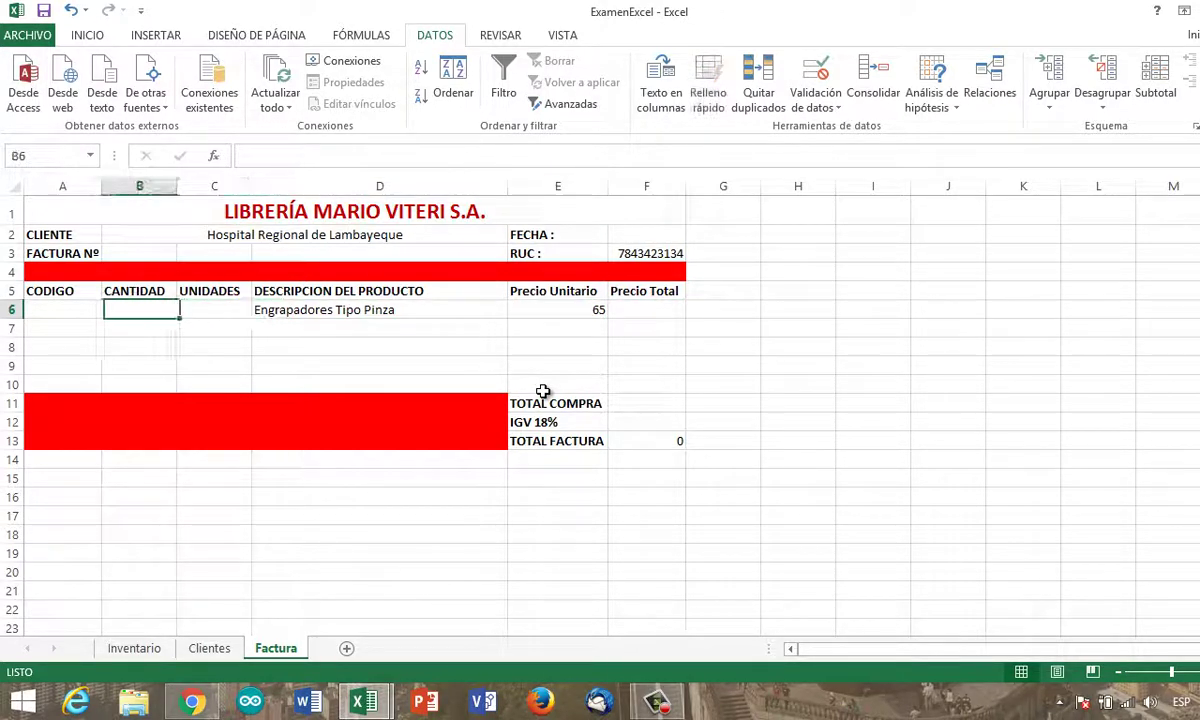
{"action": "key", "text": "Right"}
{"action": "key", "text": "Left"}
{"action": "key", "text": "Left"}
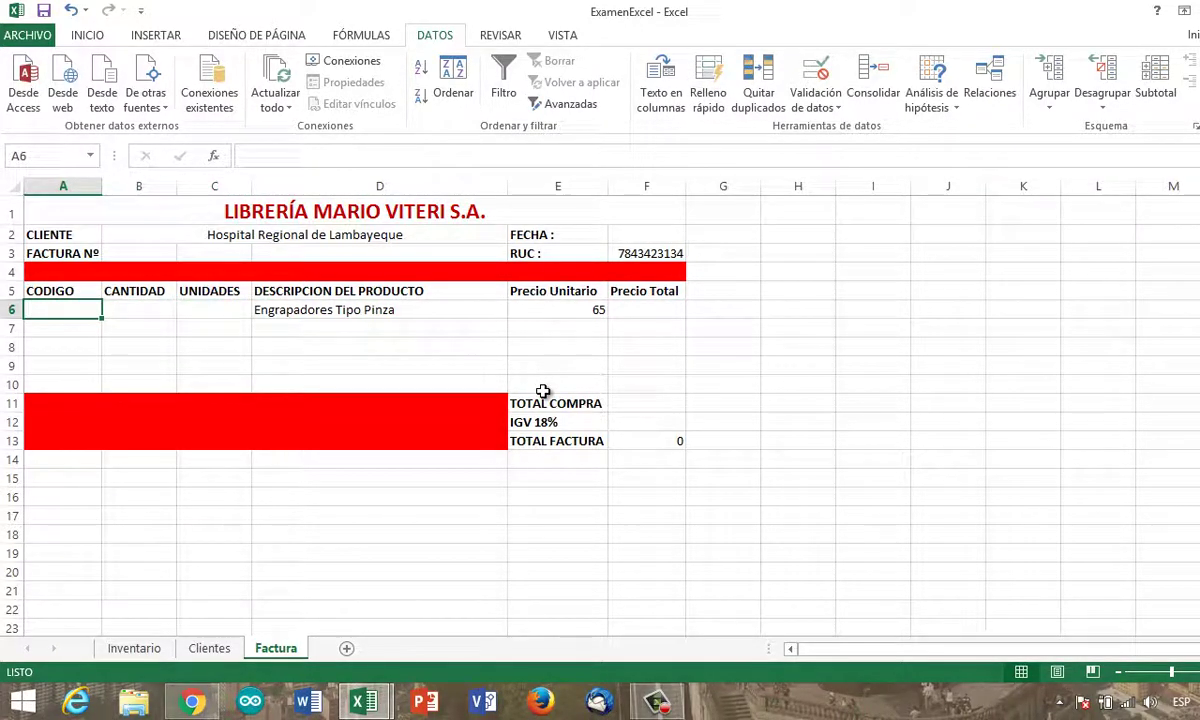
{"action": "key", "text": "Right"}
{"action": "key", "text": "Right"}
{"action": "key", "text": "Right"}
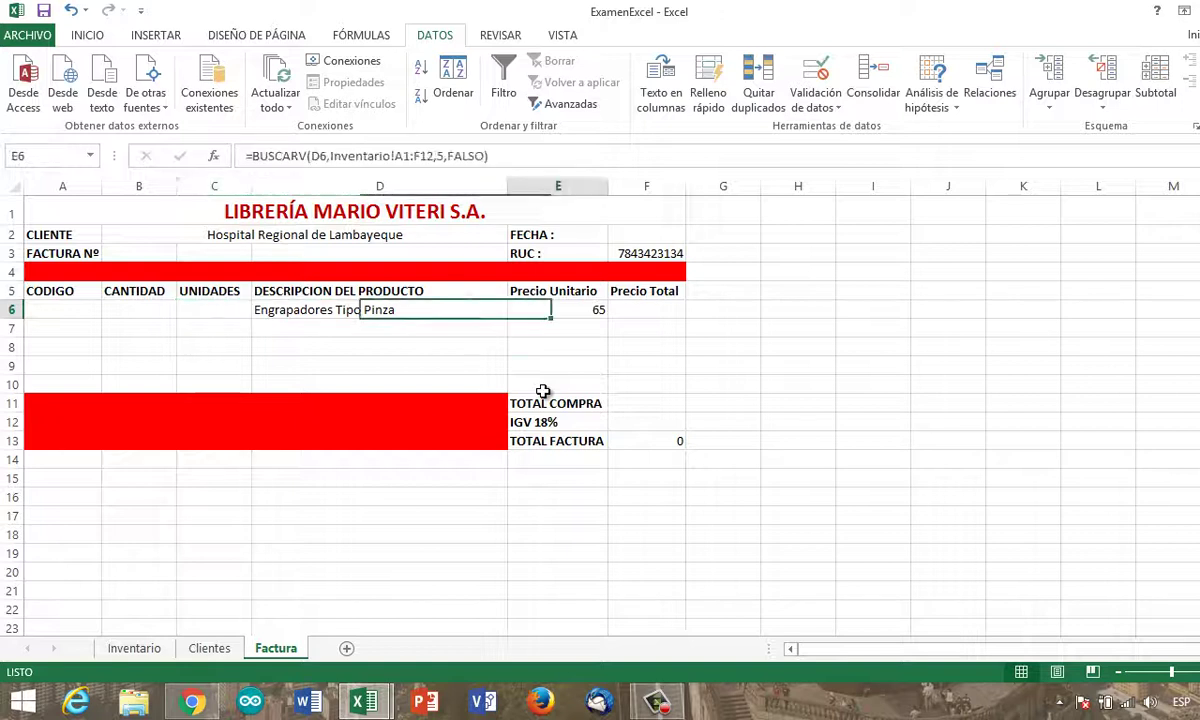
{"action": "key", "text": "Right"}
Copy E6's lookup formula and paste it into C6 and A6
{"action": "key", "text": "ctrl+c"}
{"action": "key", "text": "Left"}
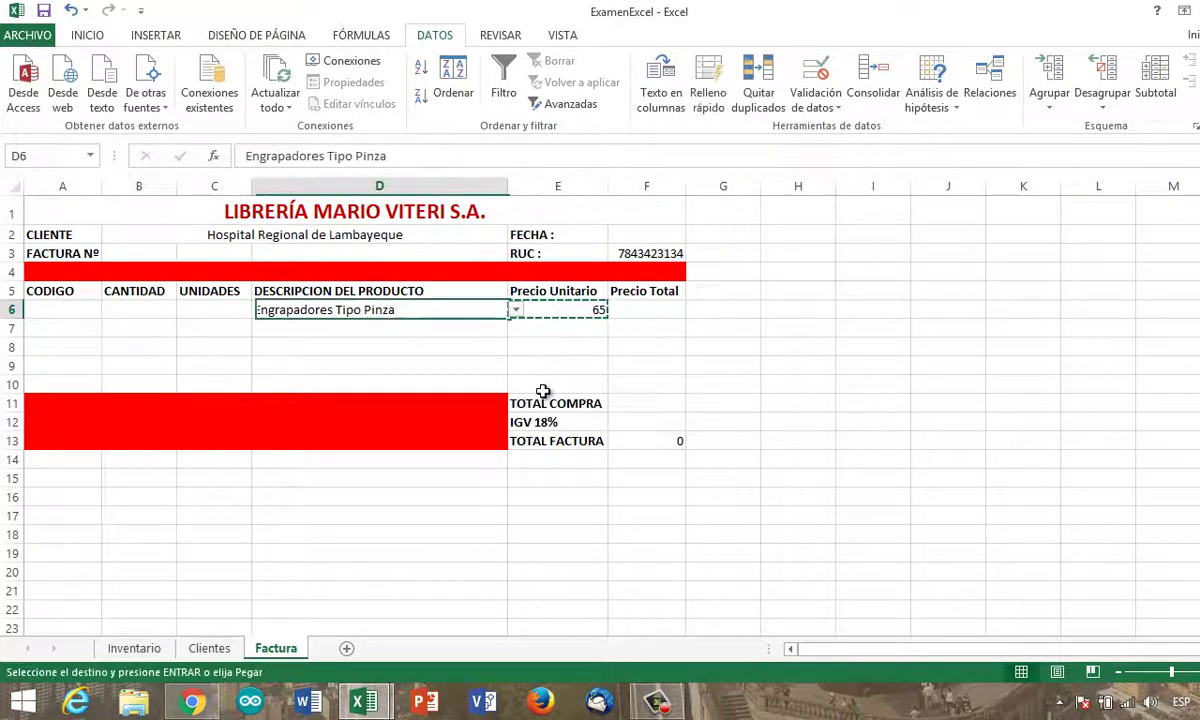
{"action": "key", "text": "Left"}
{"action": "key", "text": "Return"}
{"action": "key", "text": "Return"}
{"action": "key", "text": "Up"}
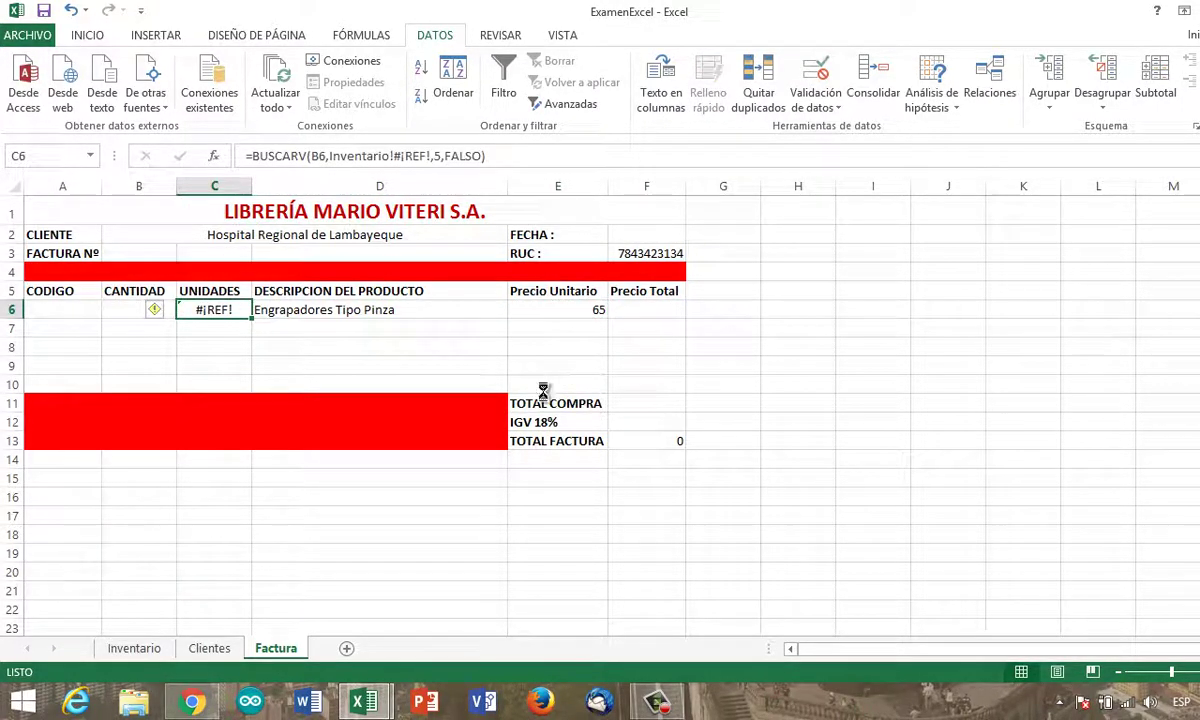
{"action": "key", "text": "ctrl+c"}
{"action": "key", "text": "Left"}
{"action": "key", "text": "Left"}
{"action": "key", "text": "Return"}
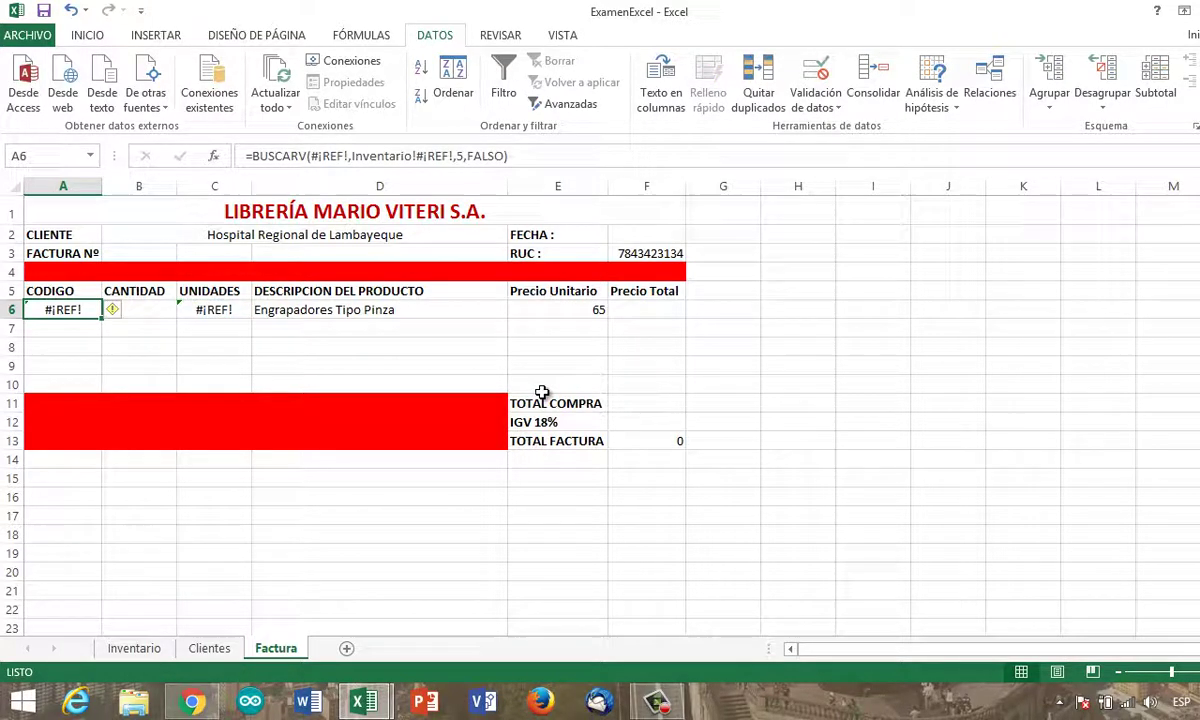
Edit A6's pasted formula to use D6 as the lookup value
{"action": "key", "text": "F2"}
{"action": "key", "text": "Left"}
{"action": "key", "text": "Left"}
{"action": "key", "text": "Left"}
{"action": "key", "text": "Left"}
{"action": "key", "text": "Left"}
{"action": "key", "text": "Left"}
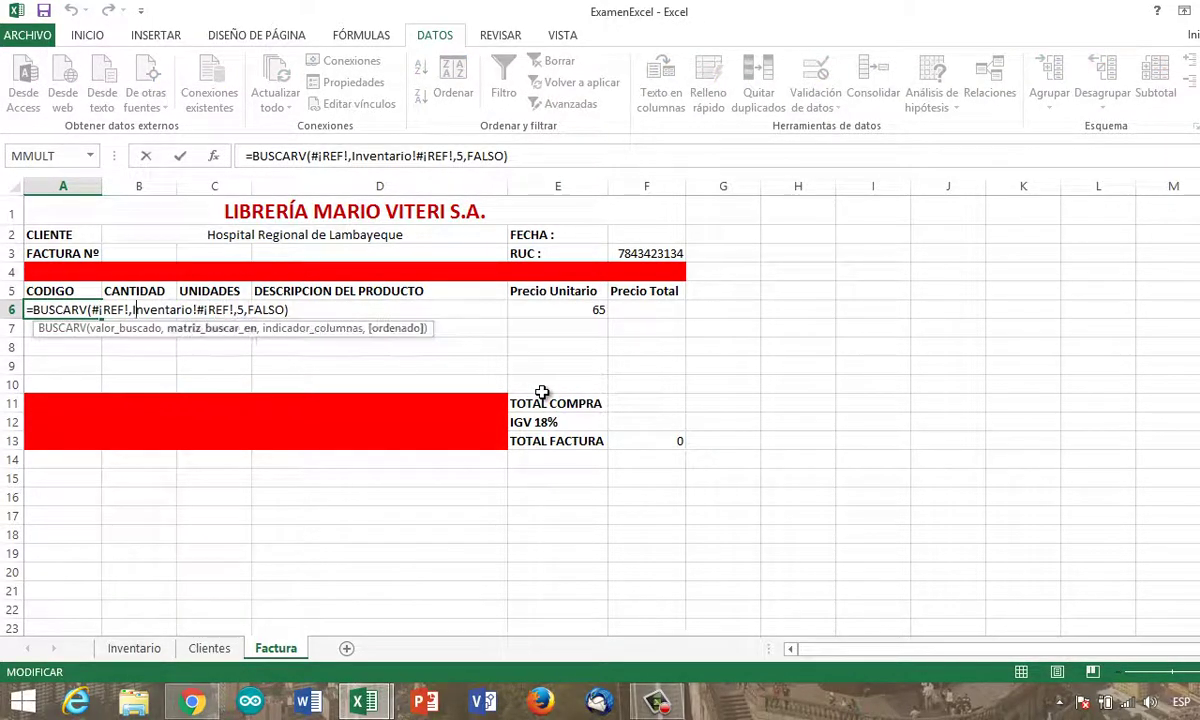
{"action": "key", "text": "shift+Left"}
{"action": "key", "text": "shift+Left"}
{"action": "key", "text": "shift+Left"}
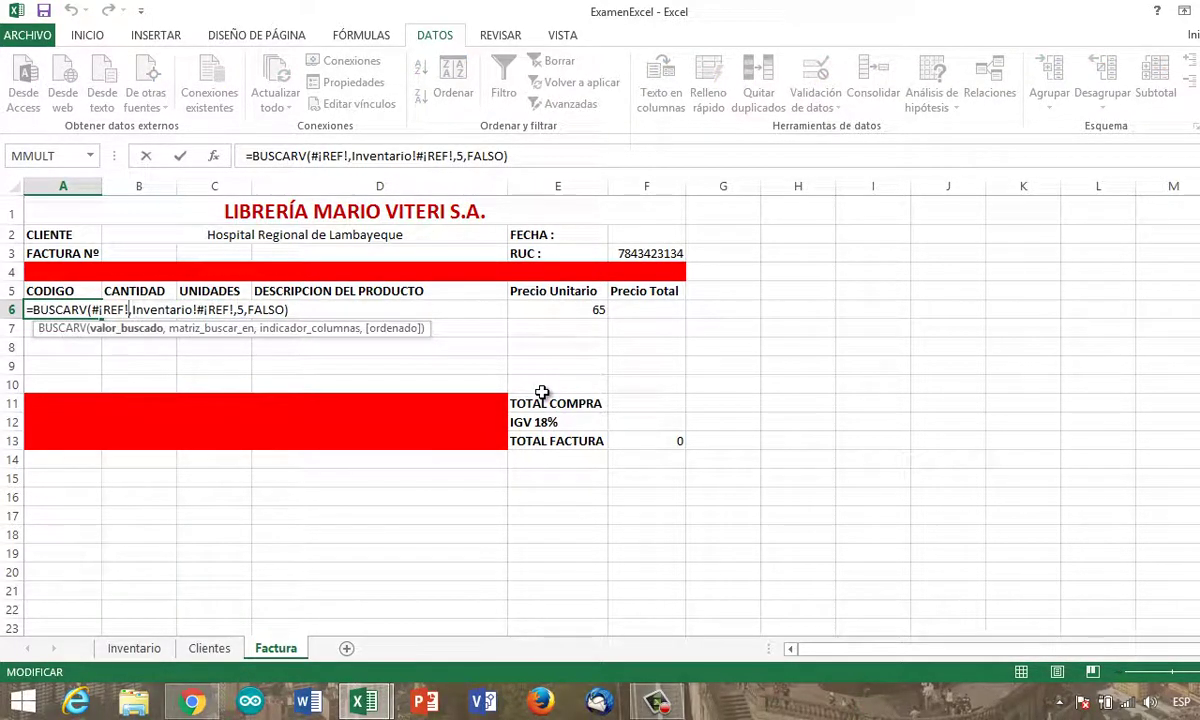
{"action": "key", "text": "BackSpace"}
{"action": "key", "text": "BackSpace"}
{"action": "key", "text": "BackSpace"}
{"action": "key", "text": "BackSpace"}
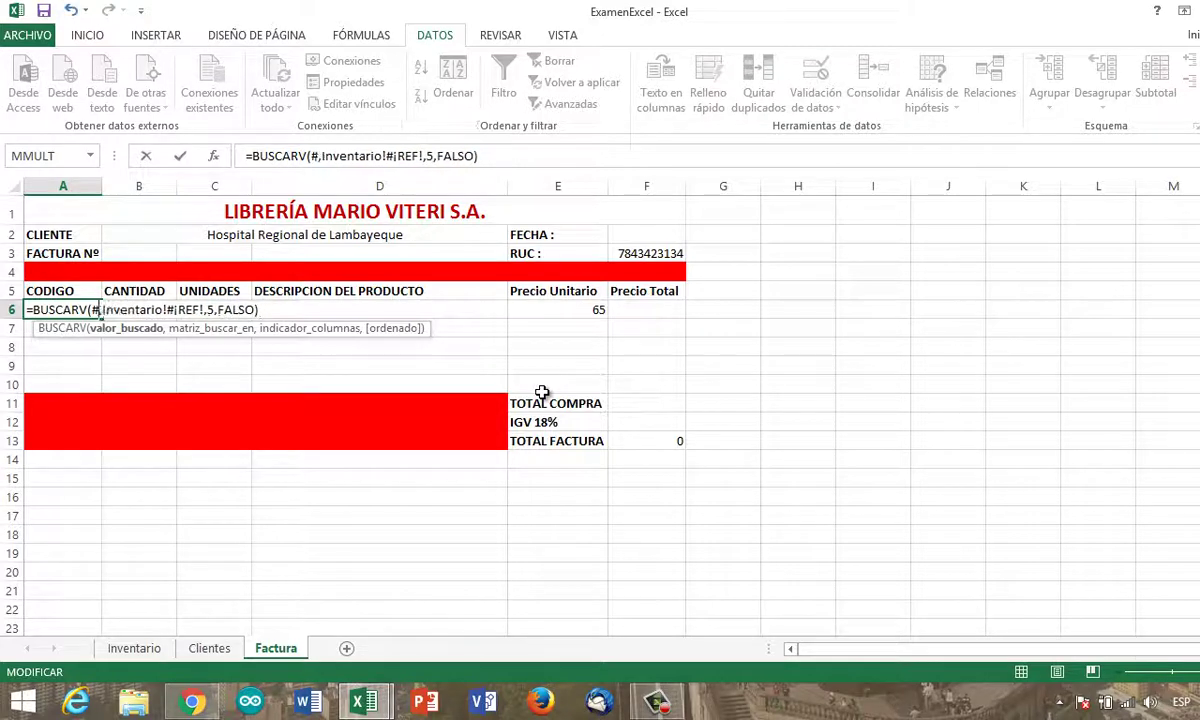
{"action": "key", "text": "BackSpace"}
{"action": "key", "text": "BackSpace"}
{"action": "type", "text": "D6"}
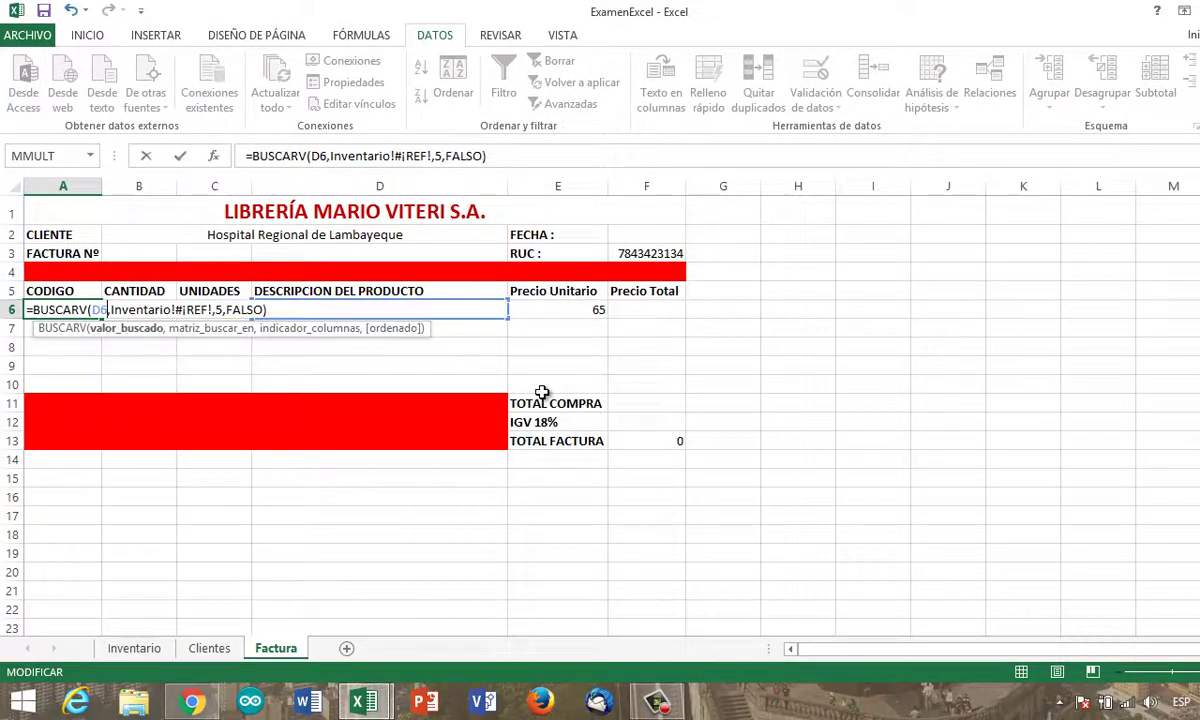
{"action": "key", "text": "Return"}
{"action": "key", "text": "Up"}
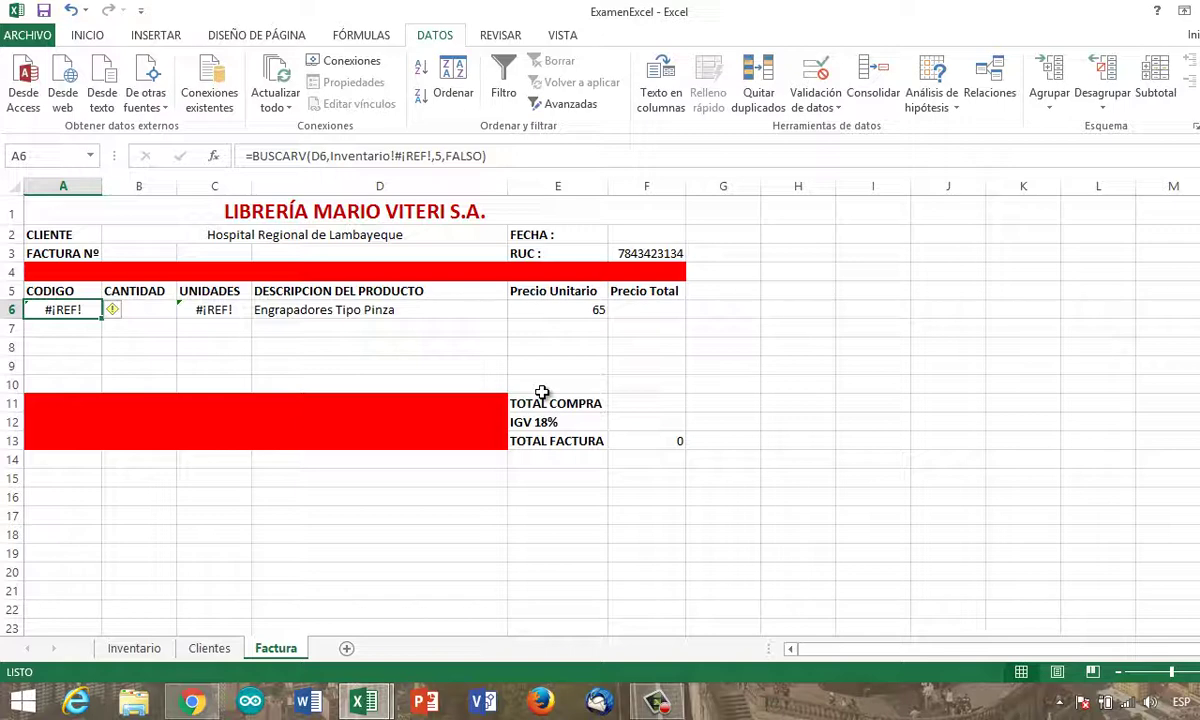
{"action": "key", "text": "F2"}
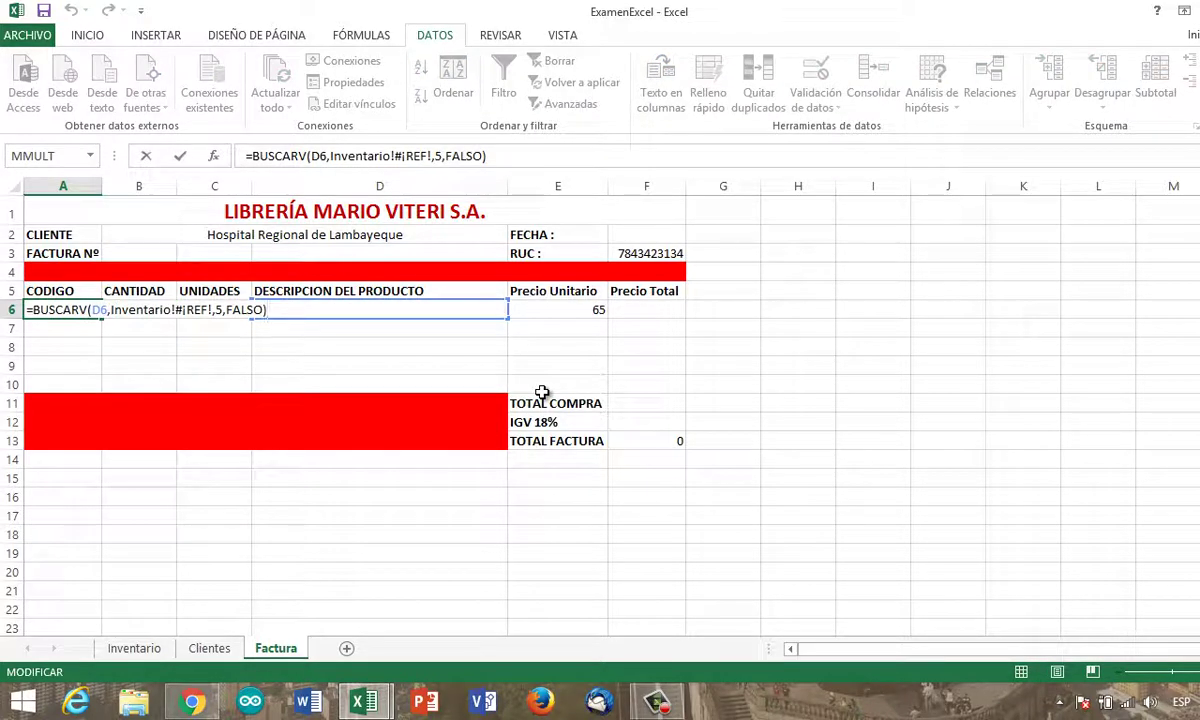
{"action": "key", "text": "Escape"}
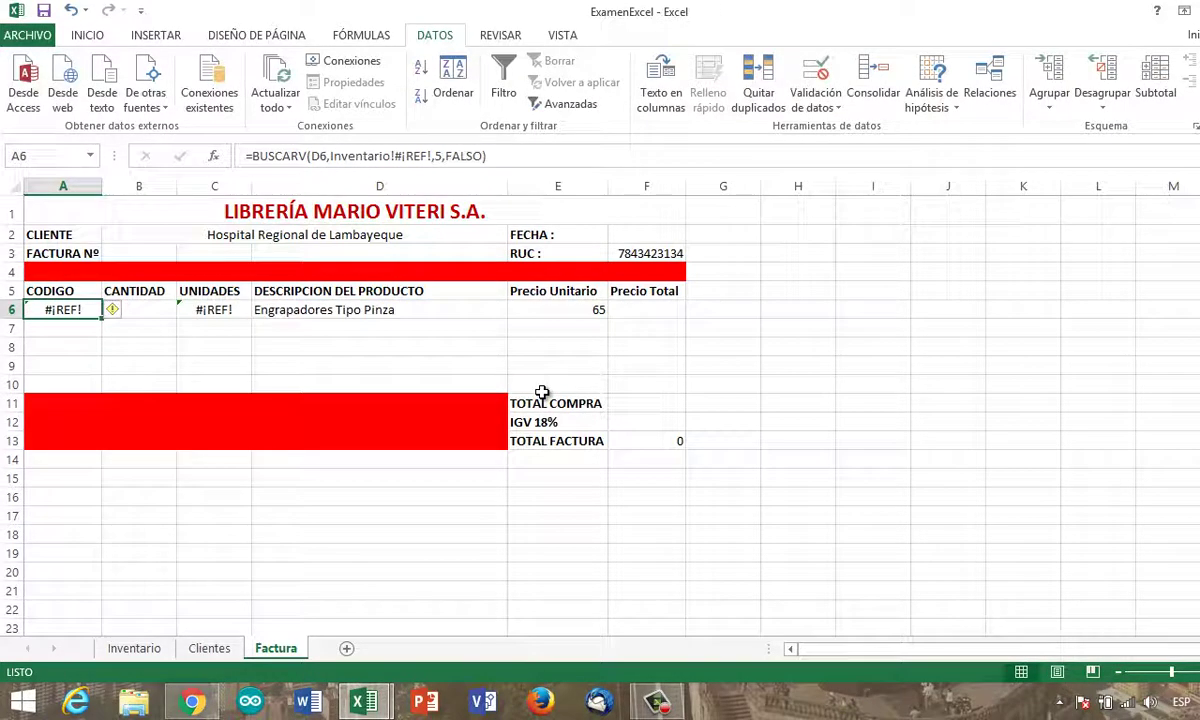
Copy E6's price formula into C6 and A6 again
{"action": "key", "text": "Right"}
{"action": "key", "text": "Right"}
{"action": "key", "text": "Right"}
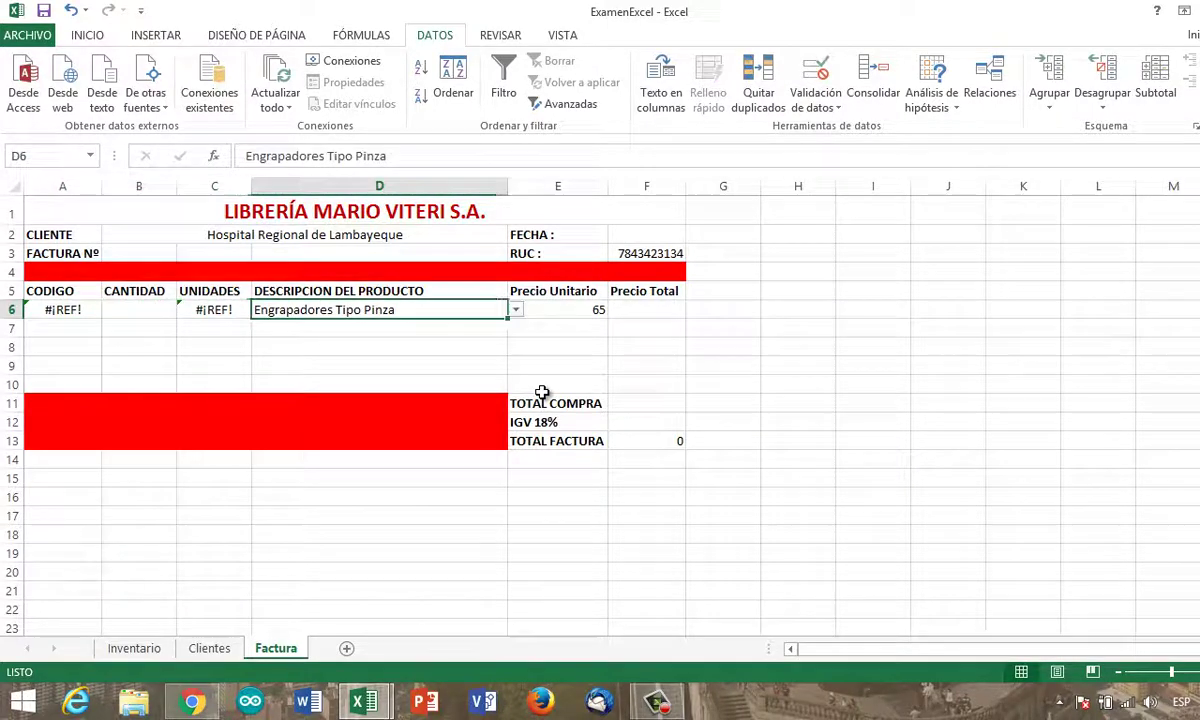
{"action": "key", "text": "Right"}
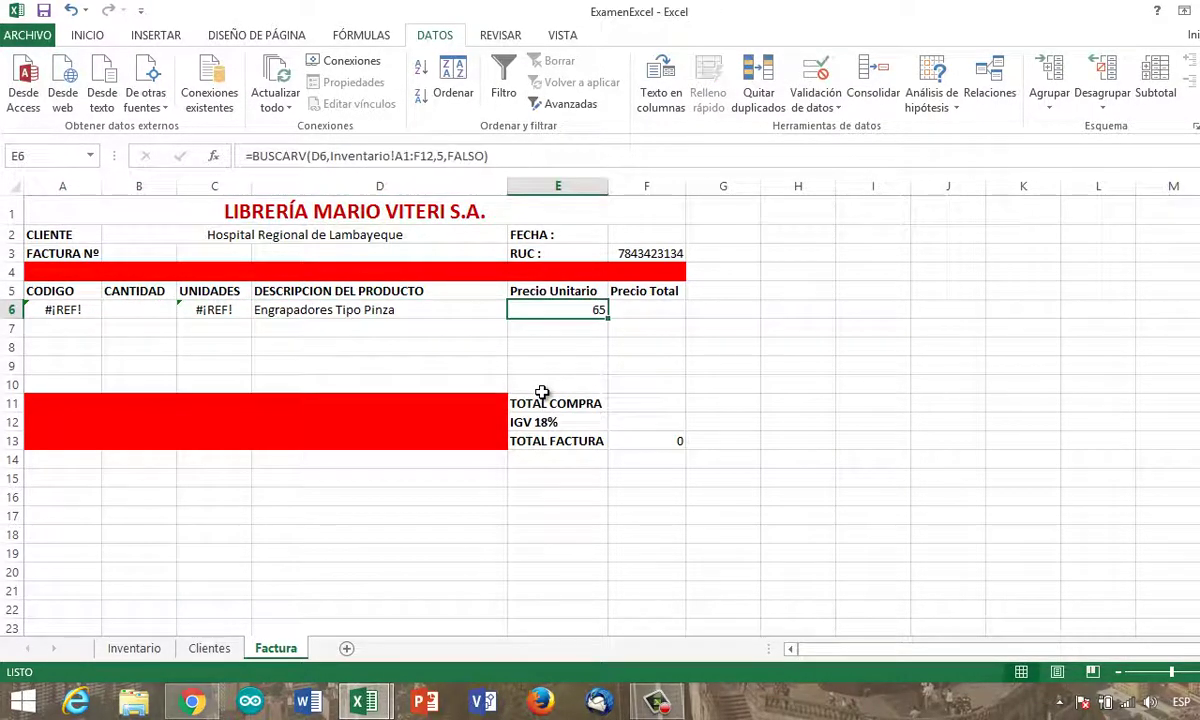
{"action": "key", "text": "ctrl+c"}
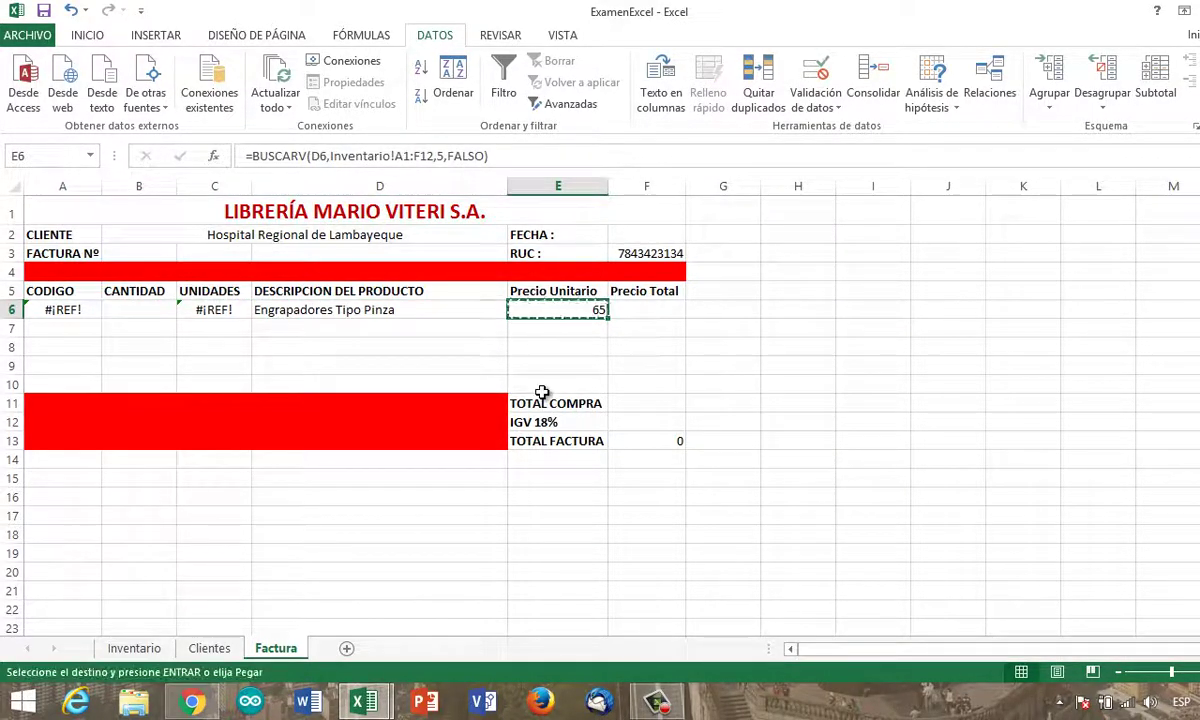
{"action": "key", "text": "Left"}
{"action": "key", "text": "Left"}
{"action": "key", "text": "Left"}
{"action": "key", "text": "Right"}
{"action": "key", "text": "Return"}
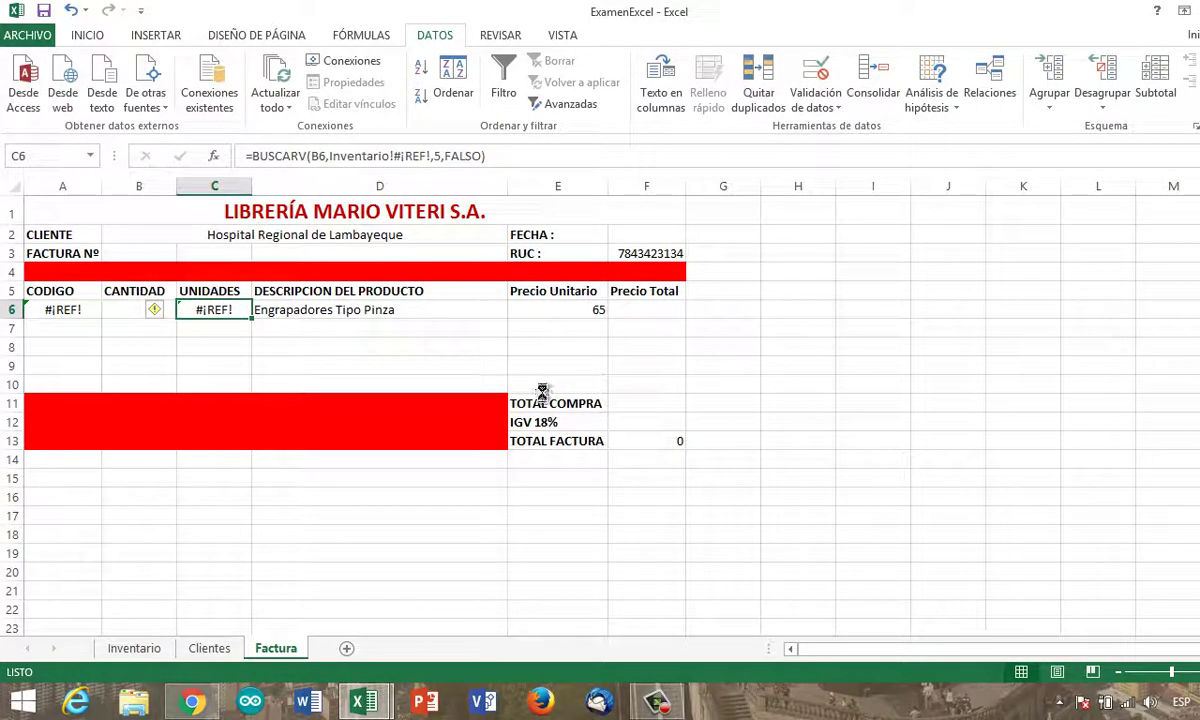
{"action": "key", "text": "ctrl+c"}
{"action": "key", "text": "Left"}
Inspect A6's lookup formula, then return to E6's unit price lookup
{"action": "key", "text": "Left"}
{"action": "key", "text": "Return"}
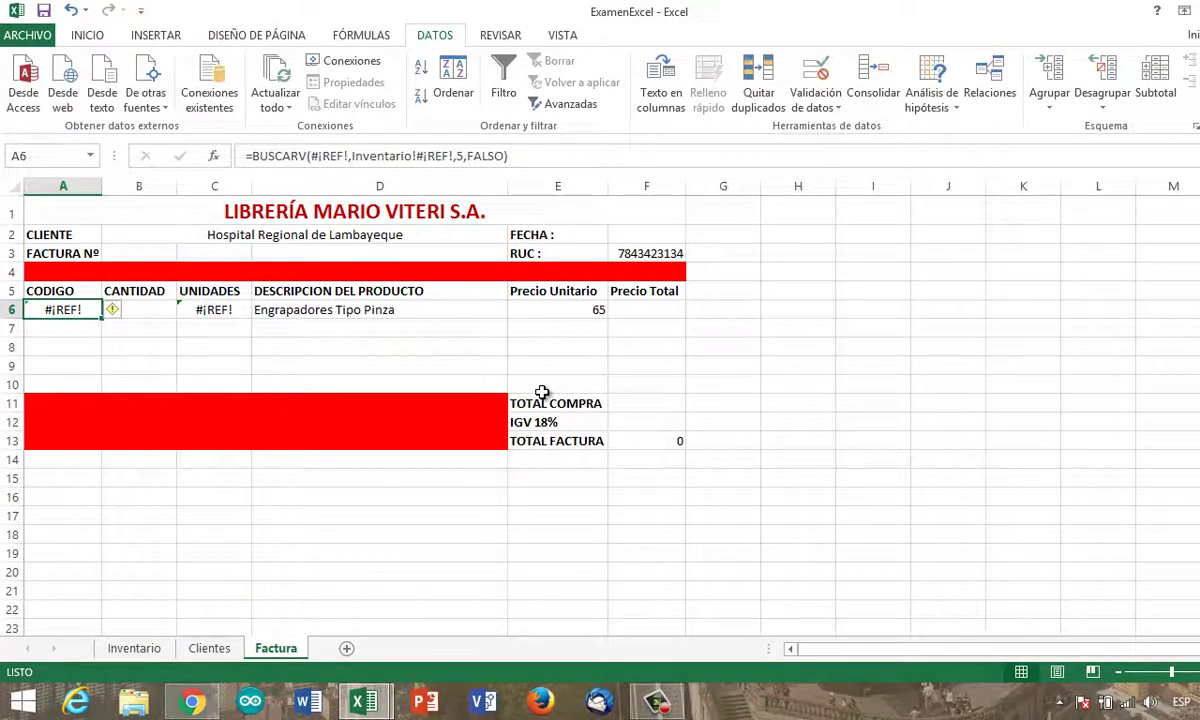
{"action": "key", "text": "F2"}
{"action": "key", "text": "Left"}
{"action": "key", "text": "Left"}
{"action": "key", "text": "Left"}
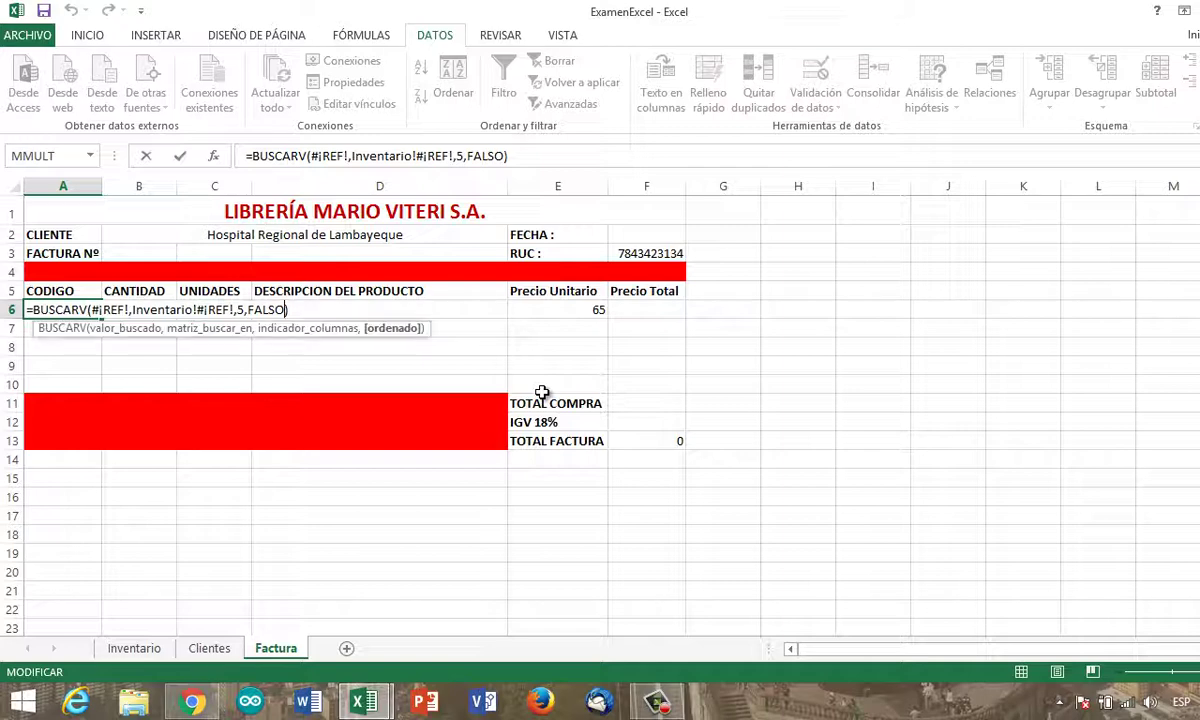
{"action": "key", "text": "Escape"}
{"action": "key", "text": "Right"}
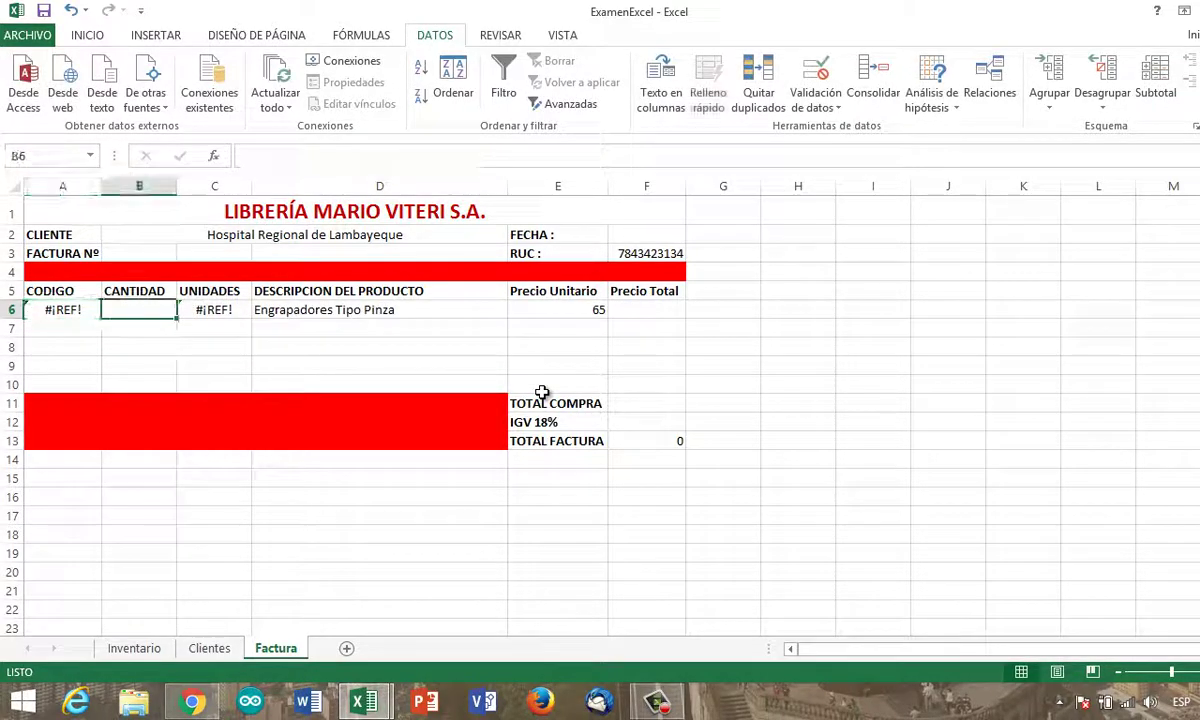
{"action": "key", "text": "Right"}
{"action": "key", "text": "Right"}
{"action": "key", "text": "Right"}
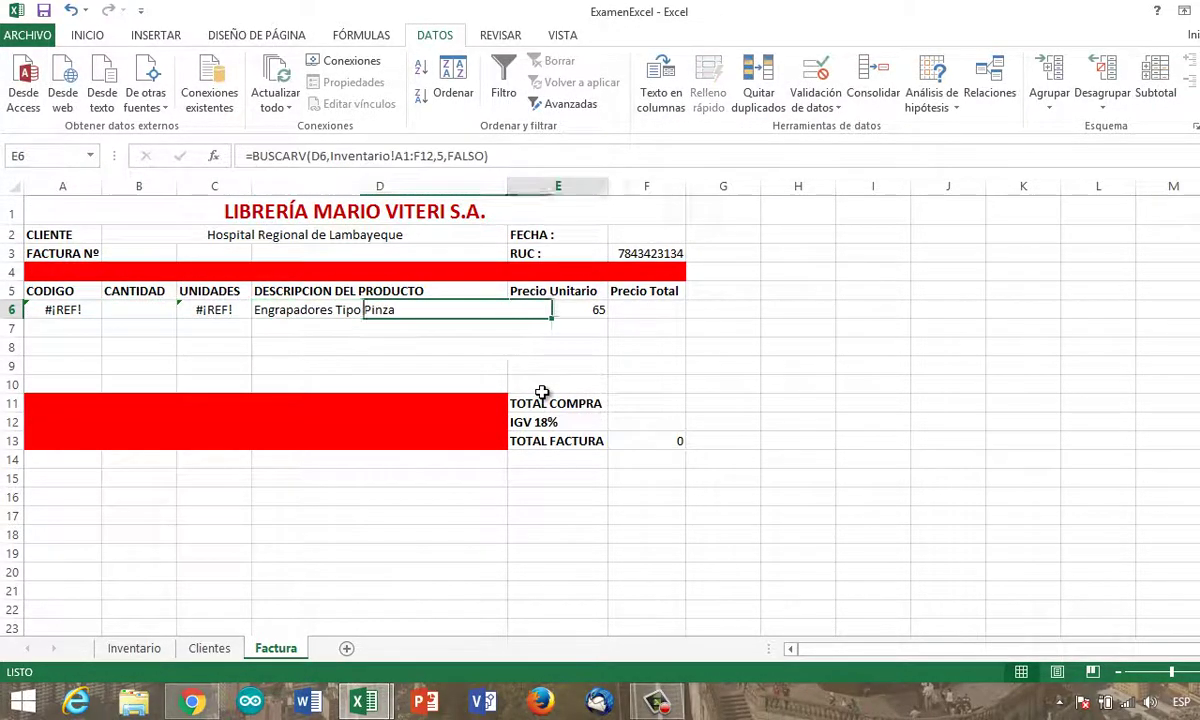
{"action": "key", "text": "Left"}
{"action": "key", "text": "Left"}
{"action": "key", "text": "Left"}
{"action": "key", "text": "Left"}
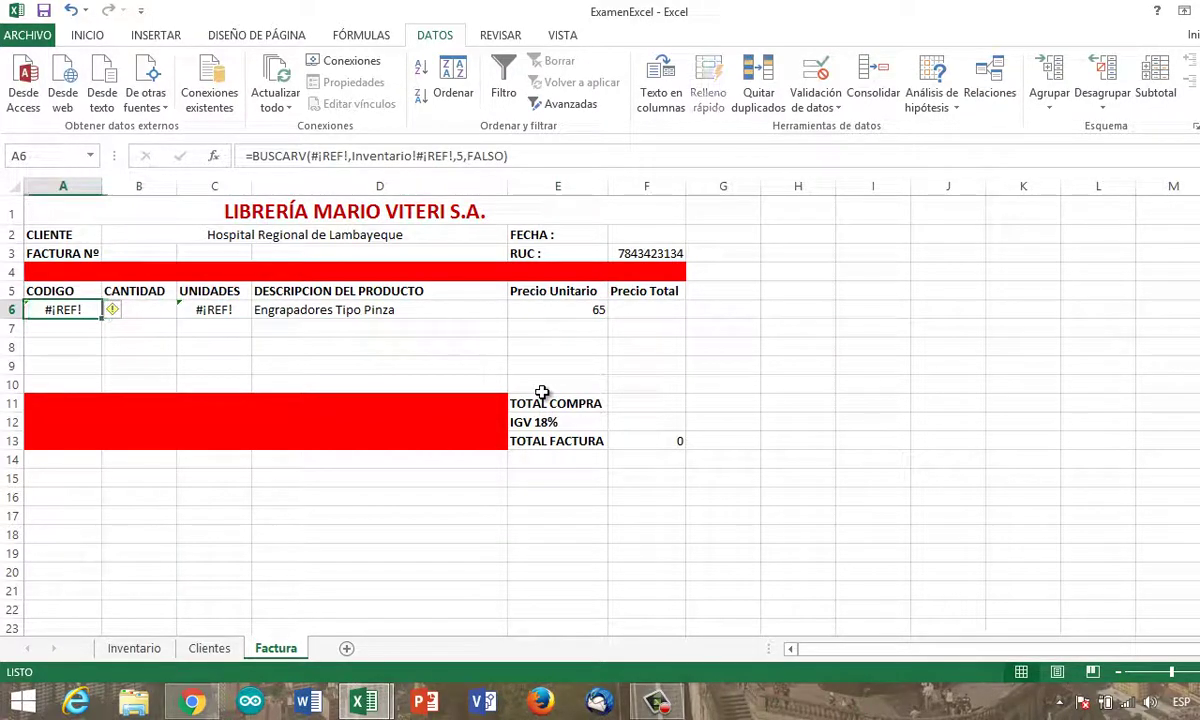
Start a BUSCARV formula in A6, dismissing the too-few-arguments warning
{"action": "key", "text": "F2"}
{"action": "type", "text": "=Bu"}
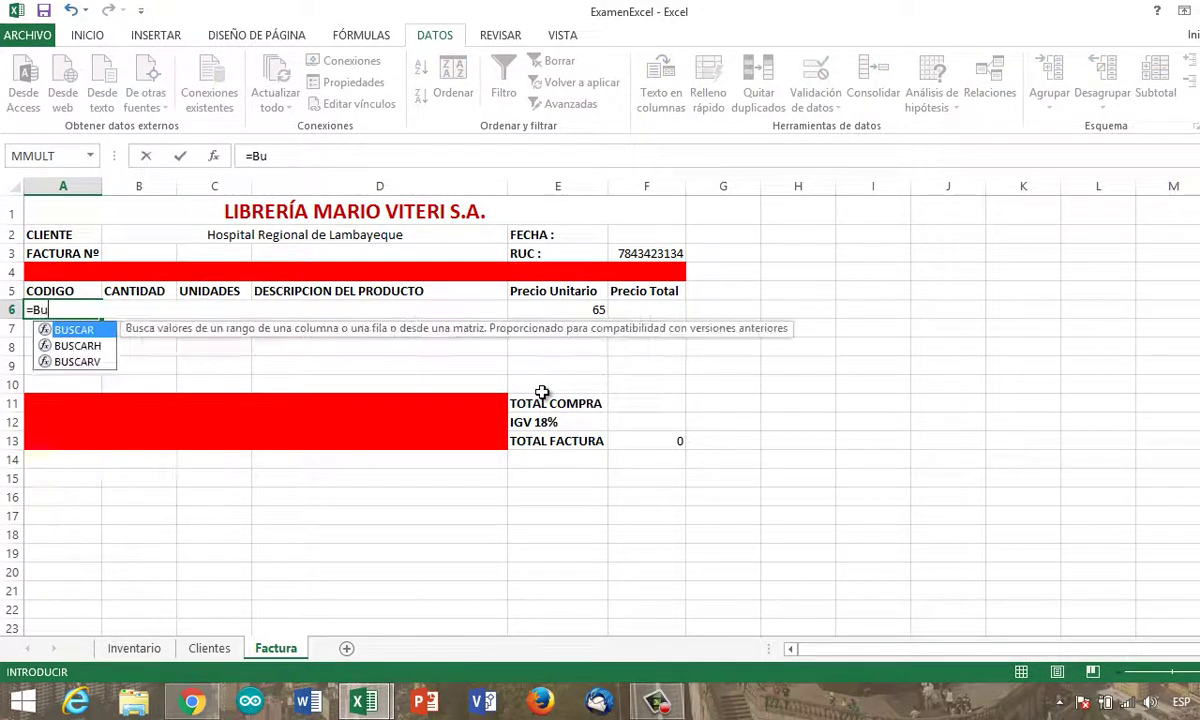
{"action": "type", "text": "sc"}
{"action": "key", "text": "Down"}
{"action": "key", "text": "Down"}
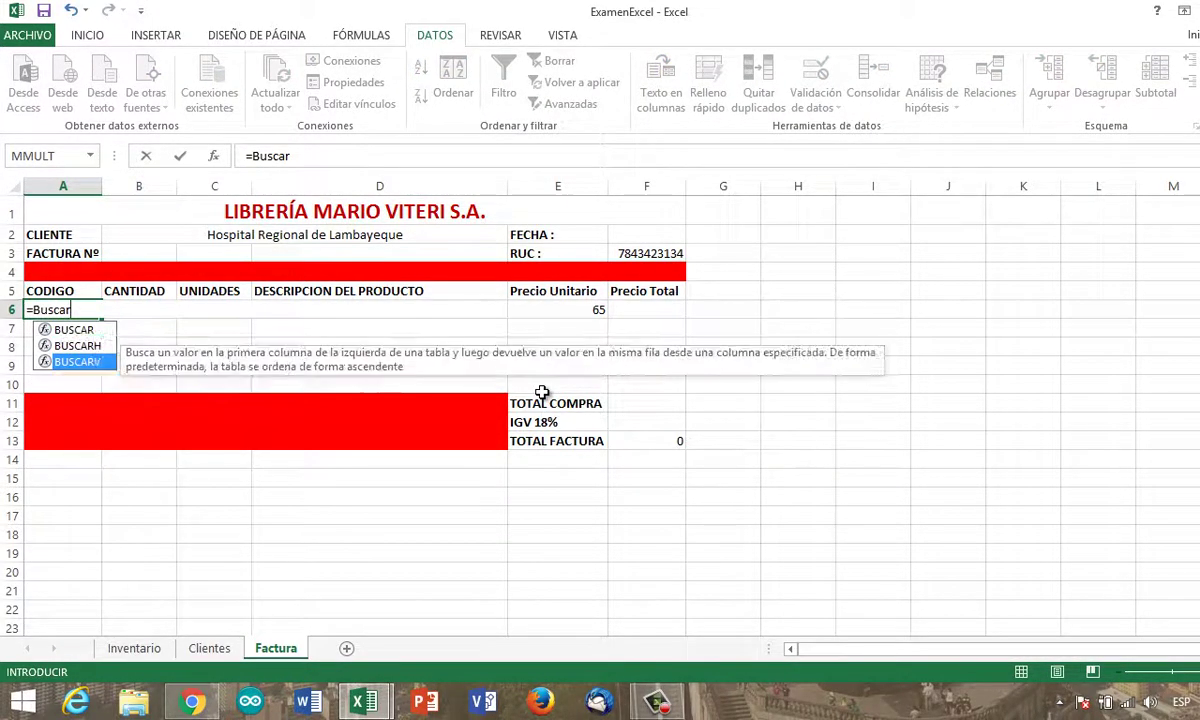
{"action": "double_click", "coordinate": [90, 361]}
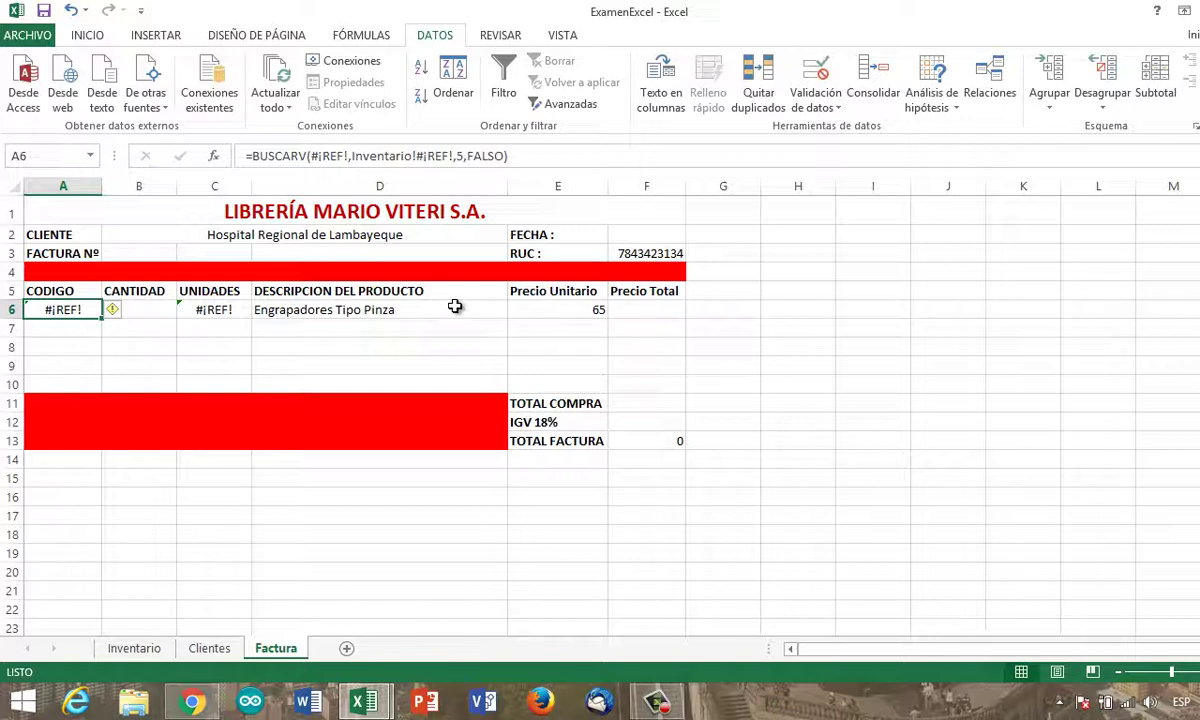
{"action": "type", "text": "=B"}
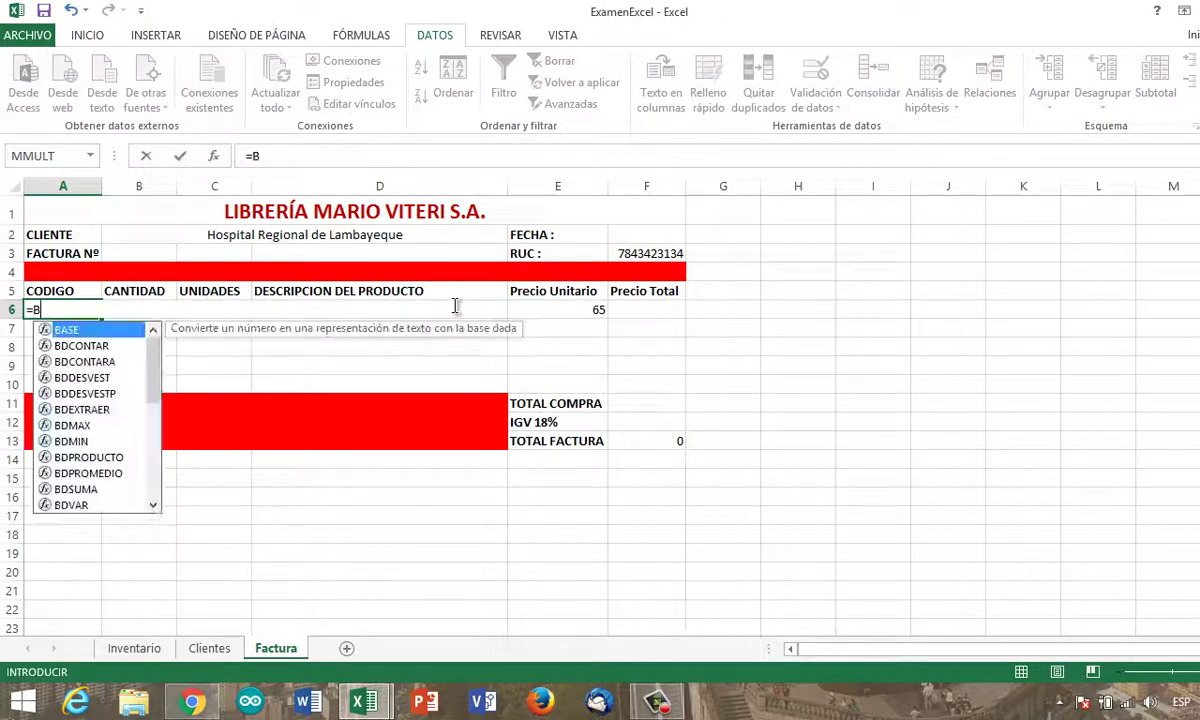
{"action": "type", "text": "uscarv"}
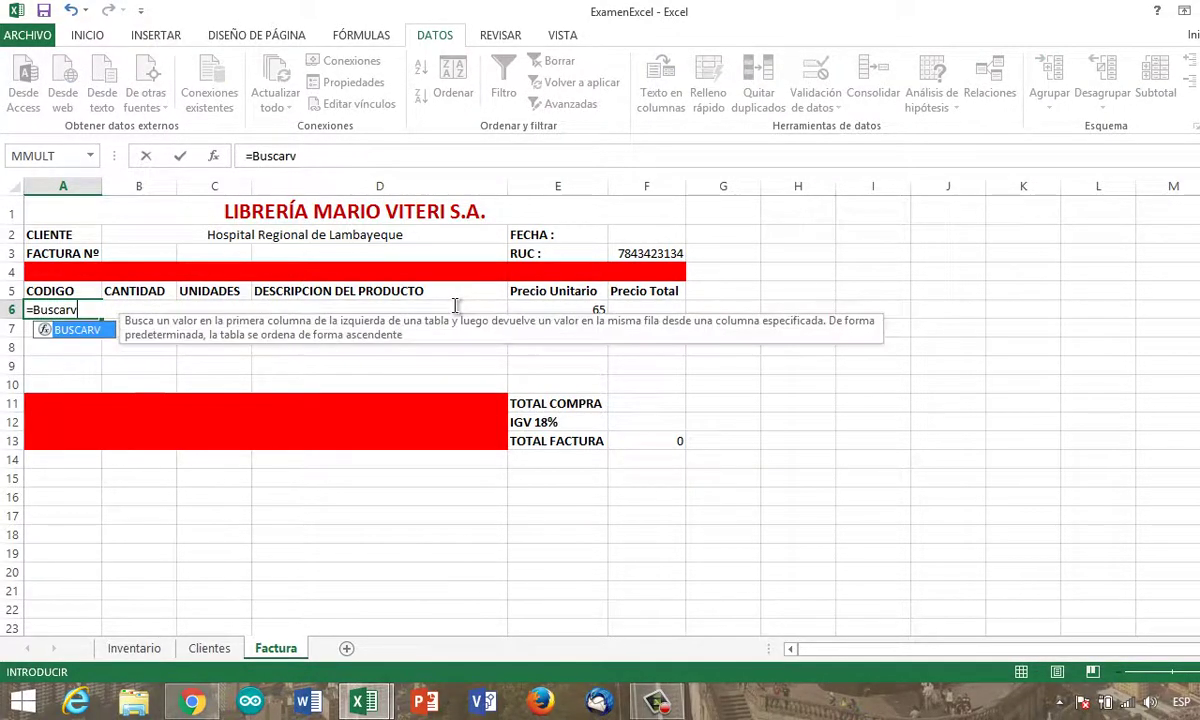
{"action": "type", "text": "("}
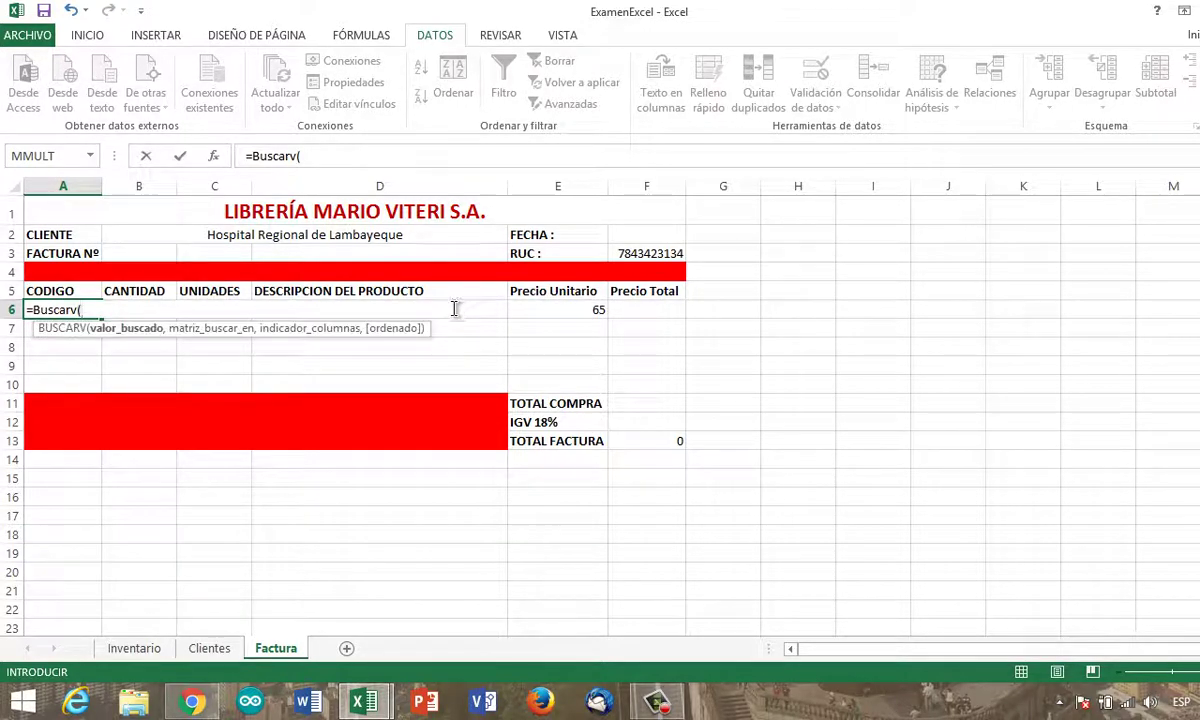
{"action": "left_click", "coordinate": [540, 309]}
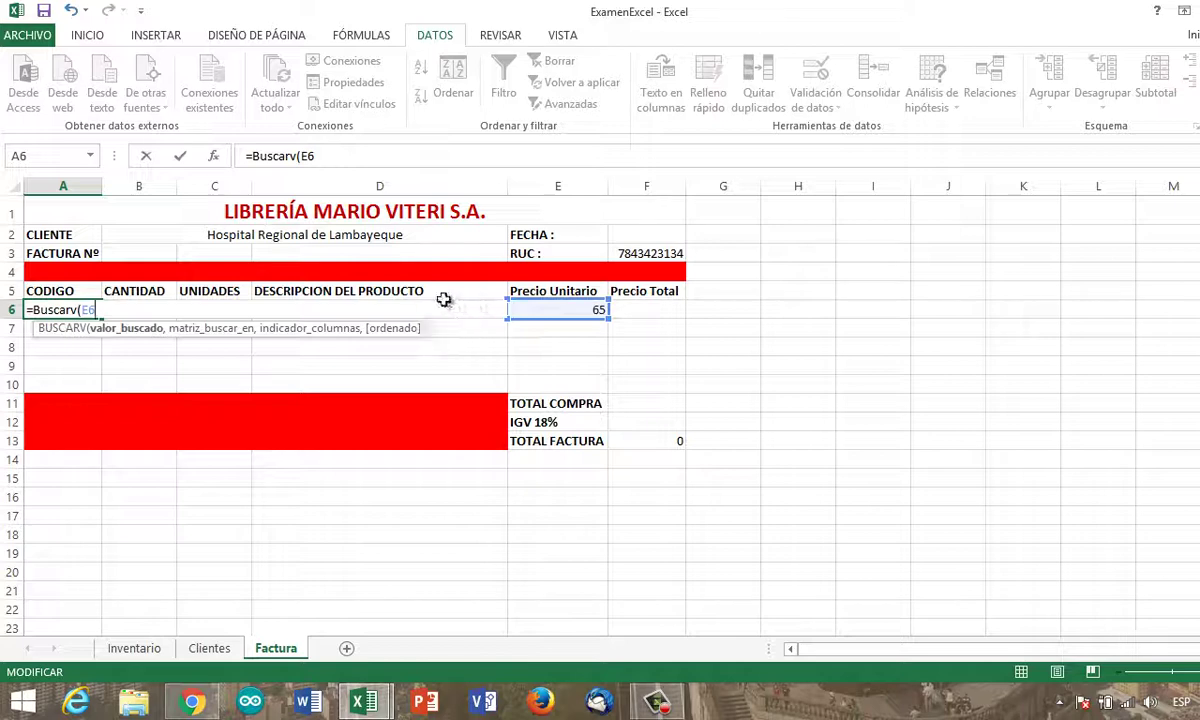
{"action": "key", "text": "Return"}
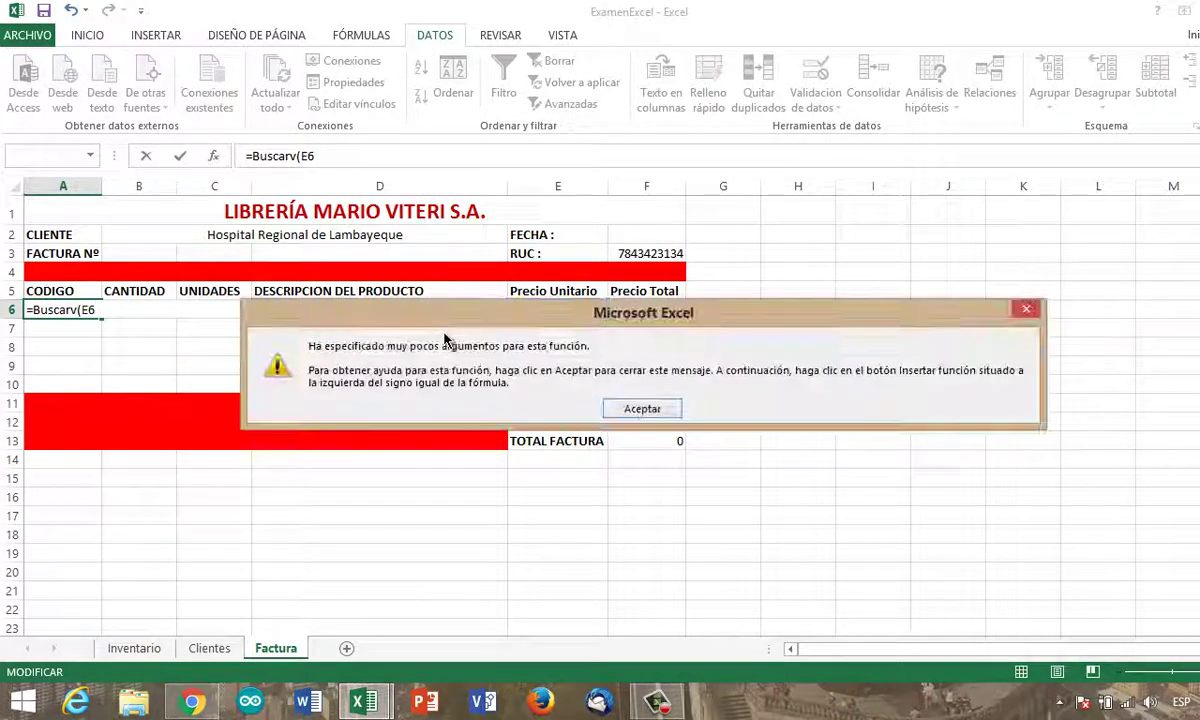
{"action": "key", "text": "Return"}
Complete A6 as =BUSCARV(D6,Inventario!A1:F12,2,FALSO), returning code 11
{"action": "left_click", "coordinate": [391, 291]}
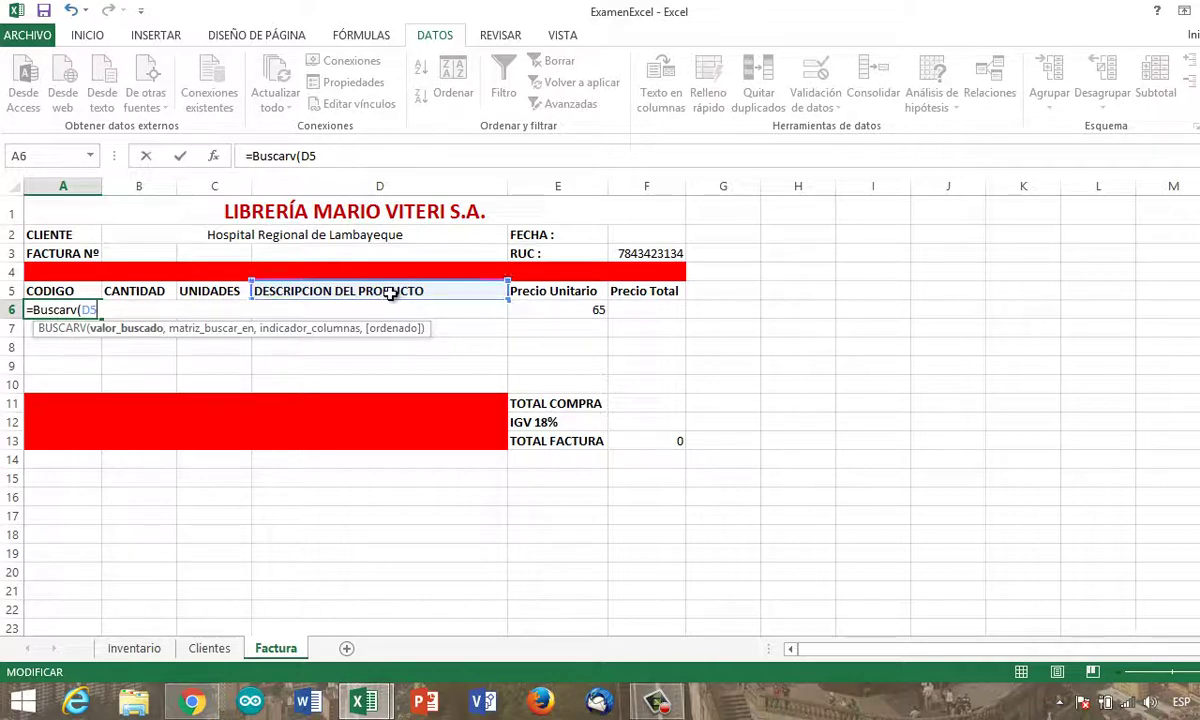
{"action": "key", "text": "BackSpace"}
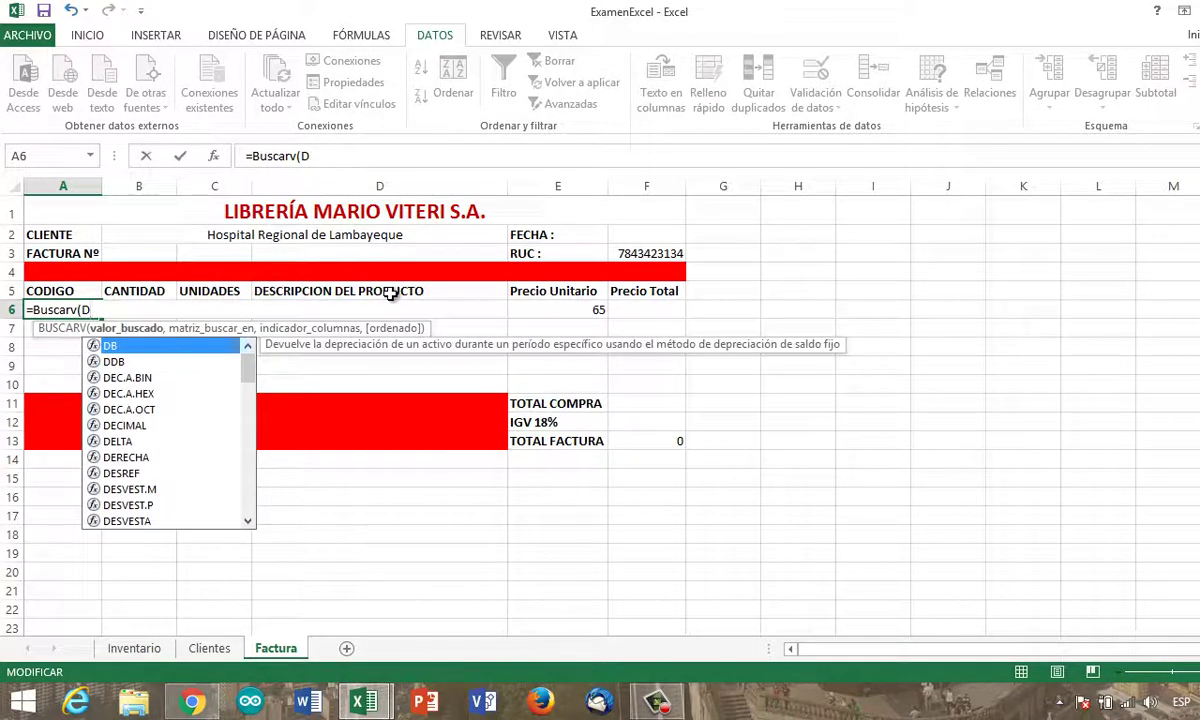
{"action": "type", "text": "6,"}
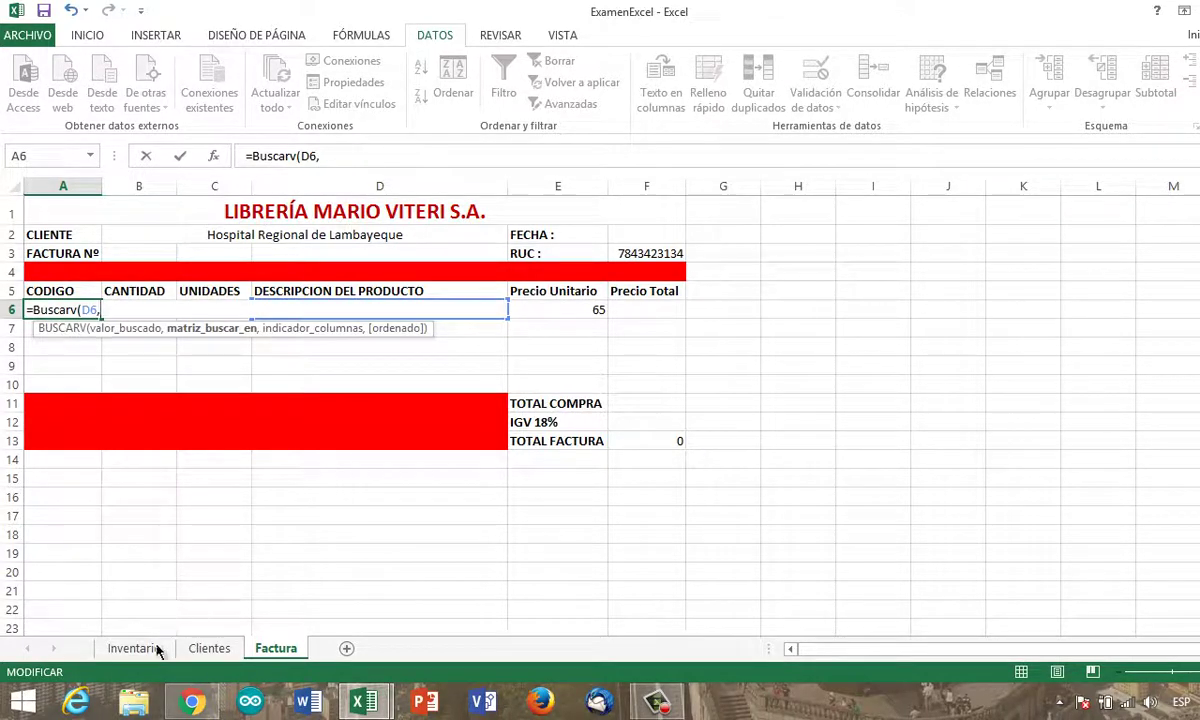
{"action": "left_click", "coordinate": [150, 648]}
{"action": "mouse_move", "coordinate": [120, 206]}
{"action": "left_mouse_down"}
{"action": "mouse_move", "coordinate": [659, 397]}
{"action": "mouse_move", "coordinate": [661, 416]}
{"action": "left_mouse_up"}
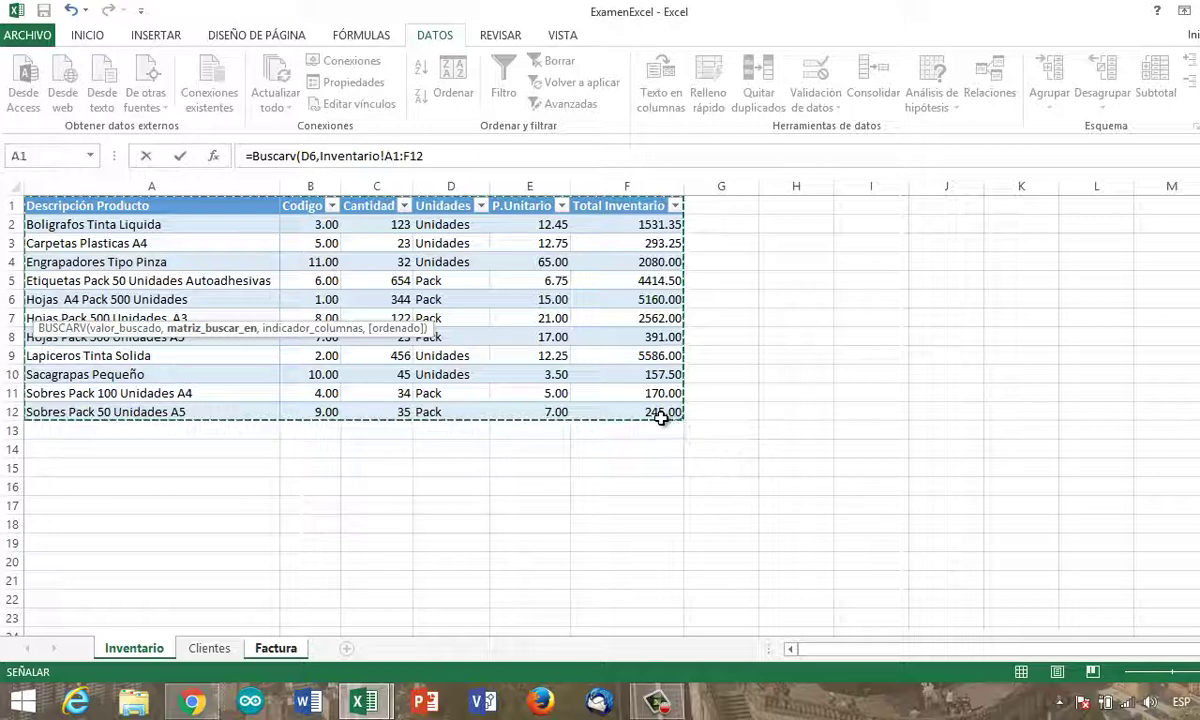
{"action": "type", "text": ",2"}
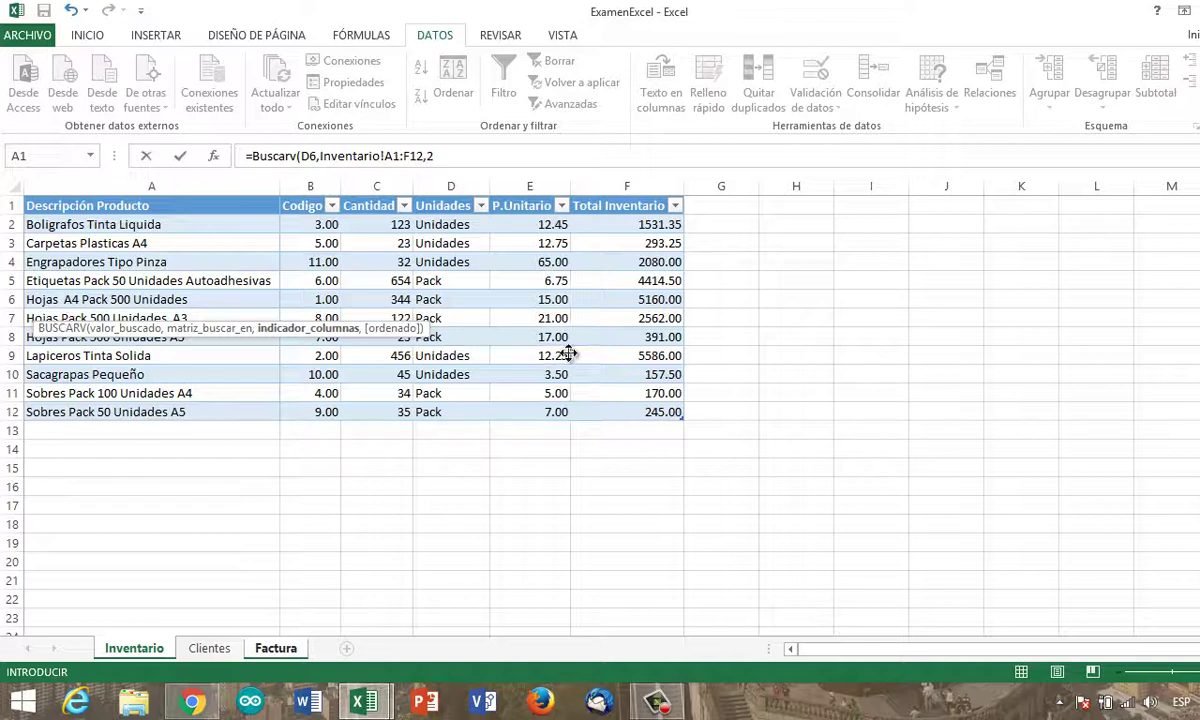
{"action": "type", "text": ",fals"}
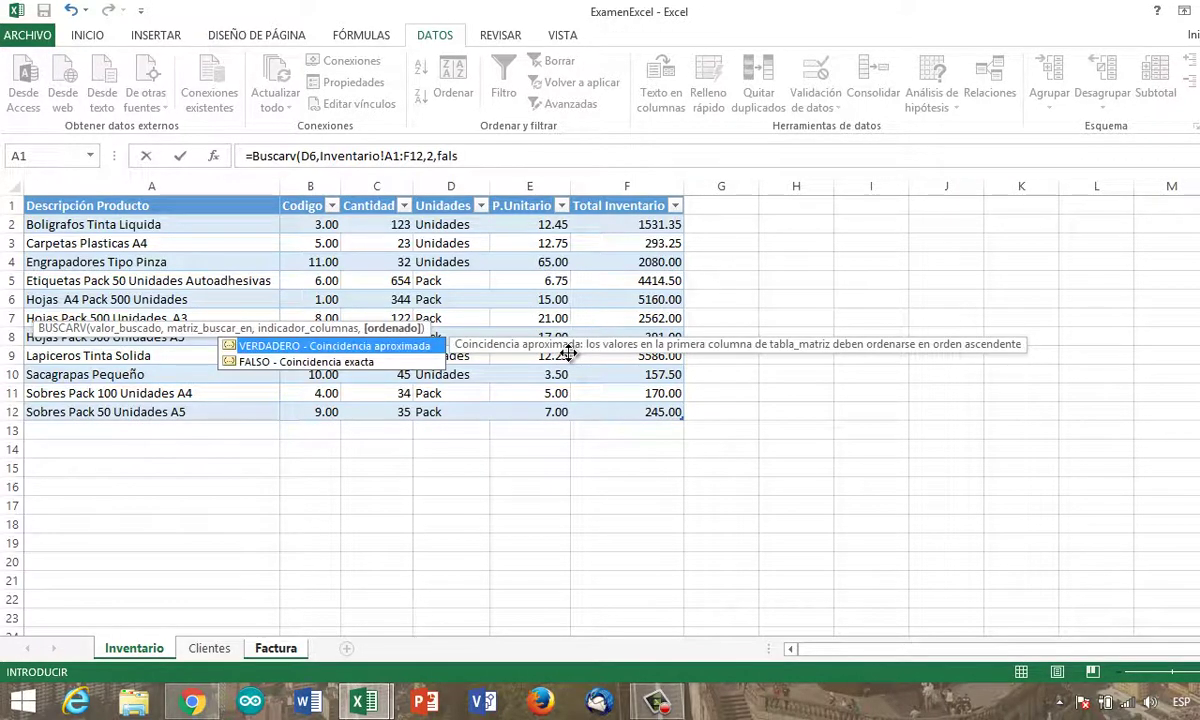
{"action": "type", "text": "o)"}
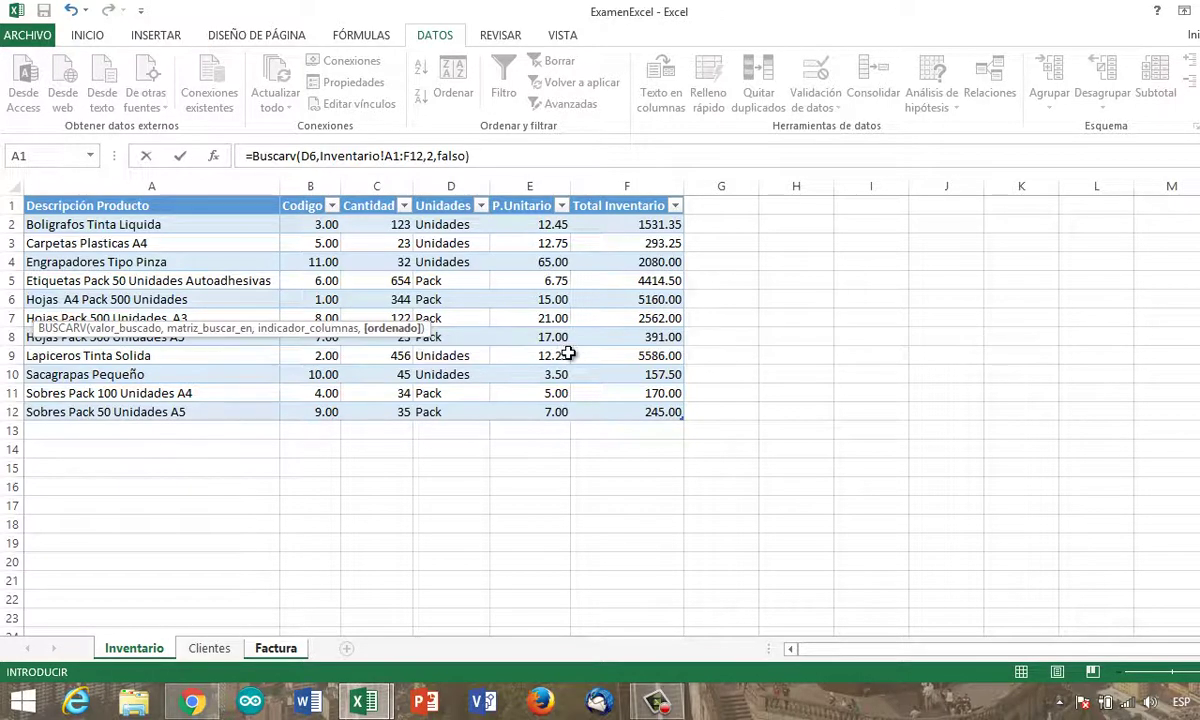
{"action": "key", "text": "Return"}
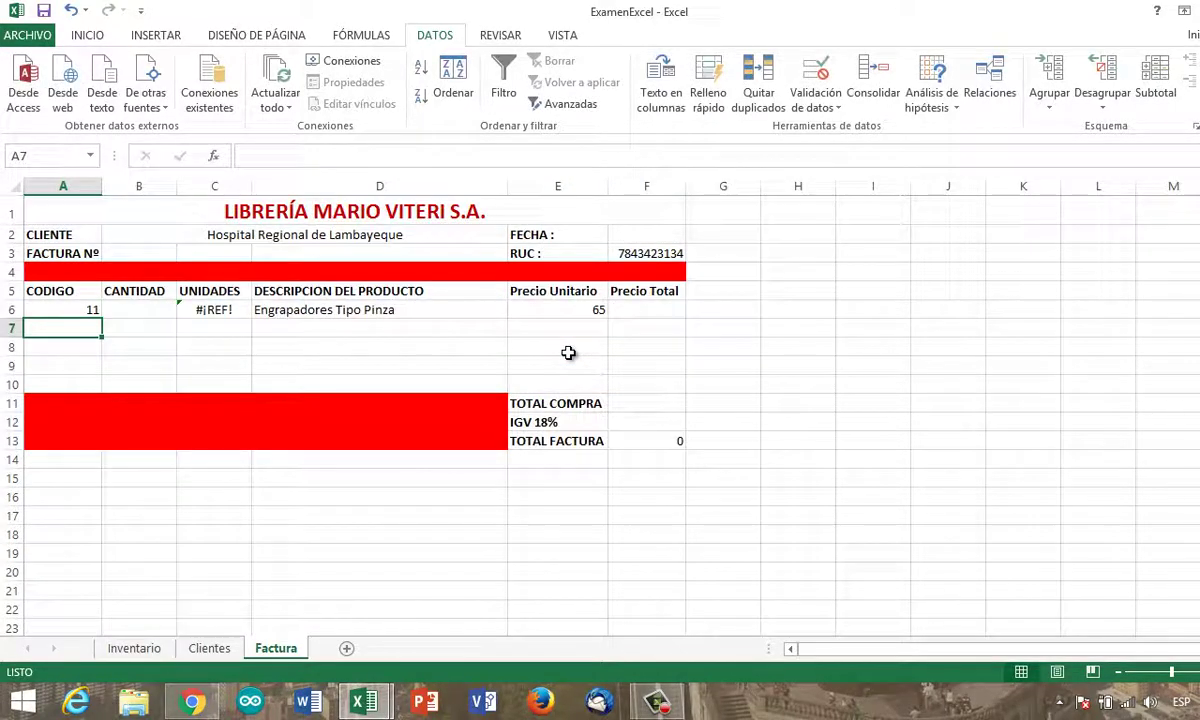
Review row 6's lookup formulas, ending at the Unidades cell C6
{"action": "key", "text": "Up"}
{"action": "key", "text": "Right"}
{"action": "key", "text": "Right"}
{"action": "key", "text": "Right"}
{"action": "key", "text": "Left"}
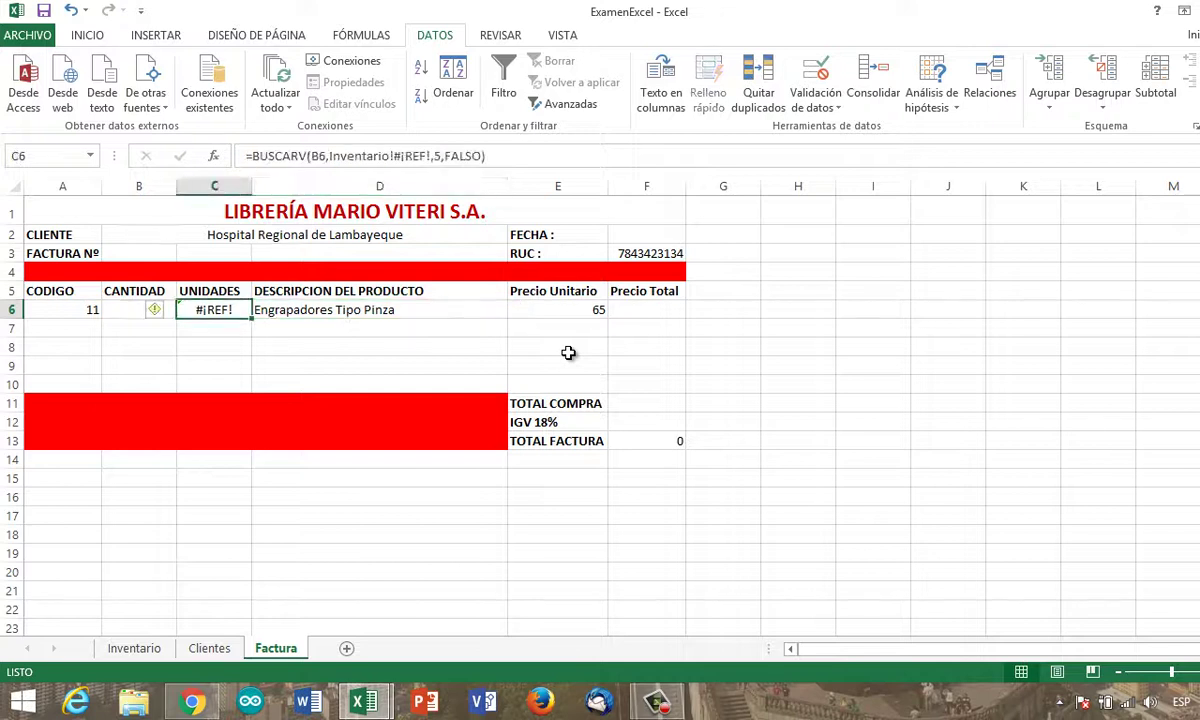
{"action": "key", "text": "Right"}
{"action": "key", "text": "Left"}
{"action": "key", "text": "Left"}
{"action": "key", "text": "Right"}
{"action": "key", "text": "Right"}
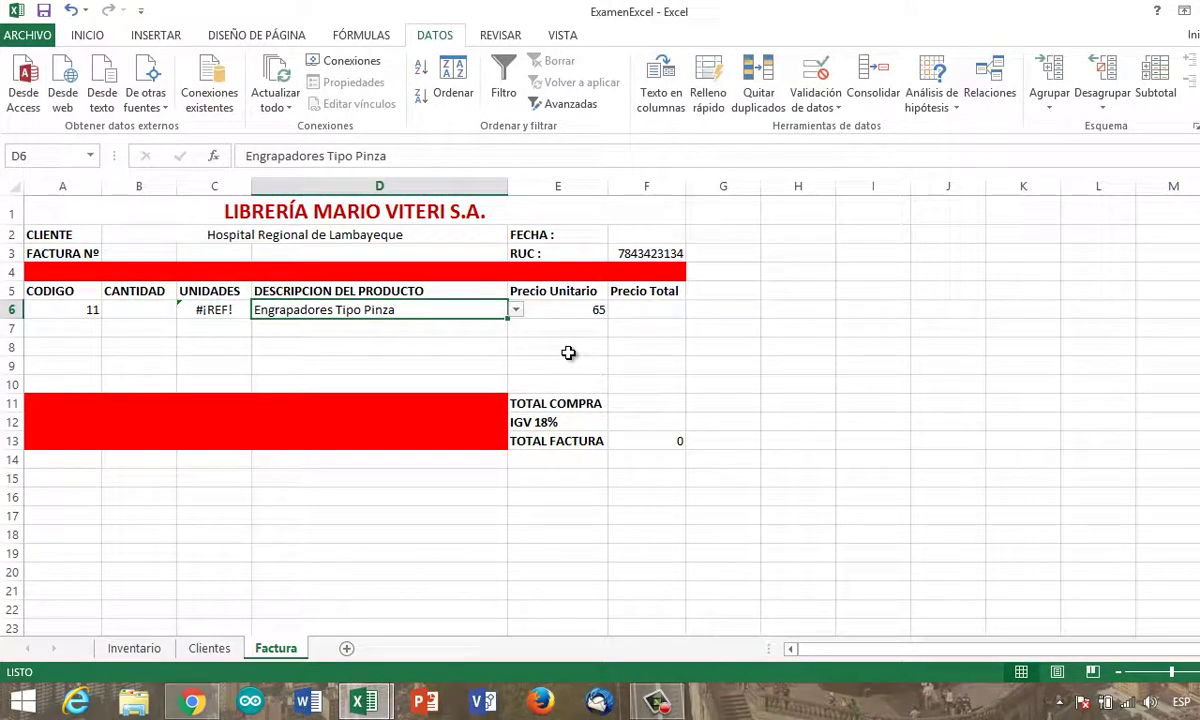
{"action": "key", "text": "Left"}
{"action": "key", "text": "Left"}
{"action": "key", "text": "Left"}
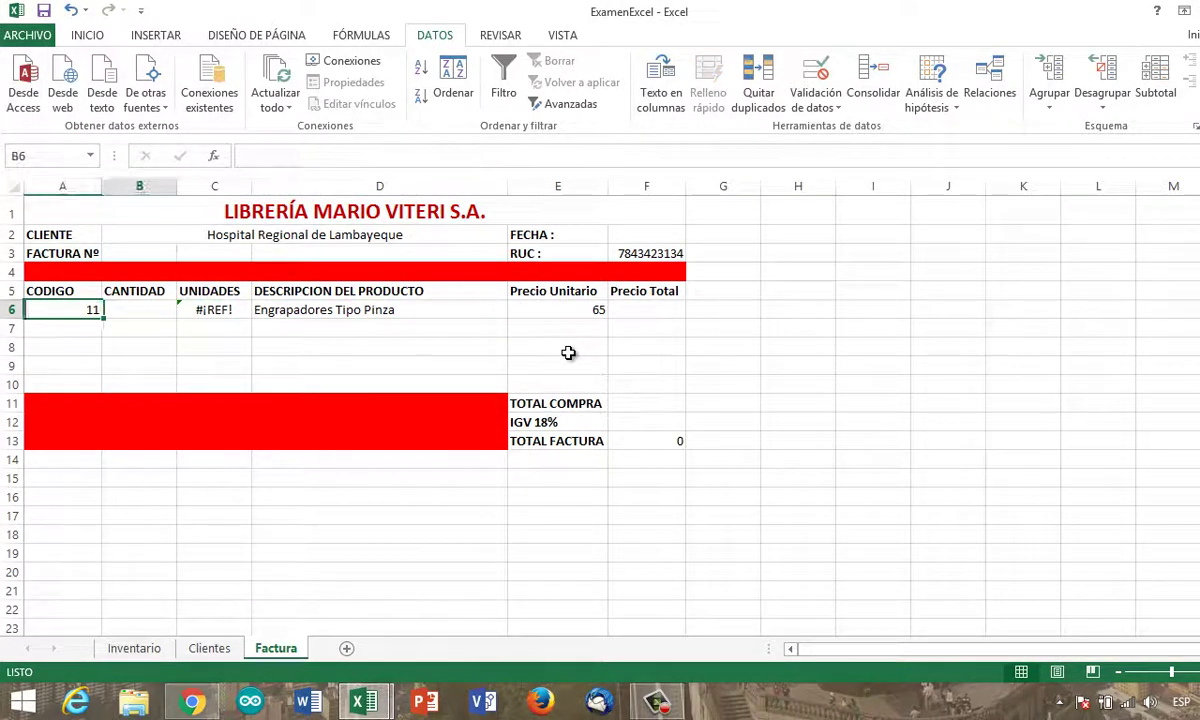
{"action": "key", "text": "Right"}
{"action": "key", "text": "Right"}
{"action": "key", "text": "Right"}
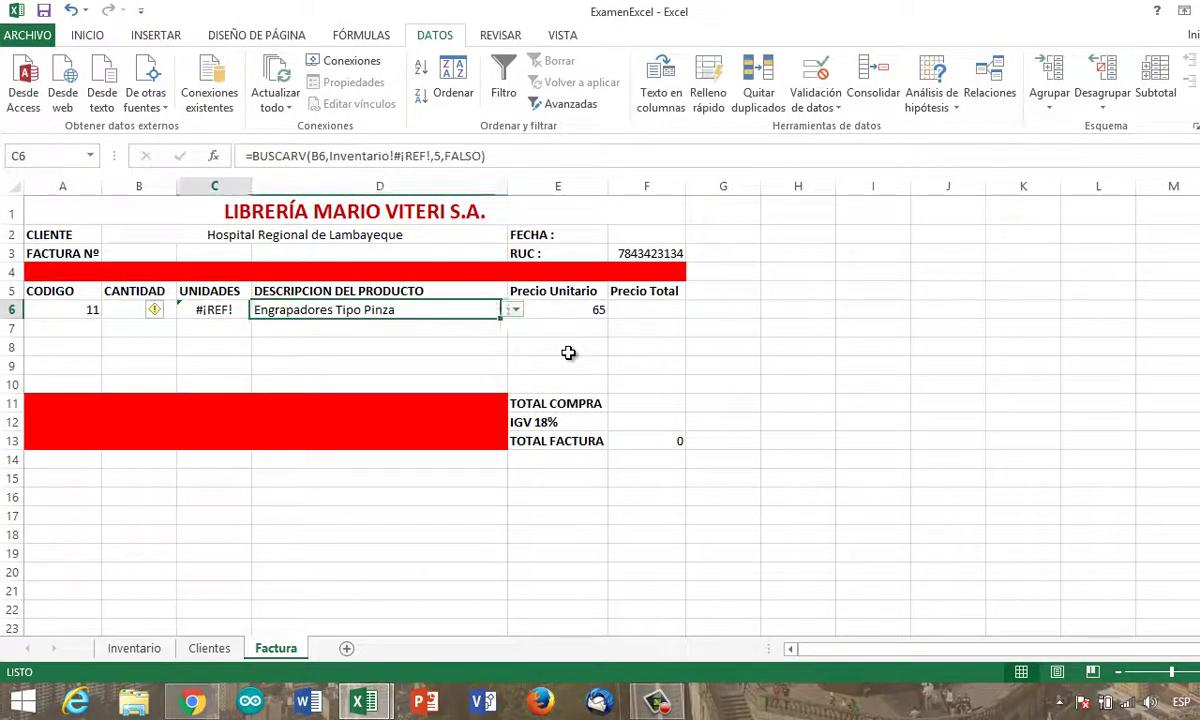
{"action": "key", "text": "Left"}
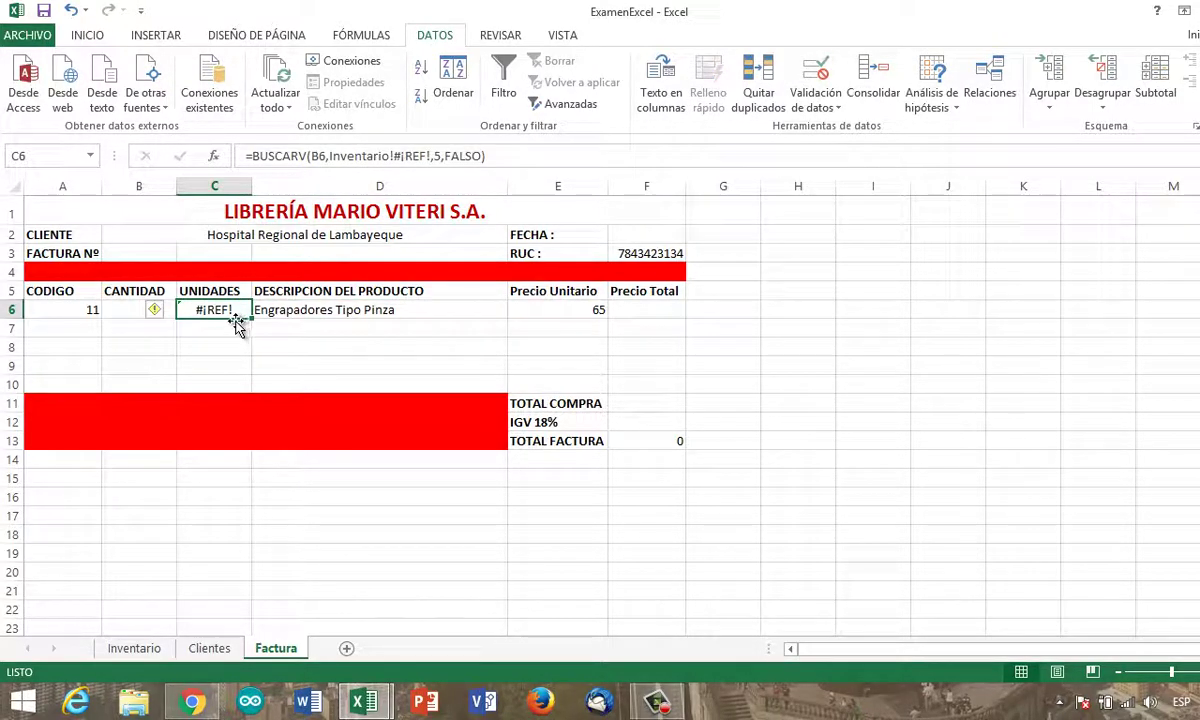
Start =BUSCARV in C6 with product description D6 as the lookup value
{"action": "type", "text": "="}
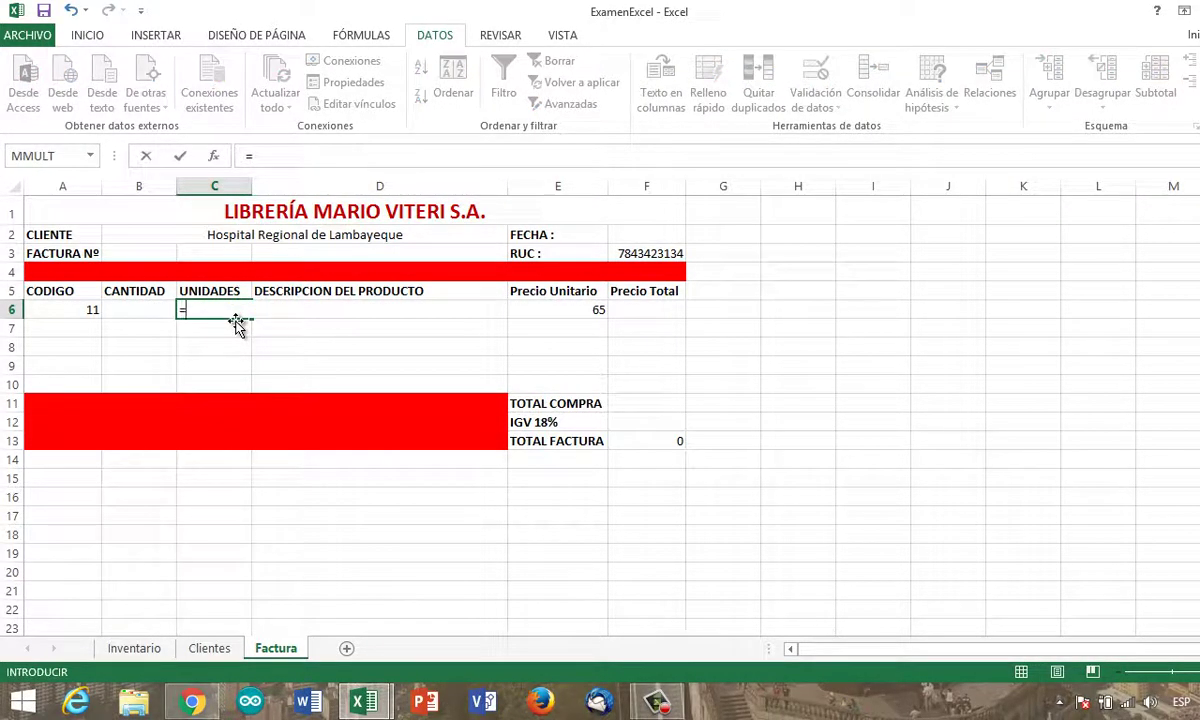
{"action": "type", "text": "BUSCA"}
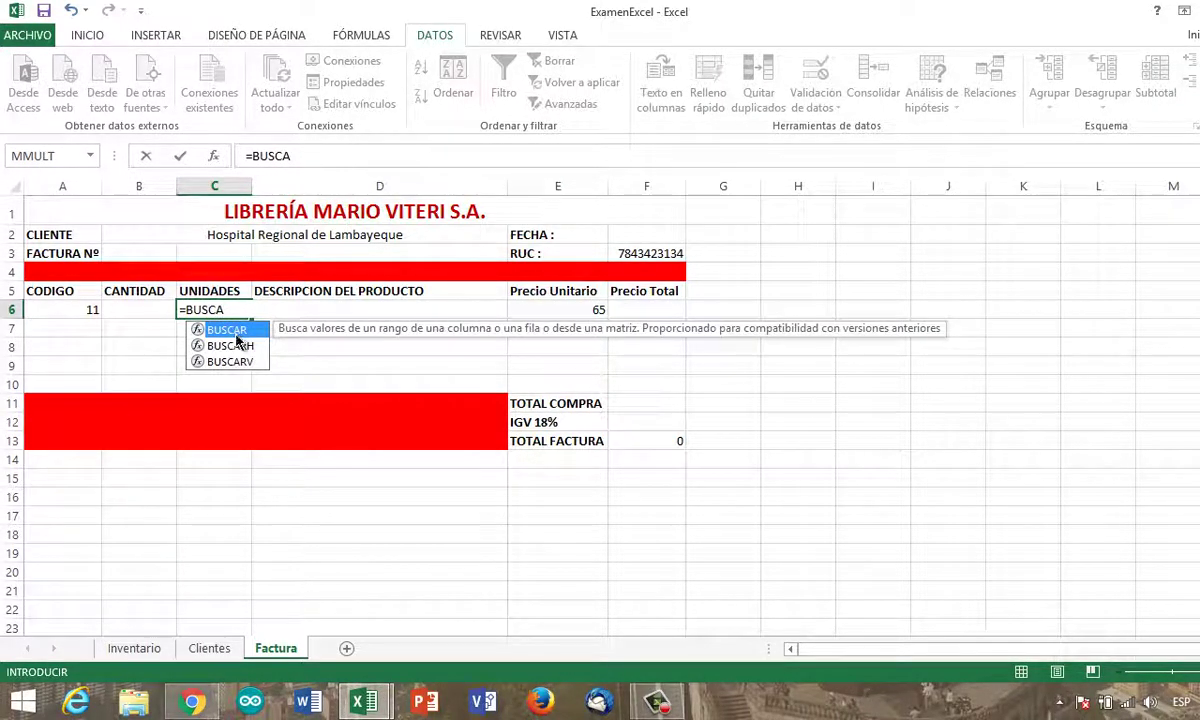
{"action": "left_click", "coordinate": [243, 361]}
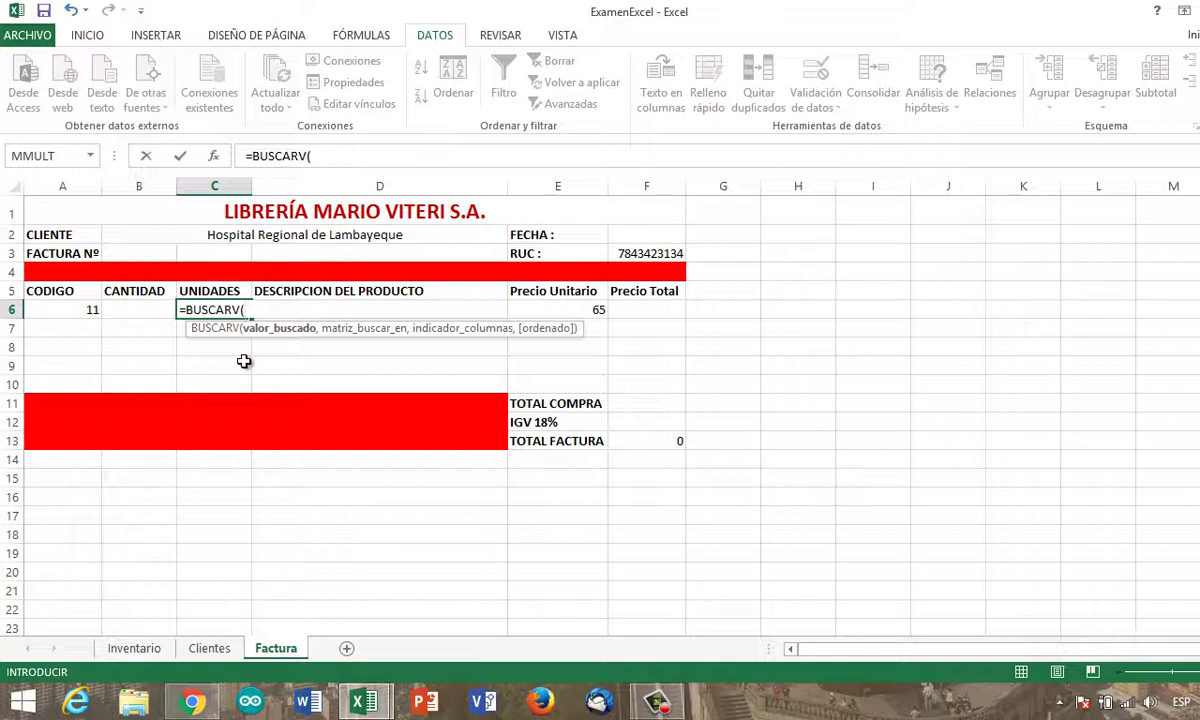
{"action": "left_click", "coordinate": [420, 295]}
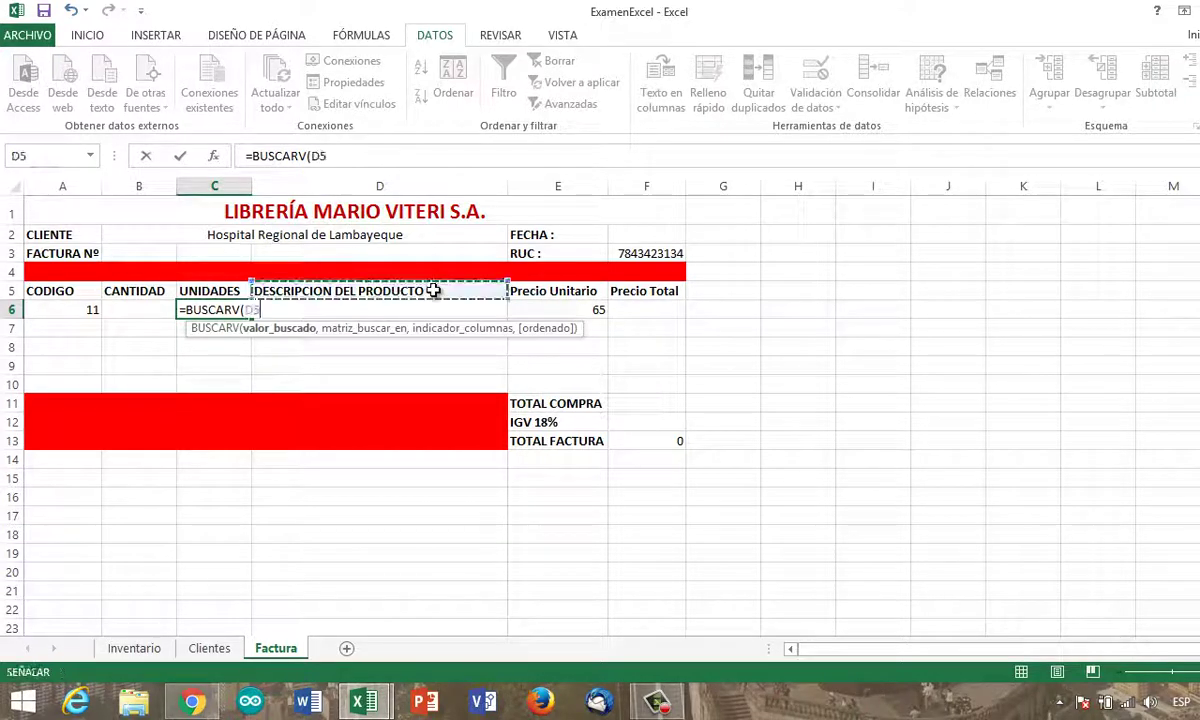
{"action": "key", "text": "F2"}
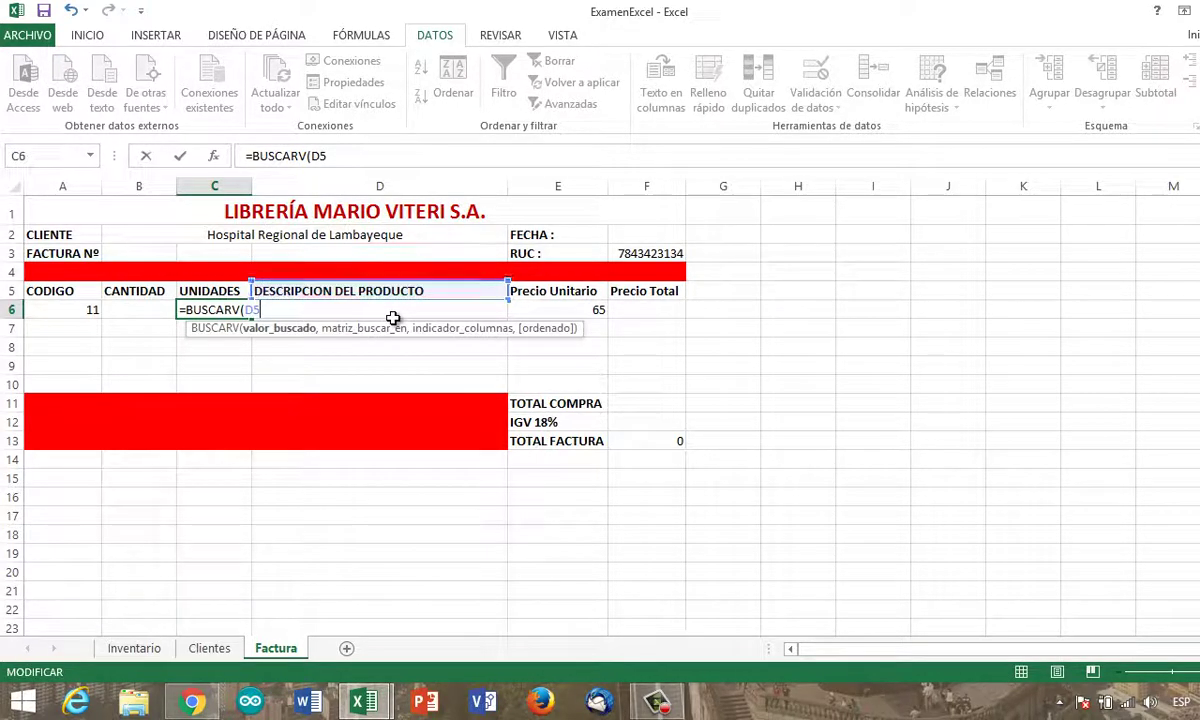
{"action": "left_click", "coordinate": [394, 316]}
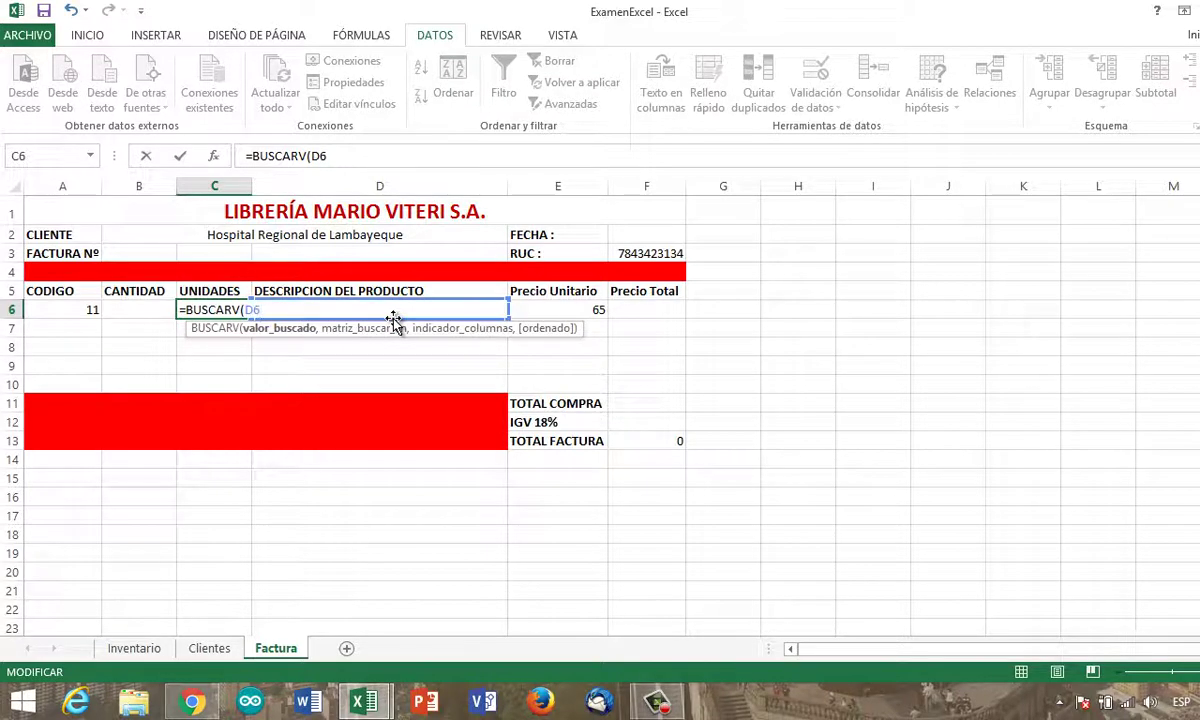
{"action": "type", "text": ","}
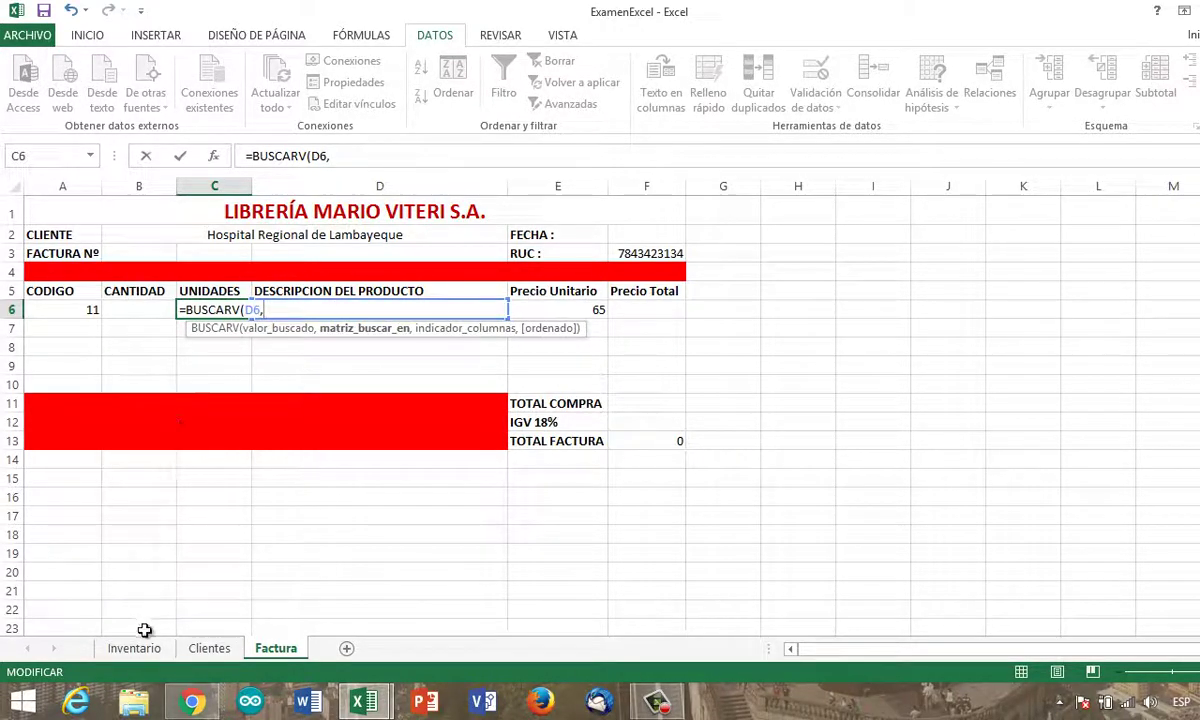
Finish C6 with Inventario!A1:F12, column 4, FALSO, showing Unidades
{"action": "left_click", "coordinate": [134, 648]}
{"action": "left_click", "coordinate": [113, 207]}
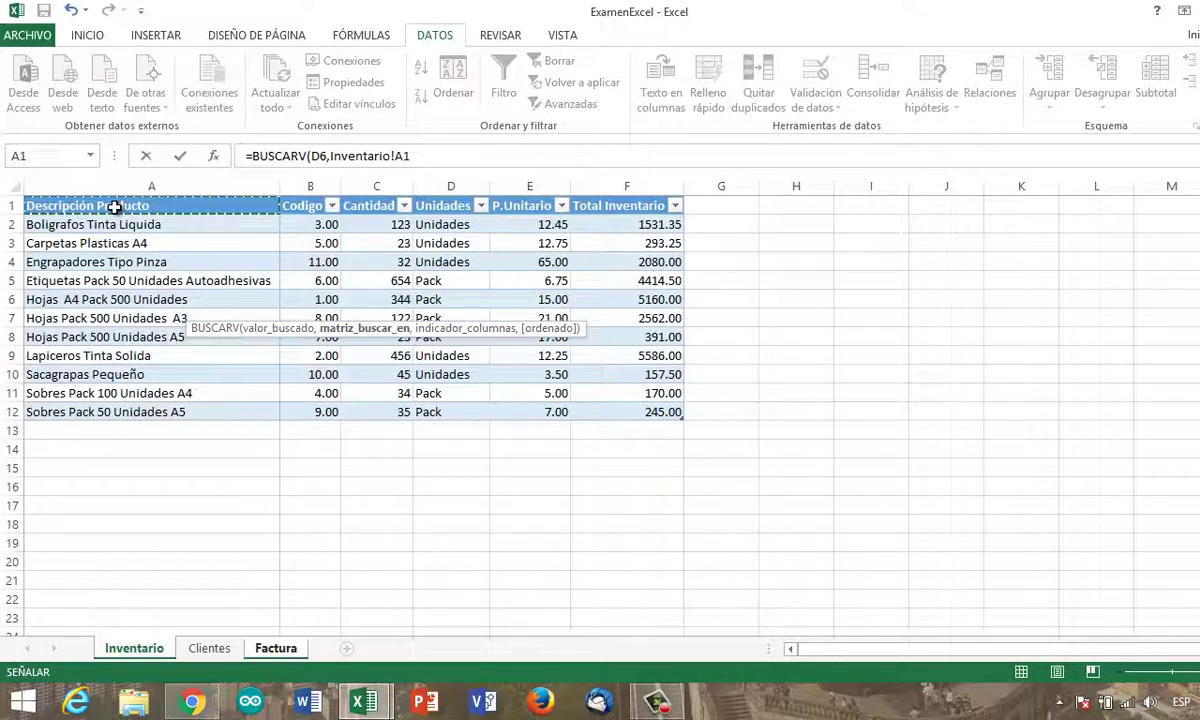
{"action": "left_click_drag", "start_coordinate": [115, 207], "coordinate": [629, 418]}
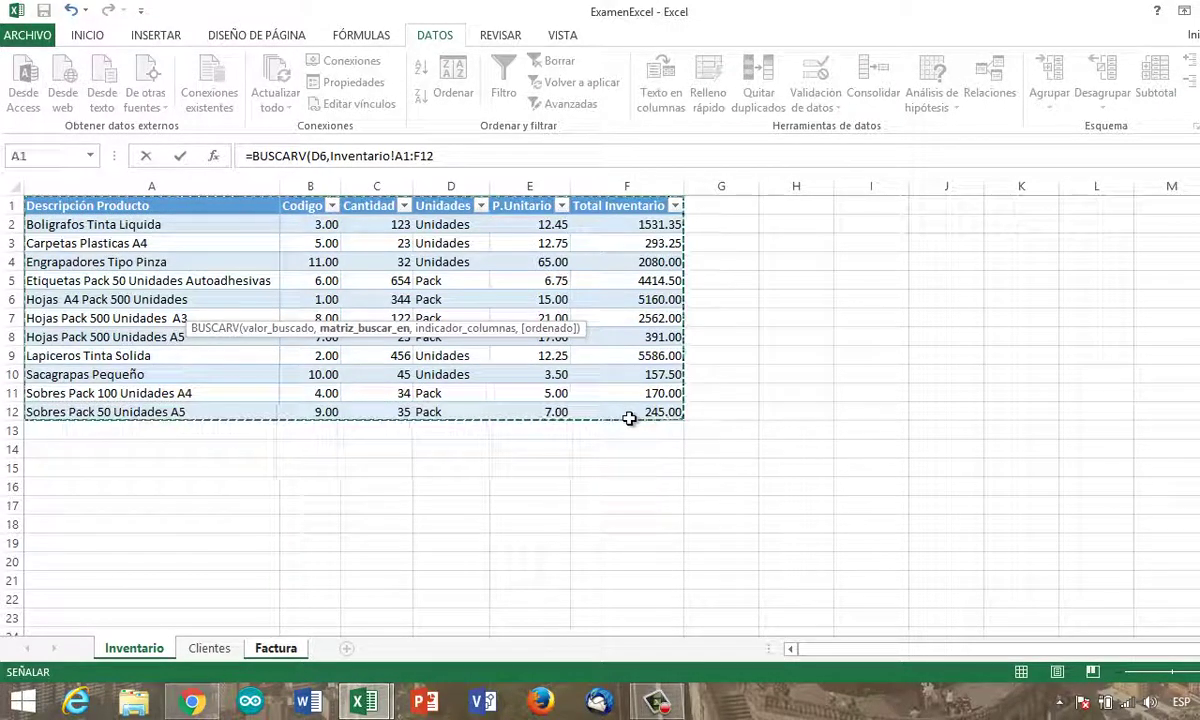
{"action": "type", "text": ",4"}
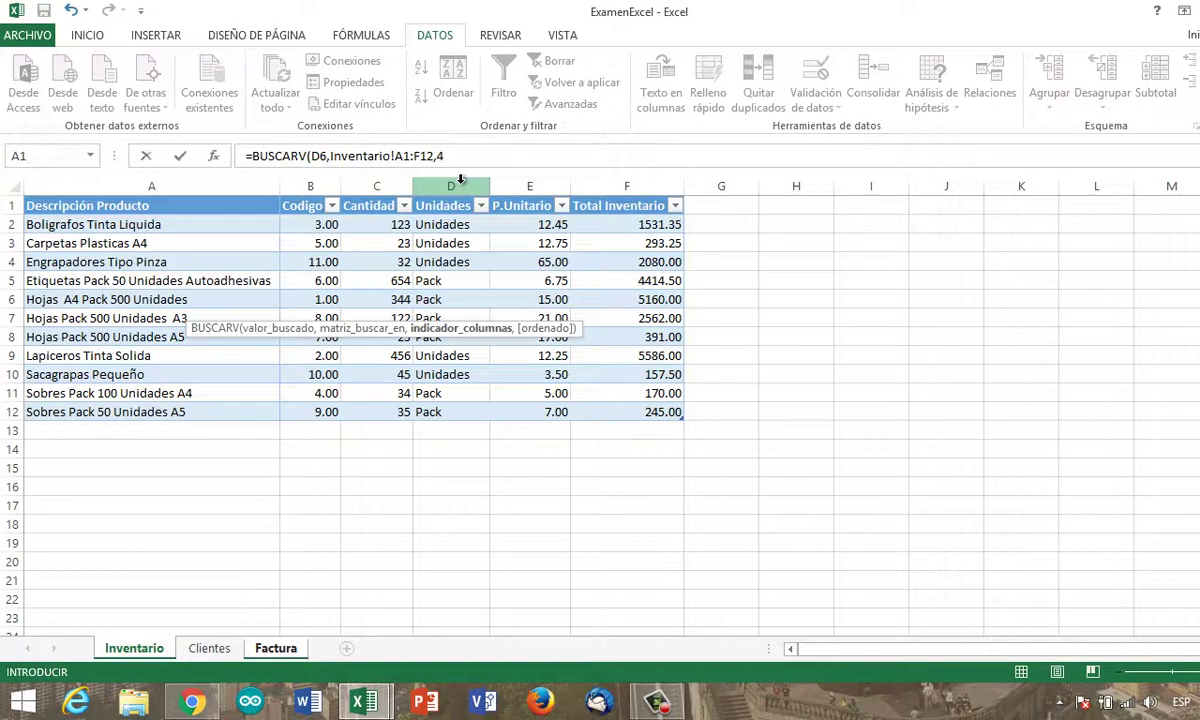
{"action": "type", "text": ",fals"}
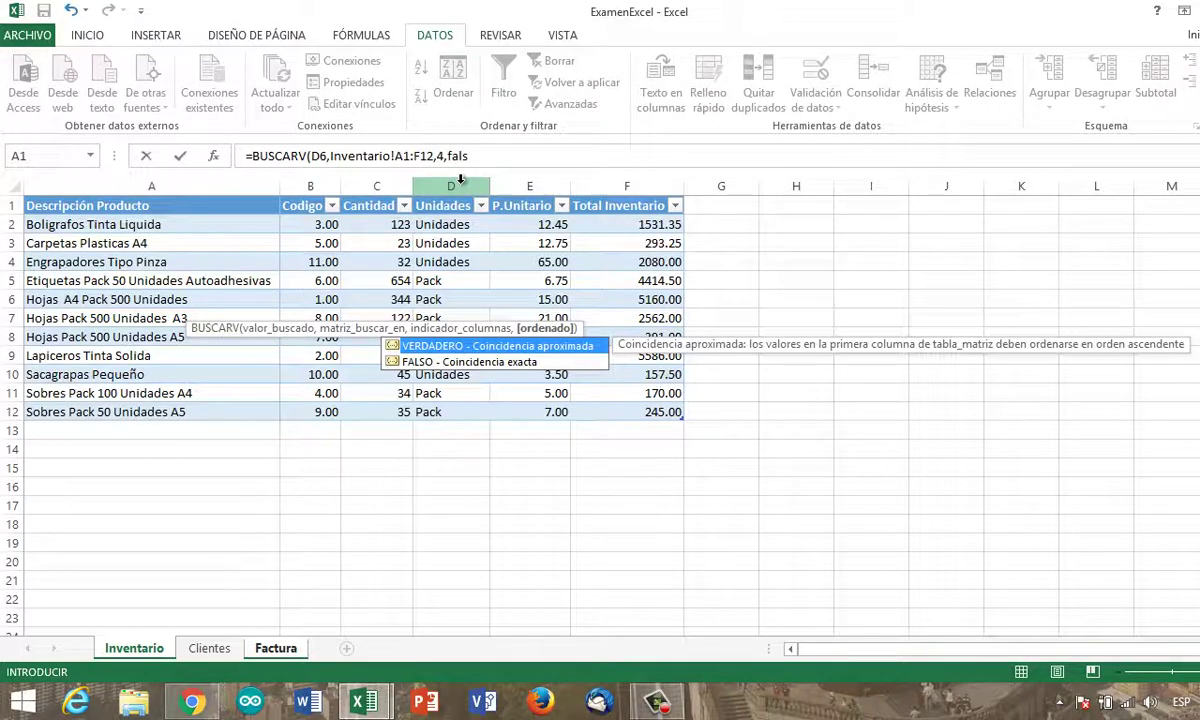
{"action": "type", "text": ")"}
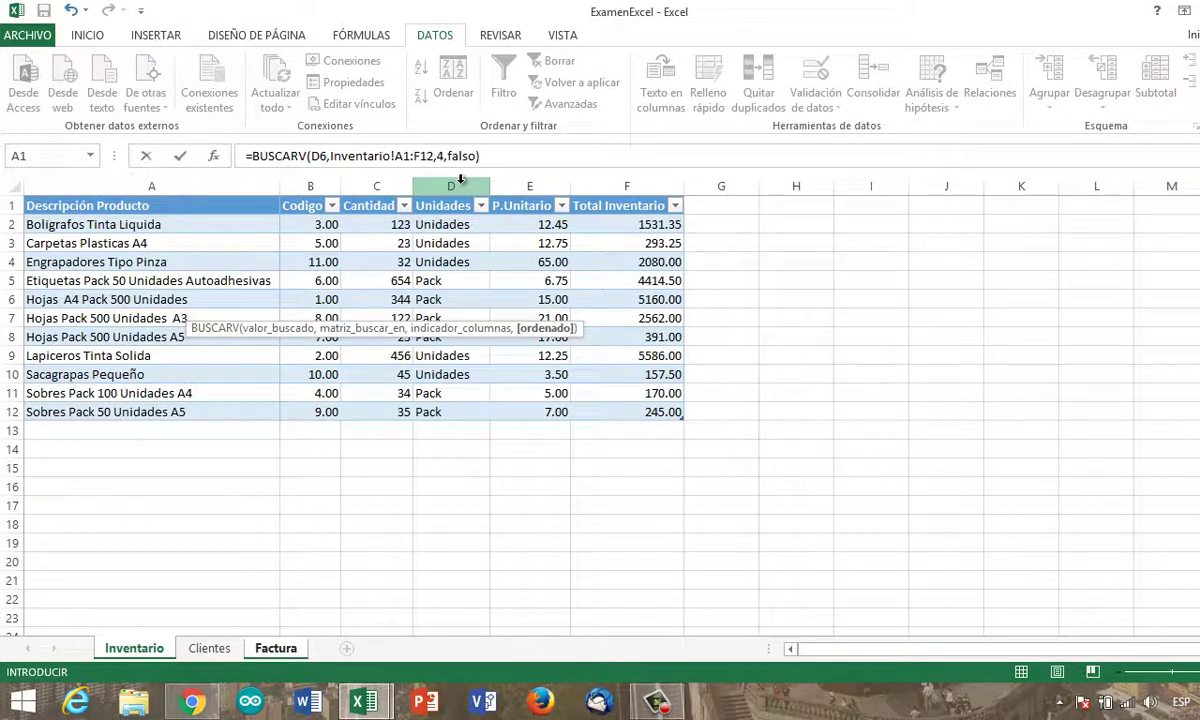
{"action": "key", "text": "Return"}
{"action": "key", "text": "Left"}
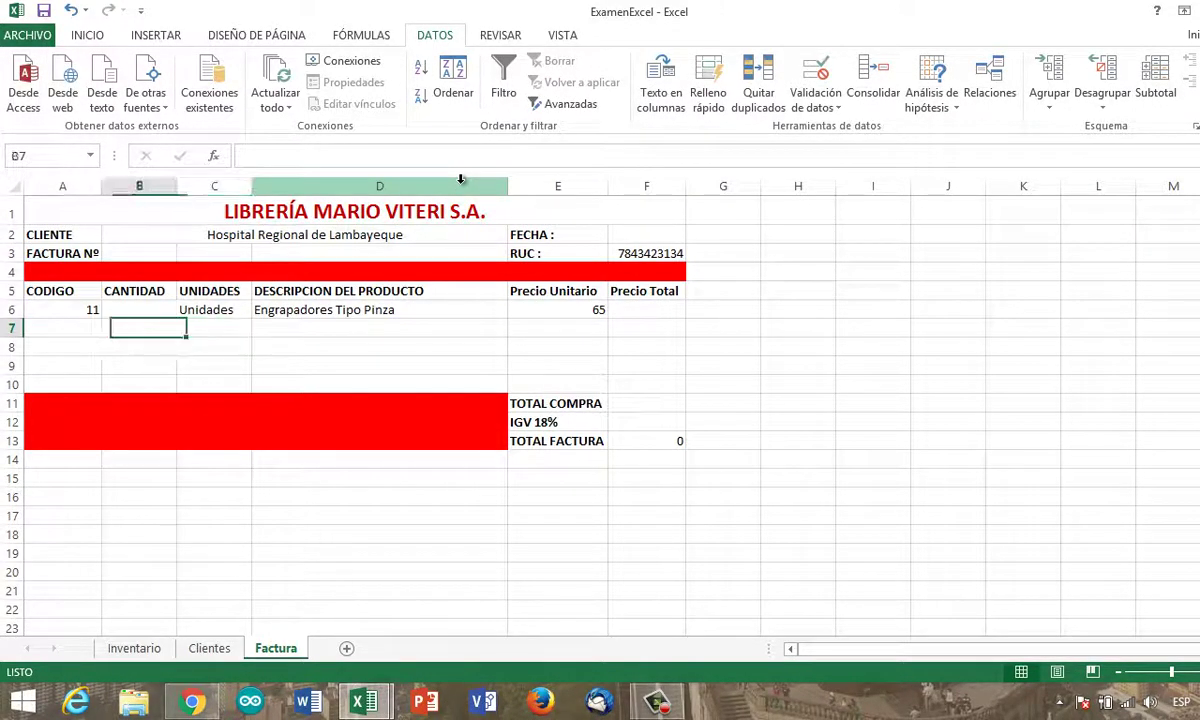
{"action": "key", "text": "Left"}
{"action": "key", "text": "Up"}
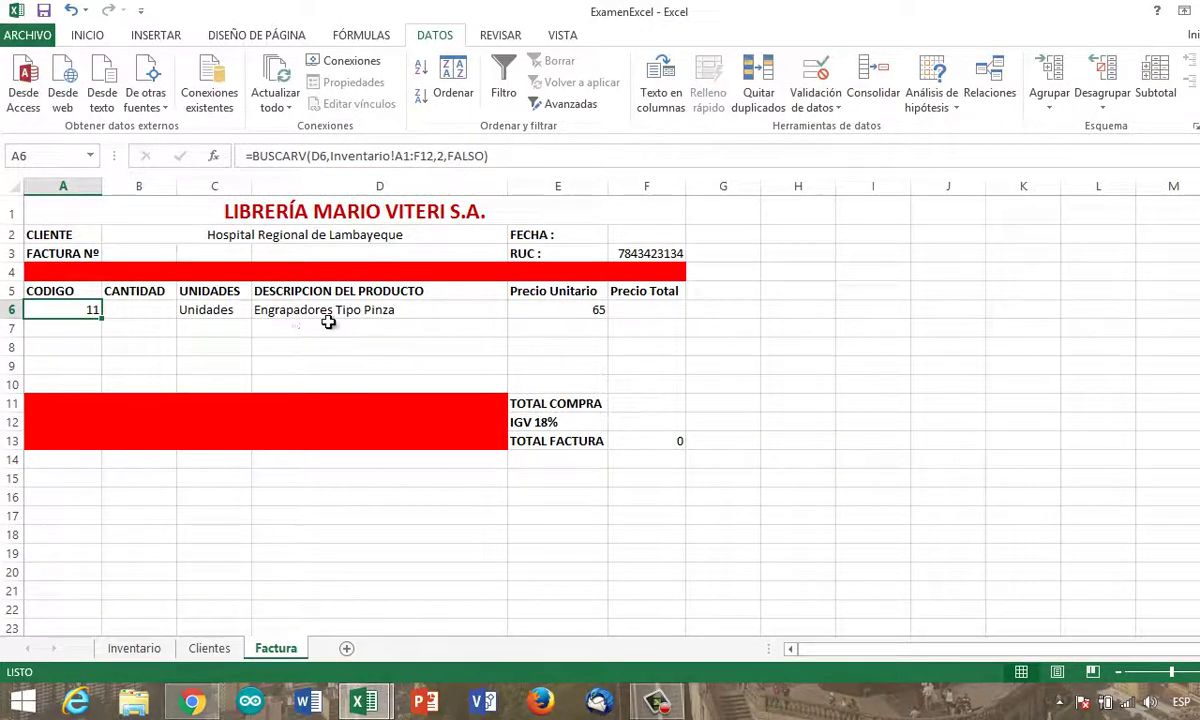
Fill the A6 code and C6 units formulas down to row 10
{"action": "left_click", "coordinate": [365, 308]}
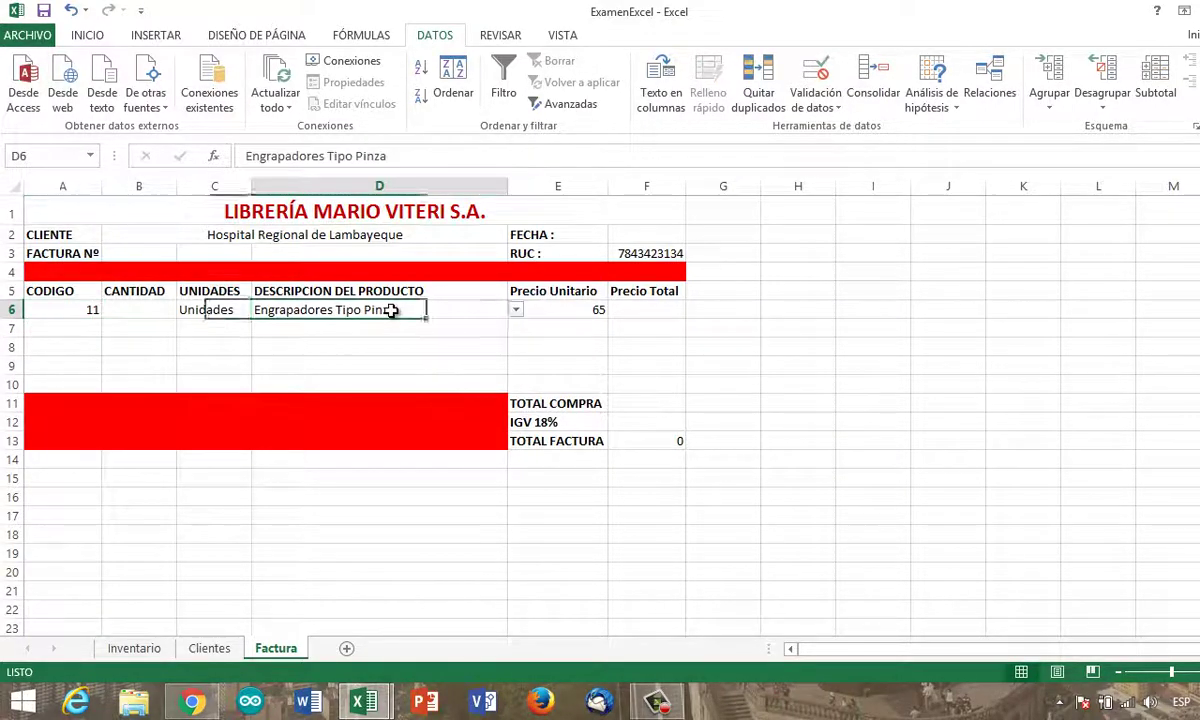
{"action": "left_click", "coordinate": [100, 314]}
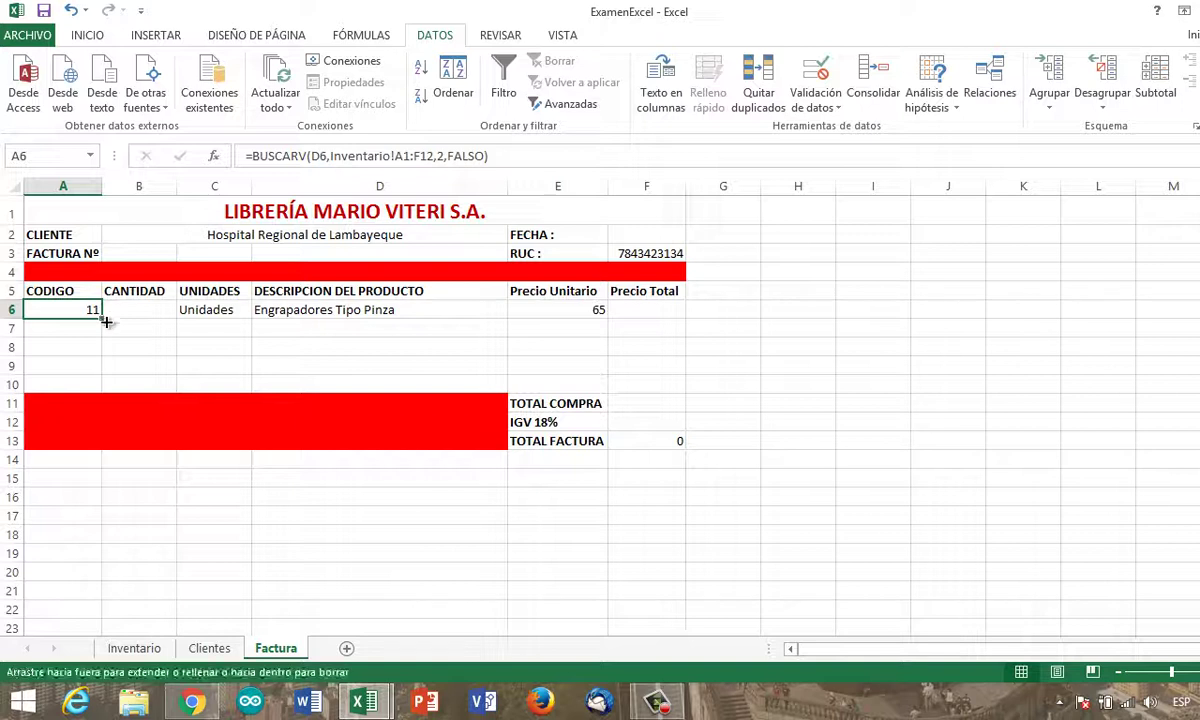
{"action": "left_click_drag", "start_coordinate": [106, 322], "coordinate": [88, 385]}
{"action": "left_click", "coordinate": [170, 363]}
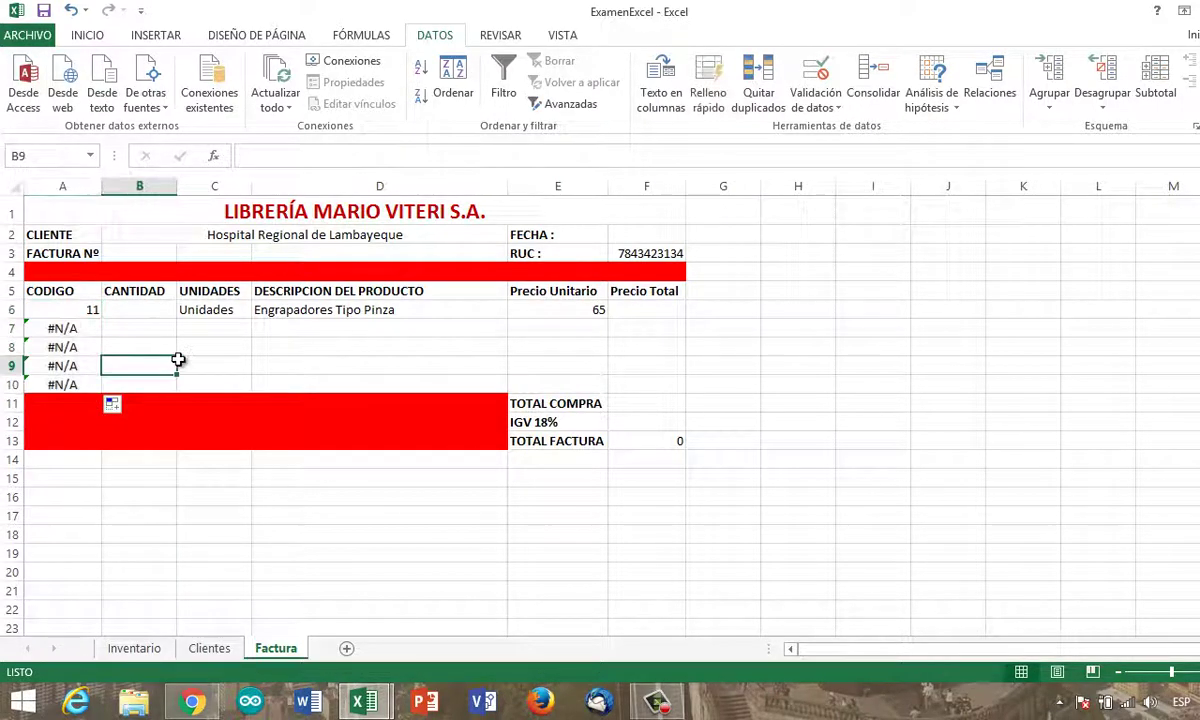
{"action": "left_click", "coordinate": [236, 309]}
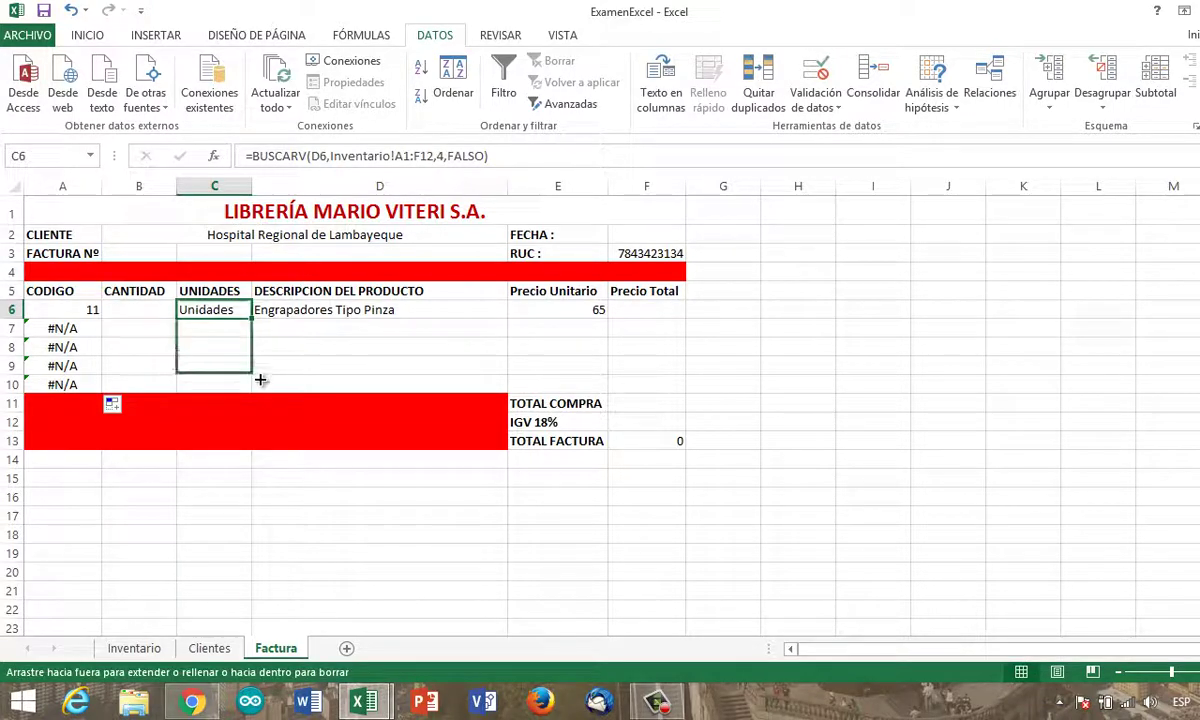
{"action": "left_click_drag", "start_coordinate": [250, 318], "coordinate": [255, 388]}
{"action": "left_click", "coordinate": [335, 365]}
Fill the D6 product and E6 unit price formula down to row 10
{"action": "left_click", "coordinate": [414, 316]}
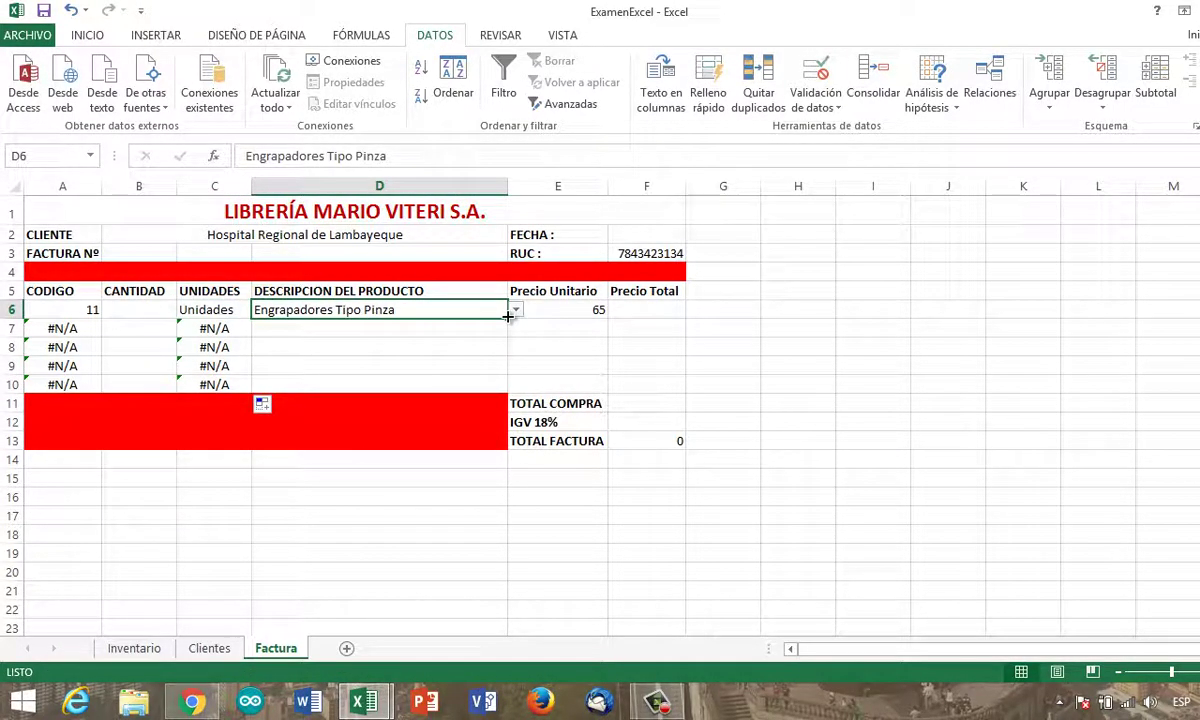
{"action": "left_click_drag", "start_coordinate": [507, 315], "coordinate": [486, 384]}
{"action": "left_click", "coordinate": [479, 351]}
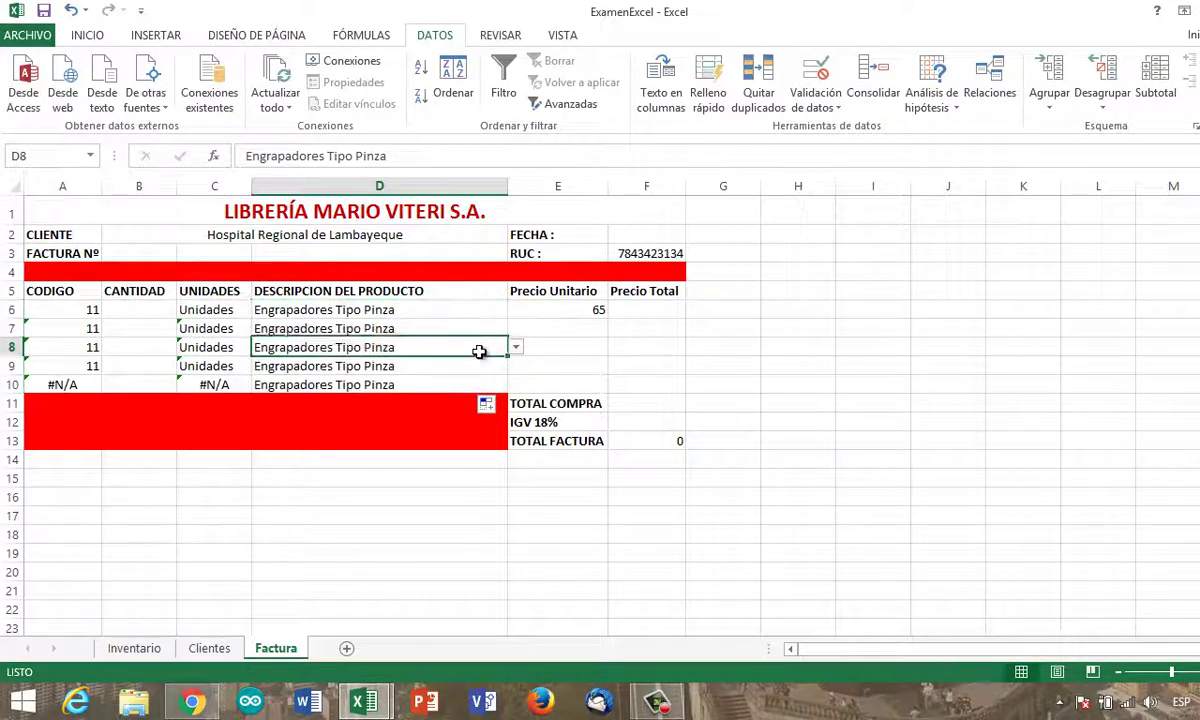
{"action": "left_click", "coordinate": [473, 326]}
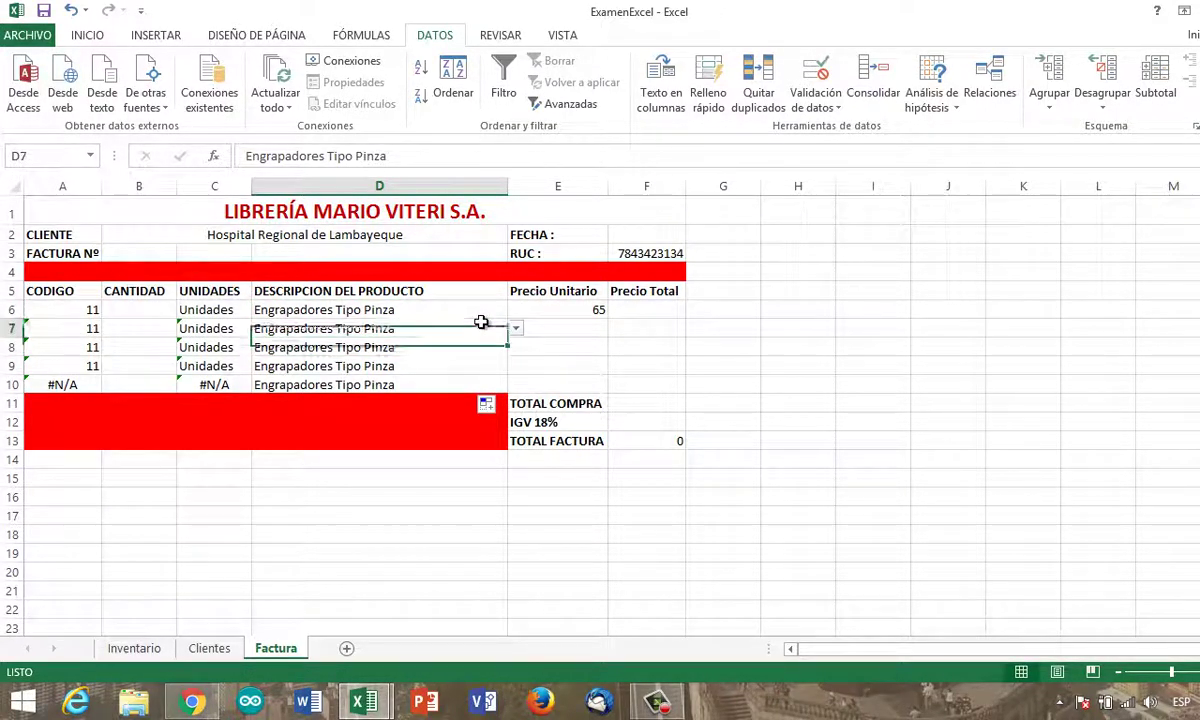
{"action": "left_click", "coordinate": [550, 316]}
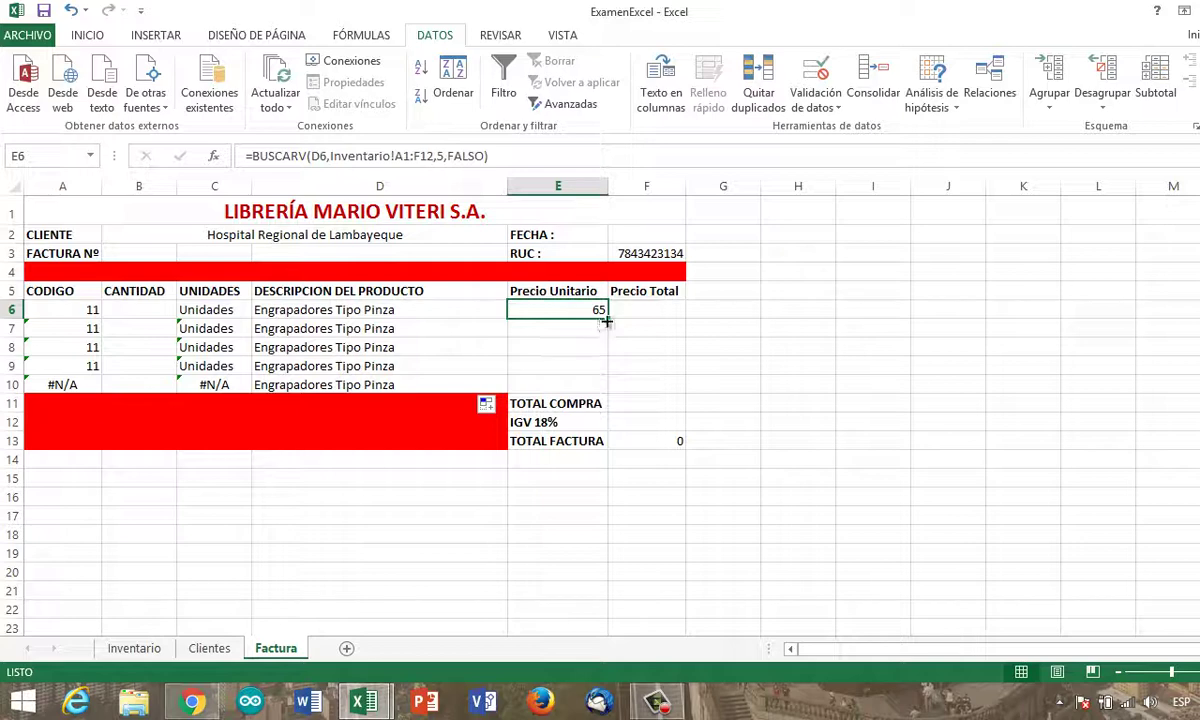
{"action": "left_click_drag", "start_coordinate": [606, 318], "coordinate": [597, 390]}
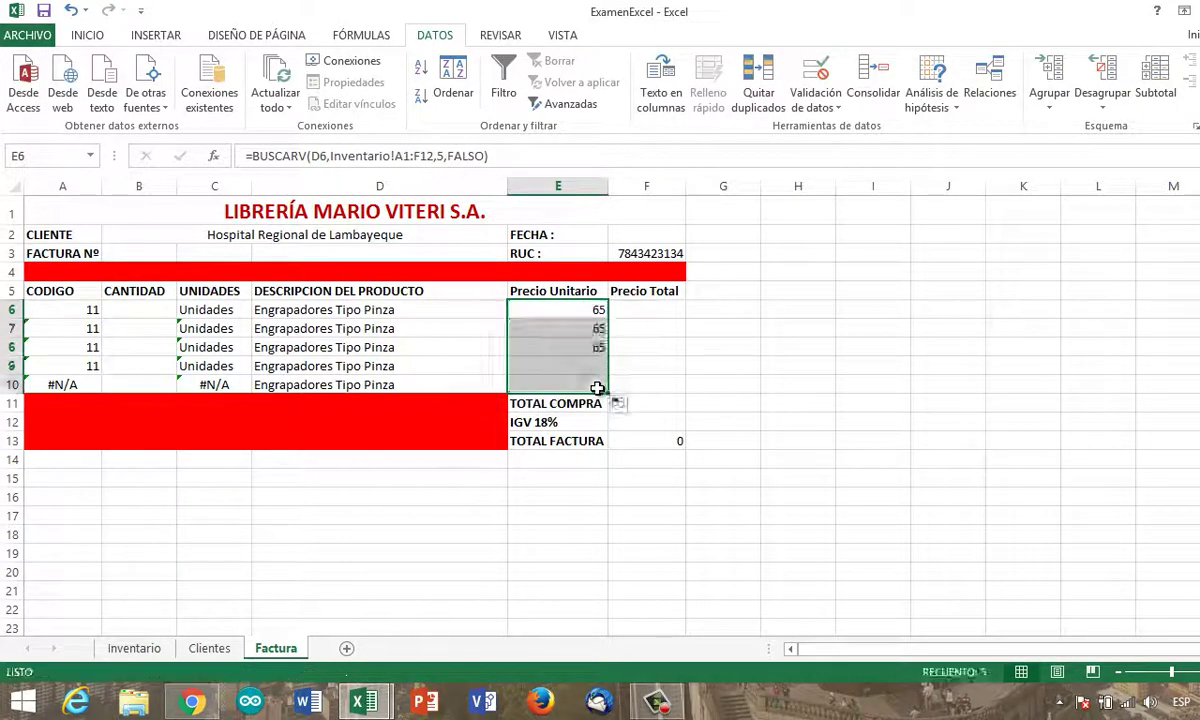
{"action": "left_click", "coordinate": [477, 328]}
Choose Hojas Pack 500 Unidades A5 for row 7 and Sacagrapas Pequeño for row 8
{"action": "left_click", "coordinate": [480, 314]}
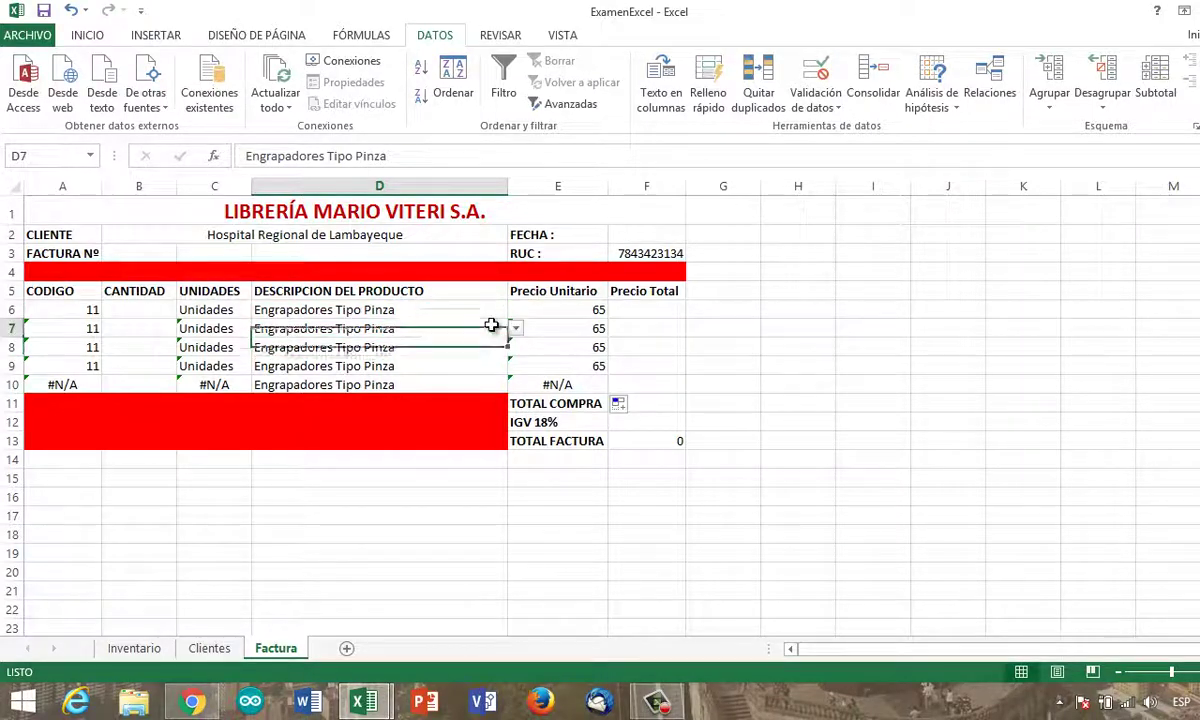
{"action": "left_click", "coordinate": [500, 332]}
{"action": "left_click", "coordinate": [515, 329]}
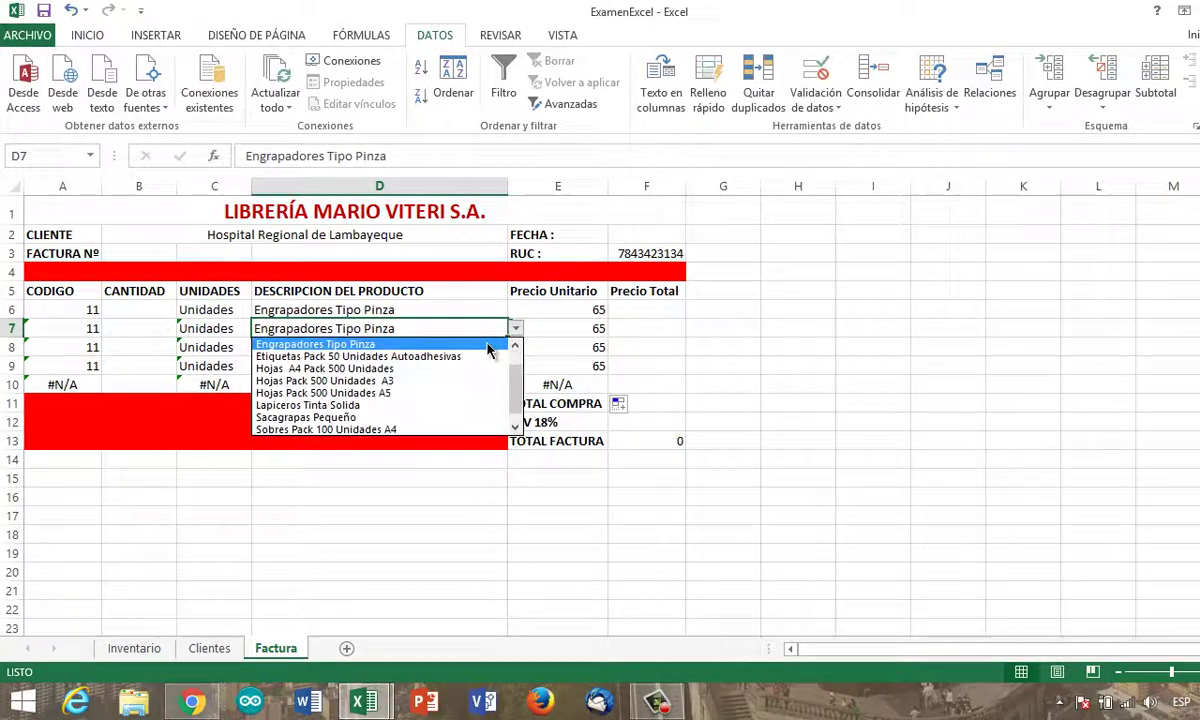
{"action": "left_click", "coordinate": [441, 394]}
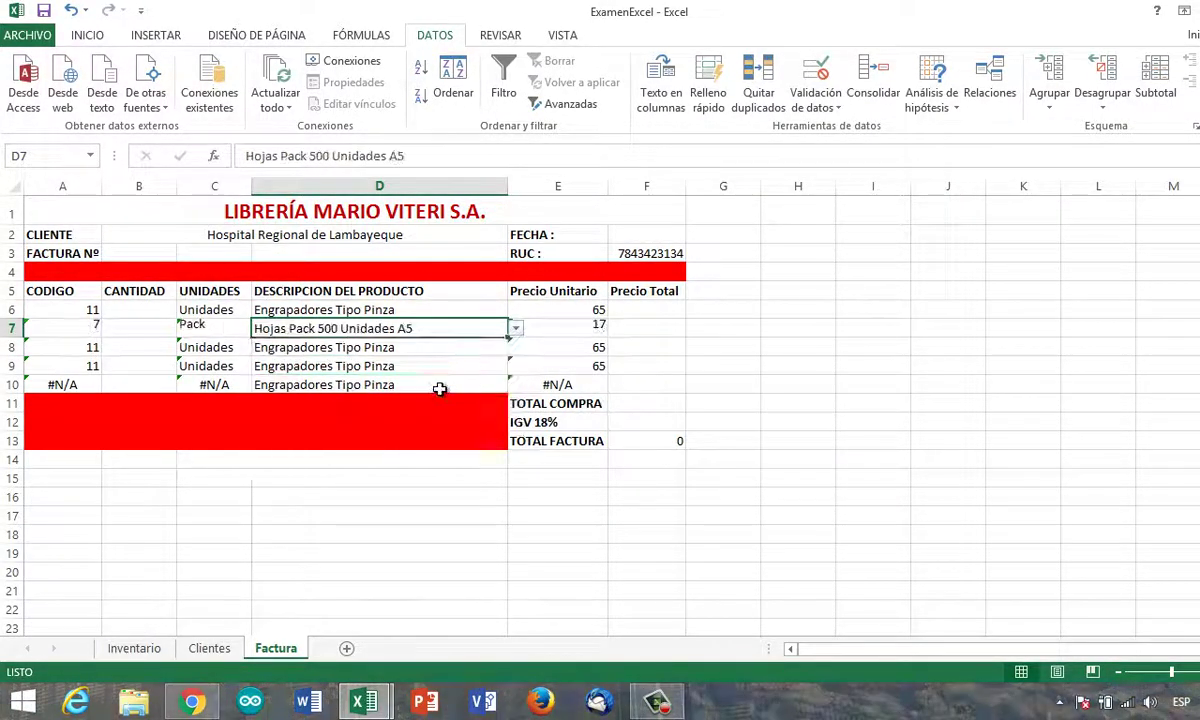
{"action": "left_click", "coordinate": [430, 362]}
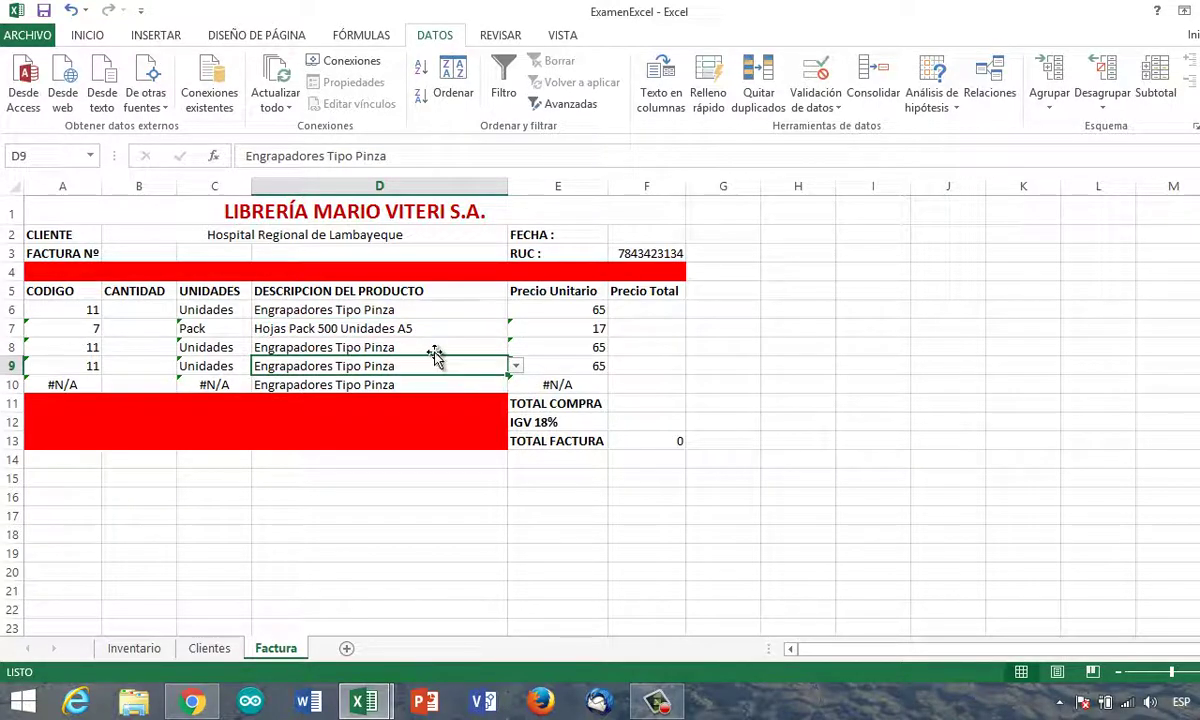
{"action": "left_click", "coordinate": [450, 350]}
{"action": "left_click", "coordinate": [515, 349]}
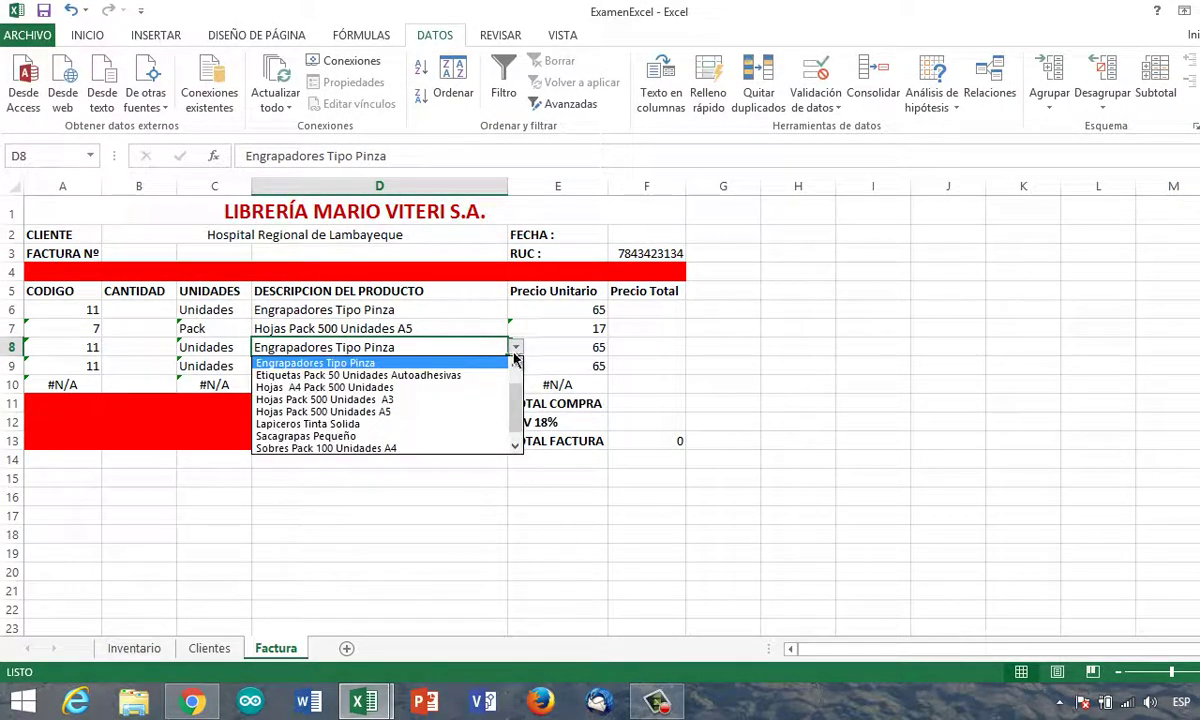
{"action": "left_click", "coordinate": [410, 437]}
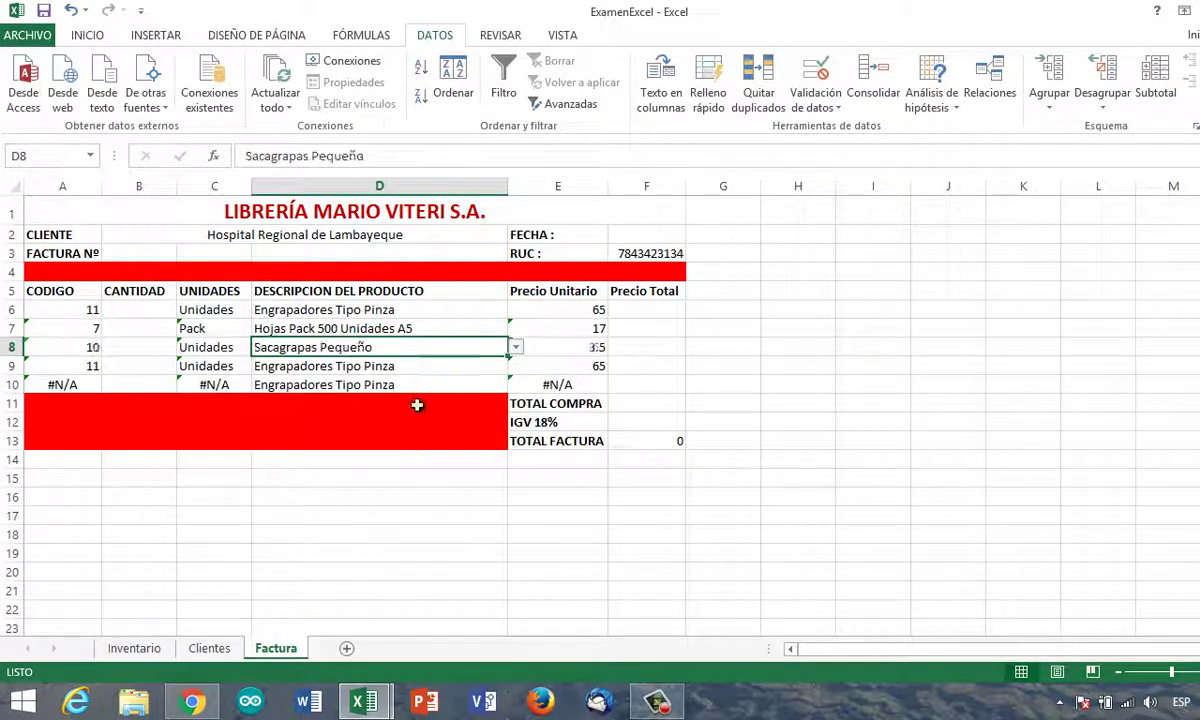
Choose Etiquetas Pack 50 Unidades Autoadhesivas for row 9 and Lapiceros Tinta Solida for row 10
{"action": "left_click", "coordinate": [420, 368]}
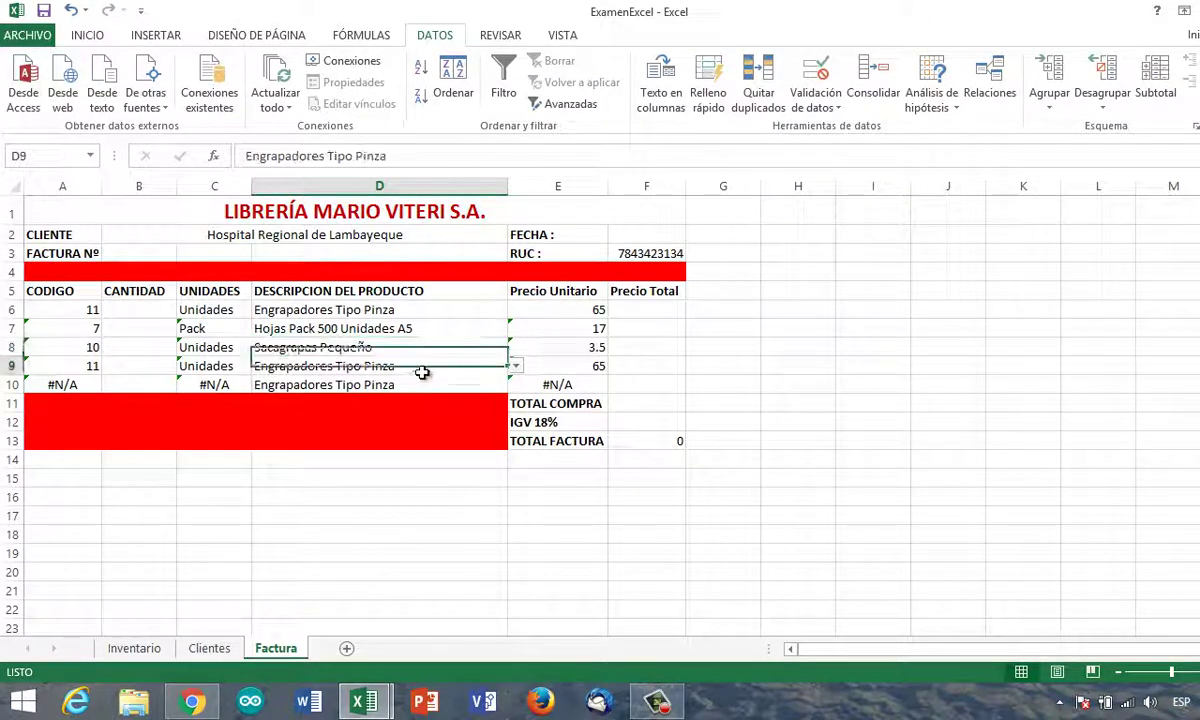
{"action": "left_click", "coordinate": [514, 367]}
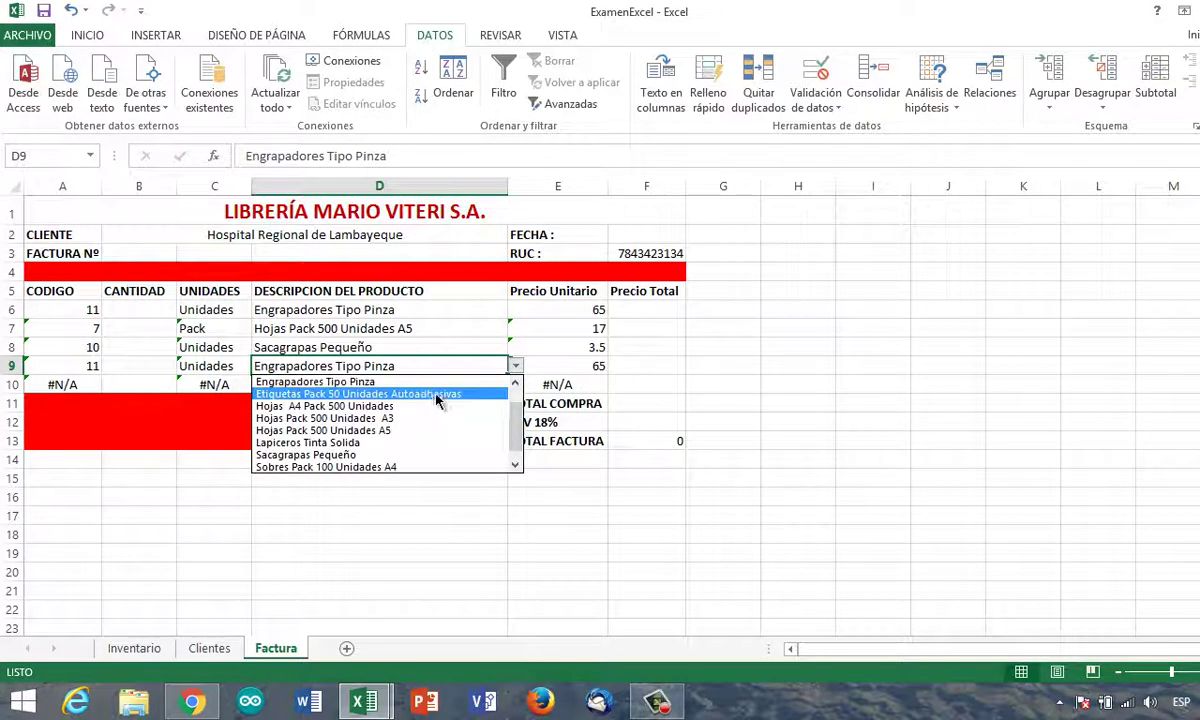
{"action": "left_click", "coordinate": [428, 393]}
{"action": "left_click", "coordinate": [478, 388]}
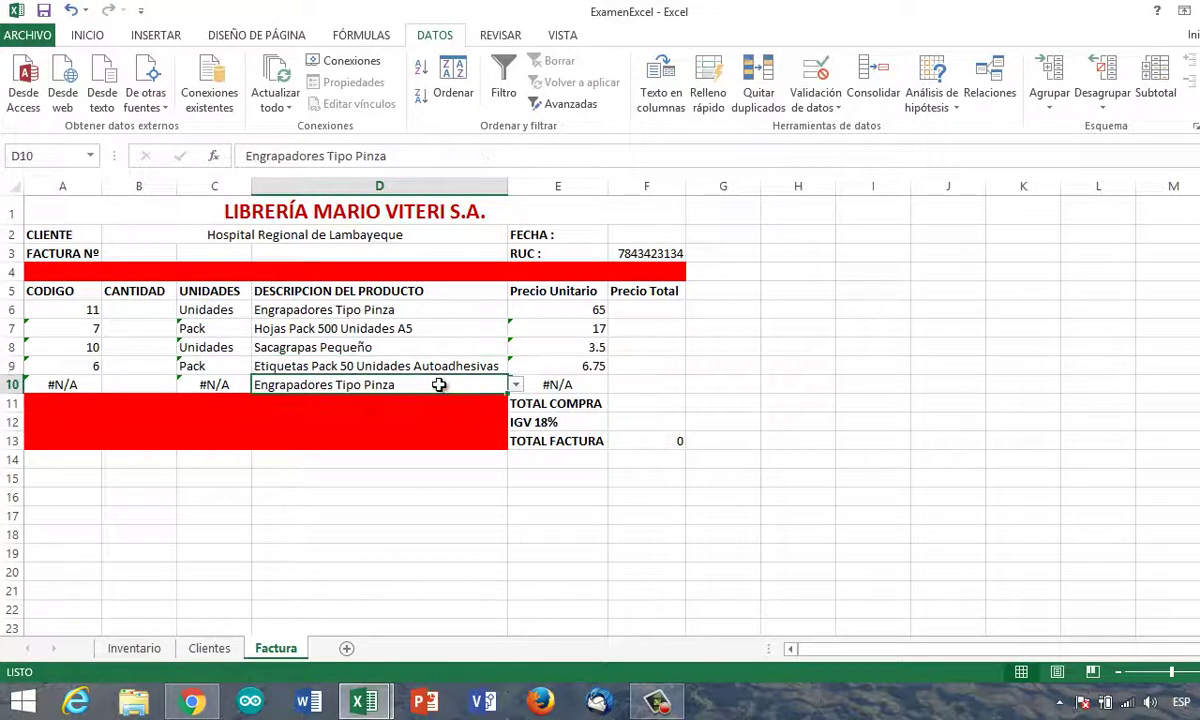
{"action": "left_click", "coordinate": [516, 388]}
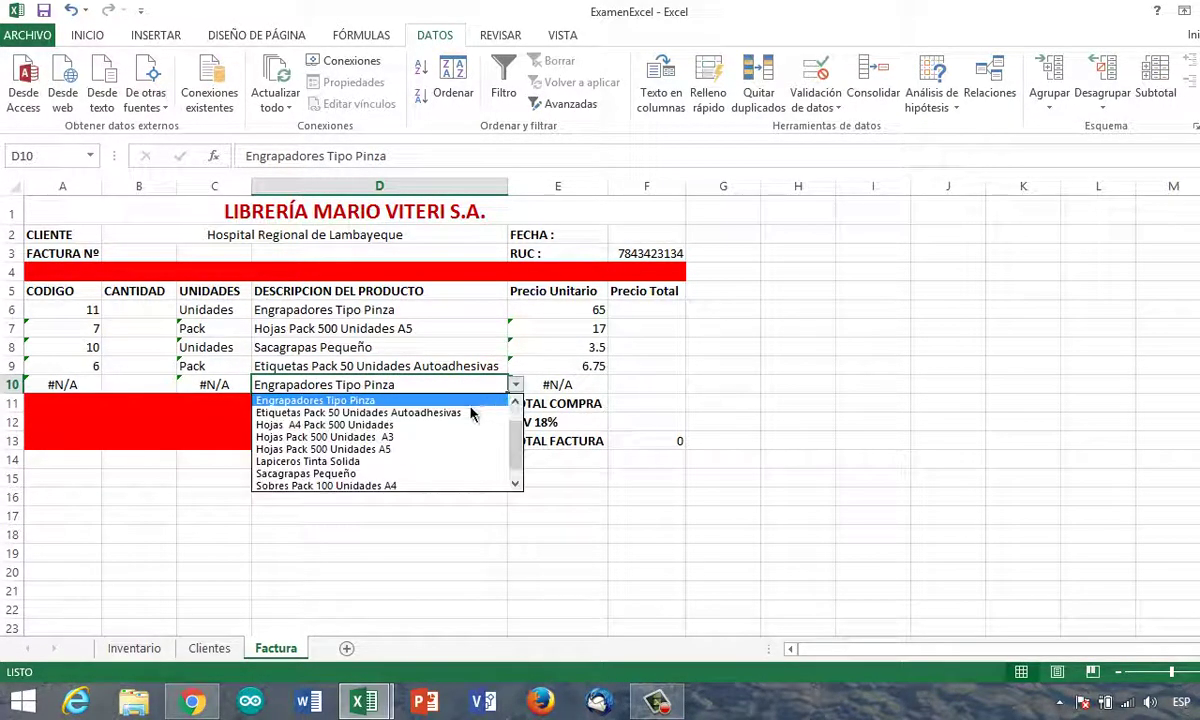
{"action": "left_click", "coordinate": [384, 451]}
{"action": "left_click", "coordinate": [393, 364]}
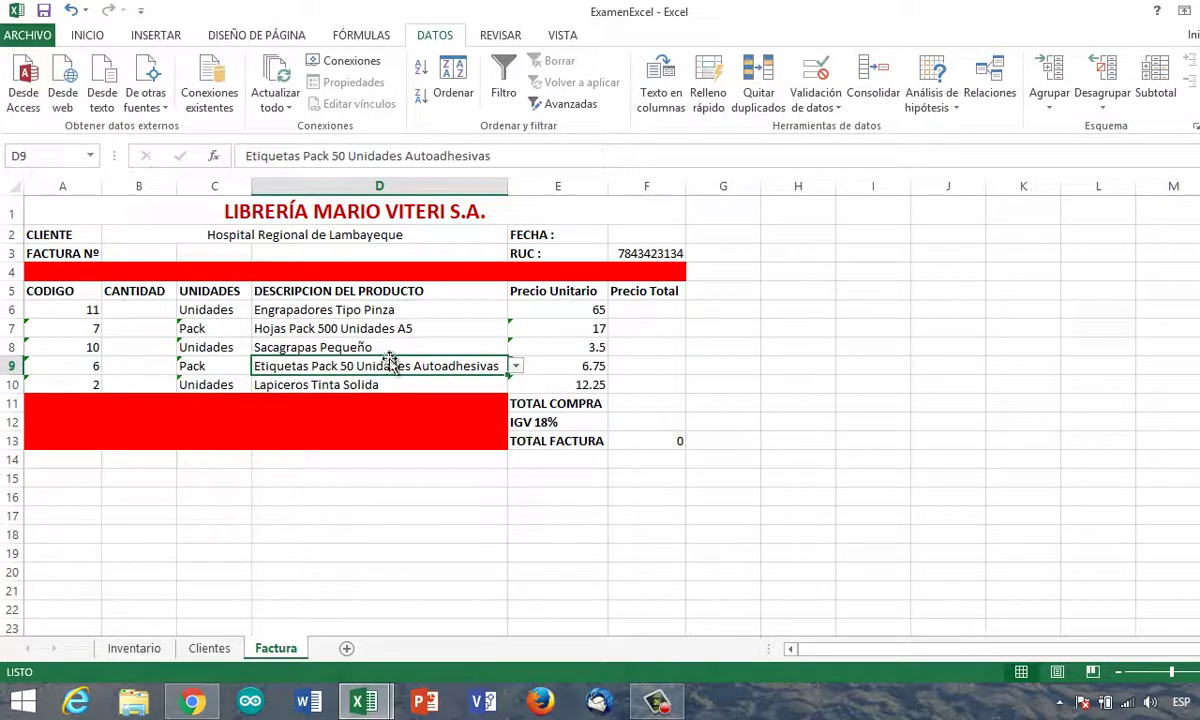
Enter =+E6*B6 in Precio Total F6
{"action": "key", "text": "Up"}
{"action": "key", "text": "Up"}
{"action": "key", "text": "Up"}
{"action": "key", "text": "Left"}
{"action": "key", "text": "Left"}
{"action": "key", "text": "Left"}
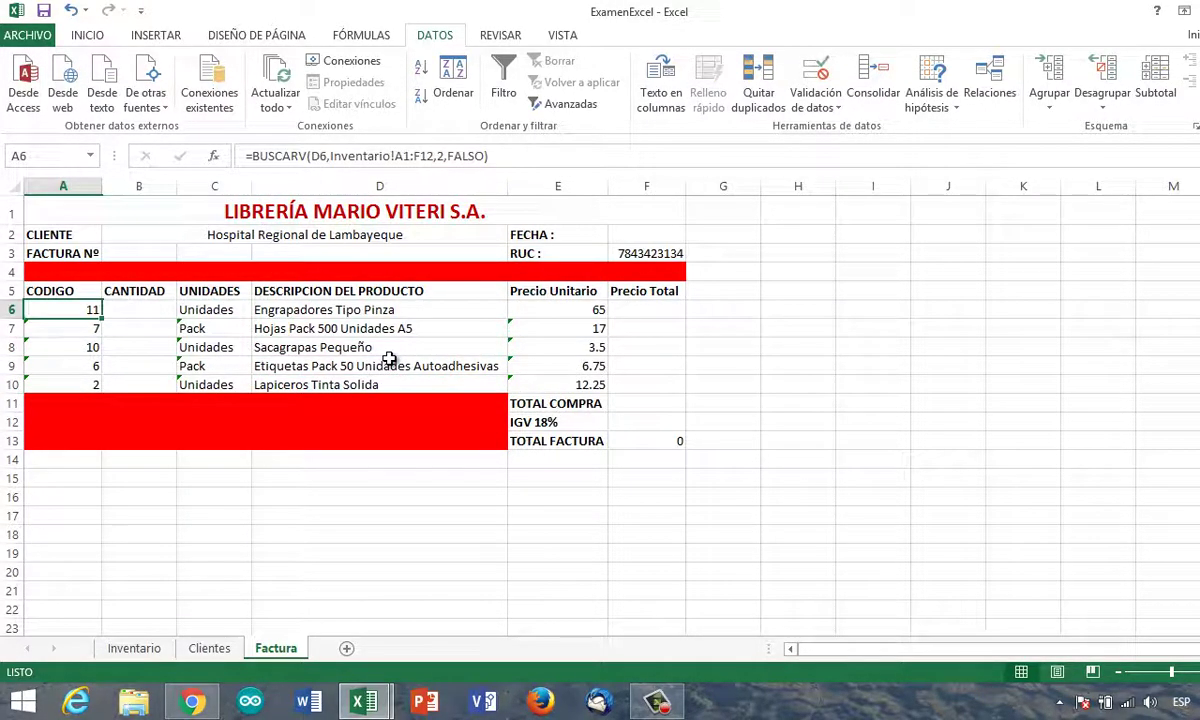
{"action": "key", "text": "Right"}
{"action": "key", "text": "Right"}
{"action": "key", "text": "Right"}
{"action": "key", "text": "Right"}
{"action": "key", "text": "Right"}
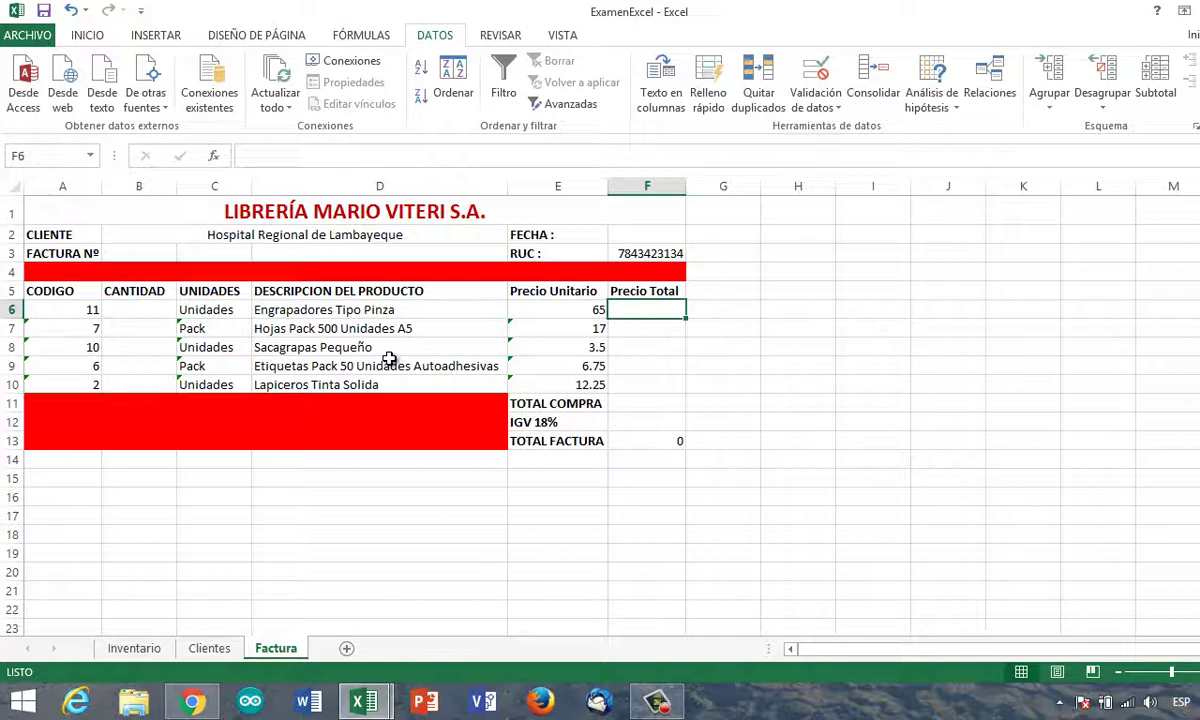
{"action": "type", "text": "+"}
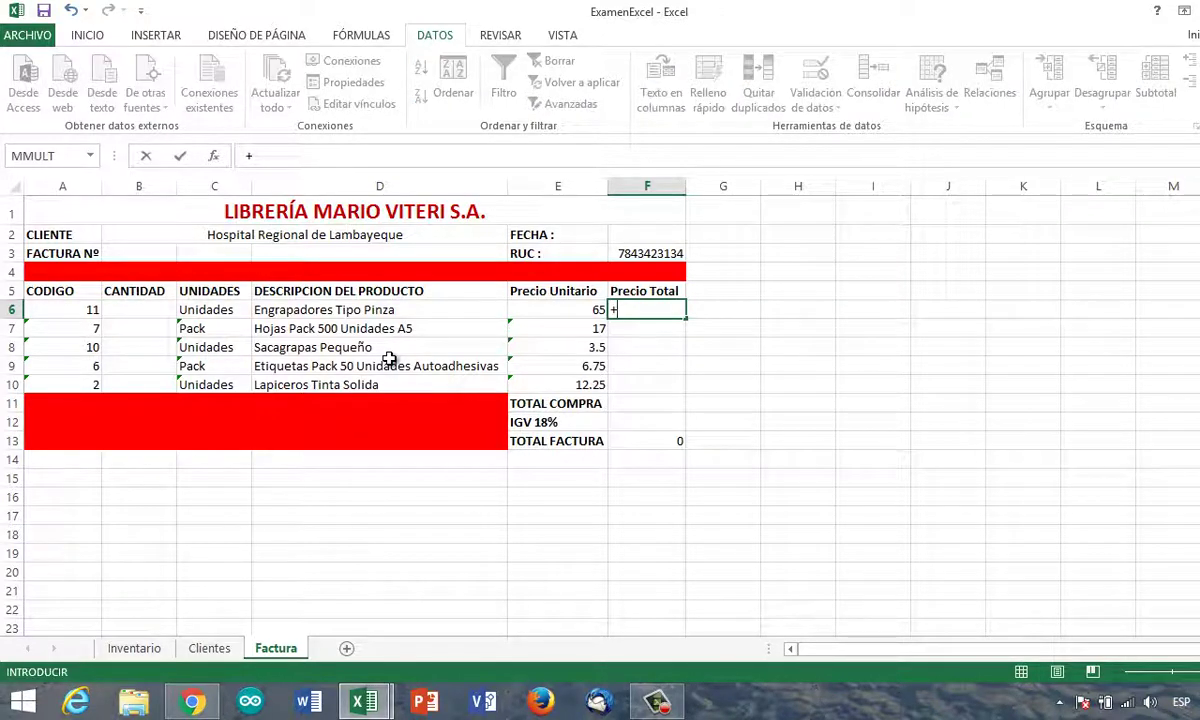
{"action": "key", "text": "Left"}
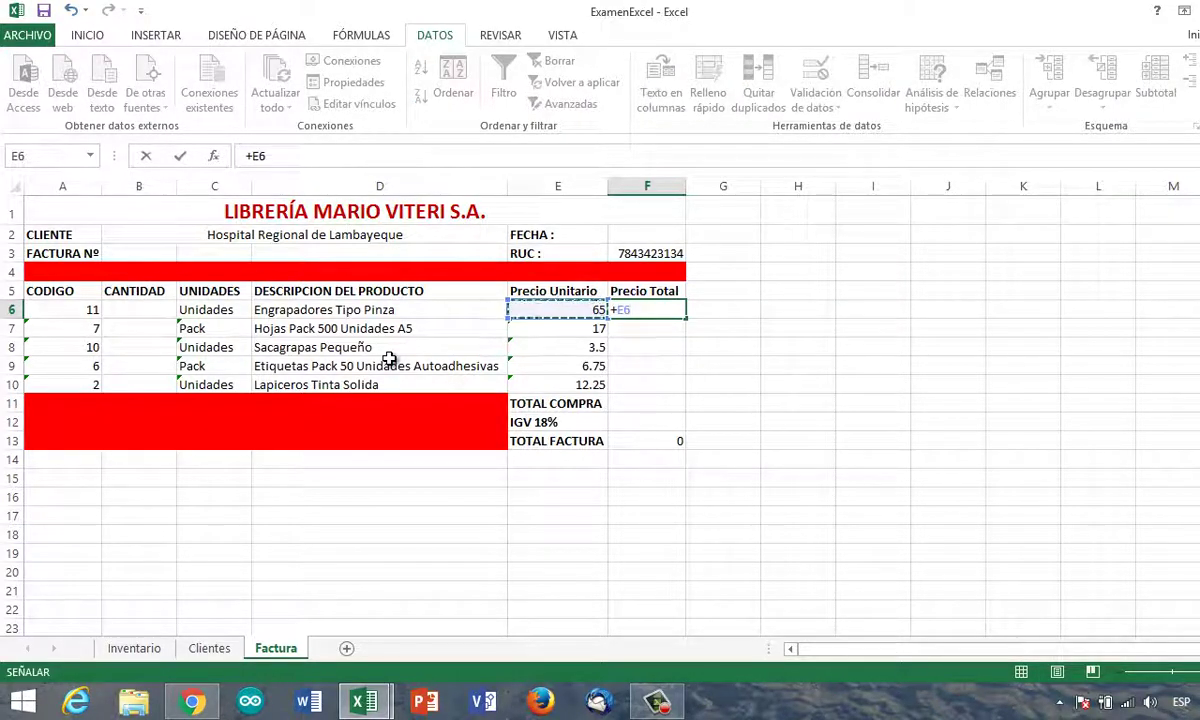
{"action": "type", "text": "*"}
{"action": "key", "text": "Left"}
{"action": "key", "text": "Left"}
{"action": "key", "text": "Left"}
{"action": "key", "text": "Left"}
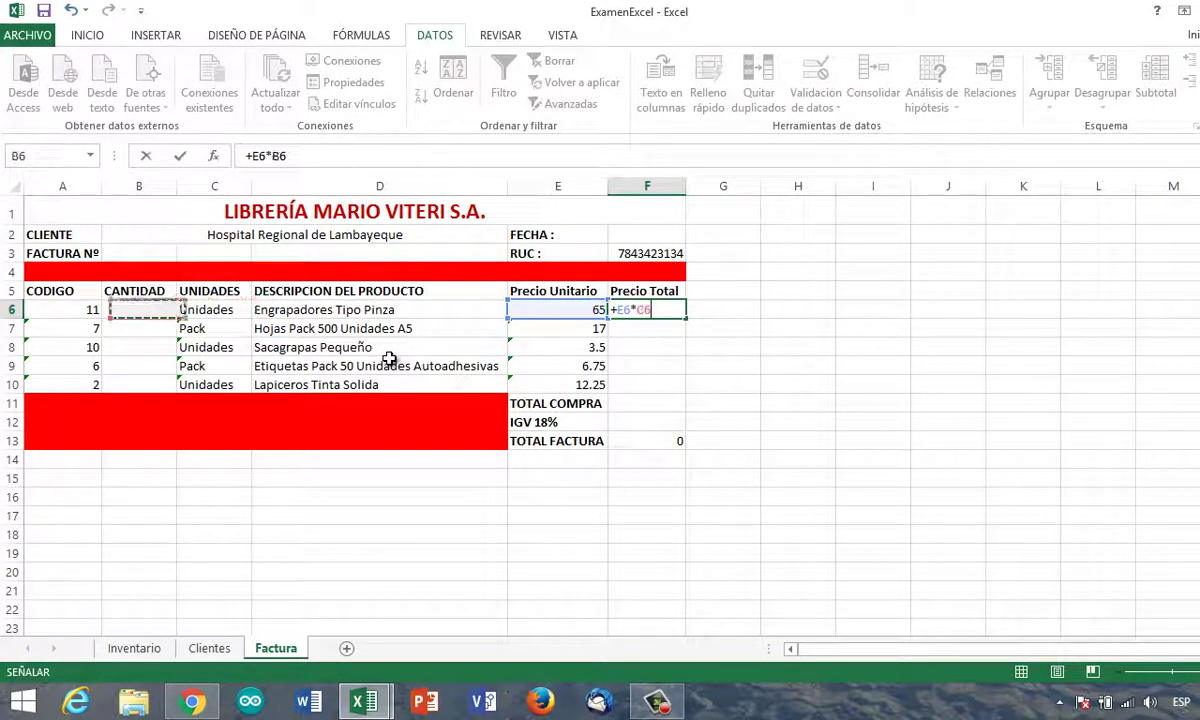
{"action": "key", "text": "Return"}
Enter quantity 4 in CANTIDAD cells B6 through B10
{"action": "key", "text": "Up"}
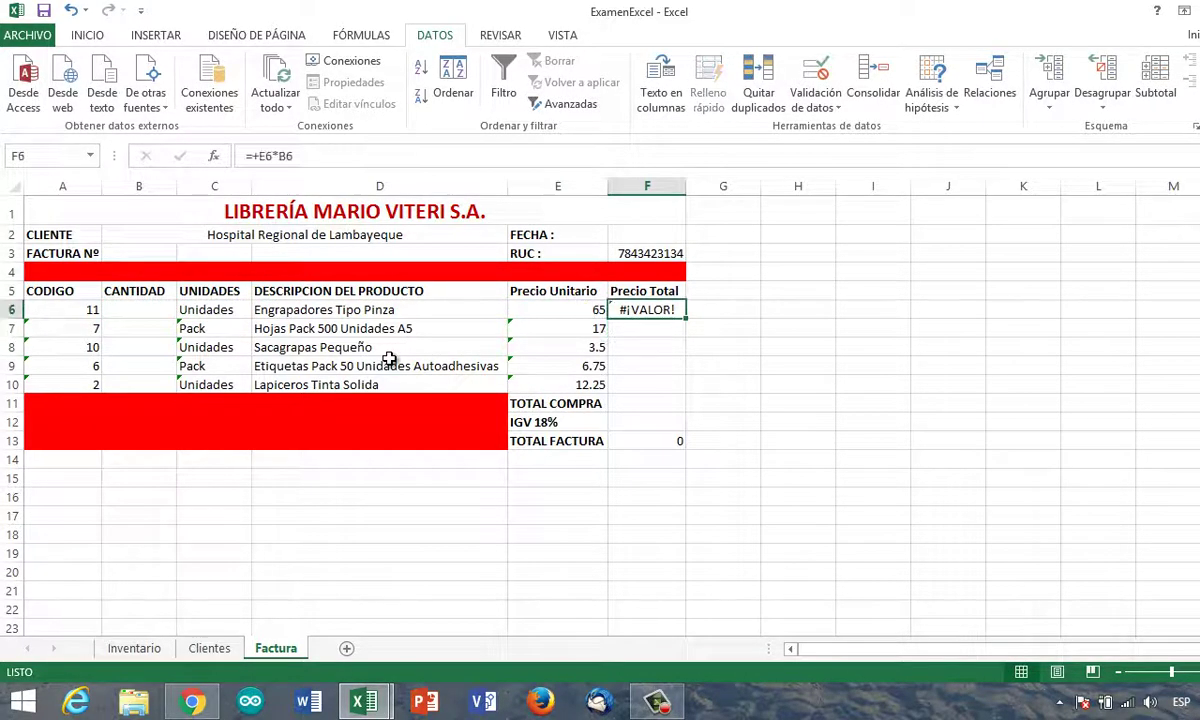
{"action": "key", "text": "Left"}
{"action": "key", "text": "Left"}
{"action": "key", "text": "Left"}
{"action": "key", "text": "Left"}
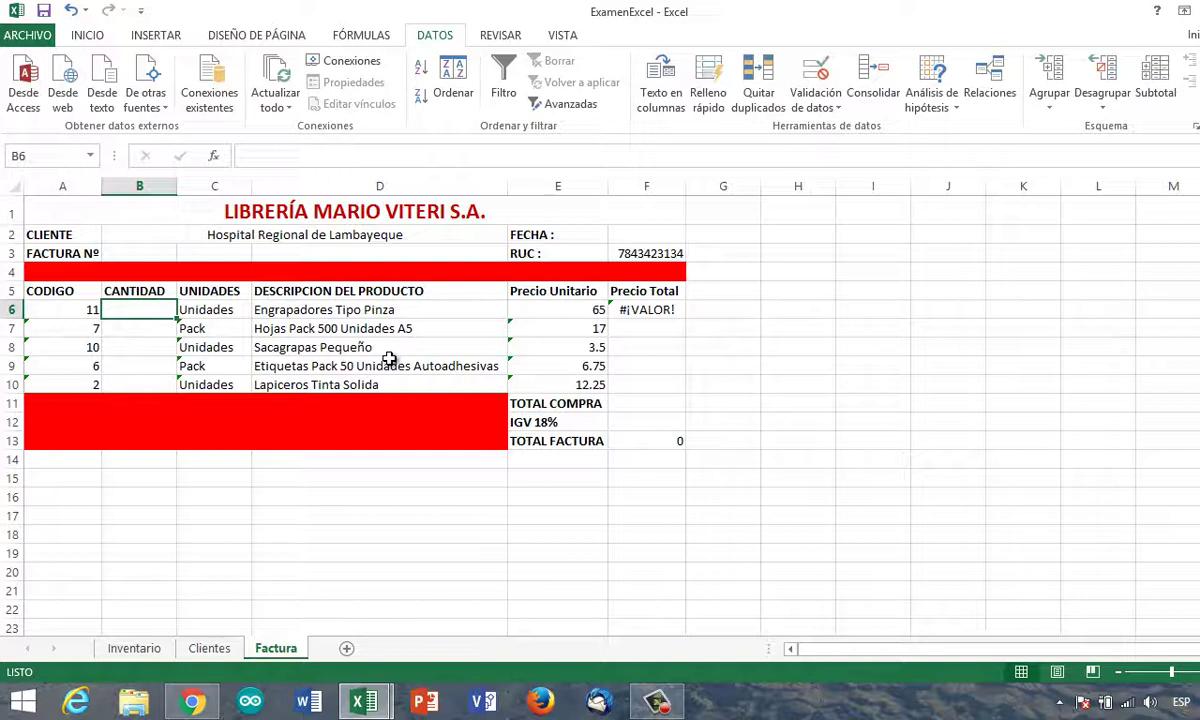
{"action": "key", "text": "Right"}
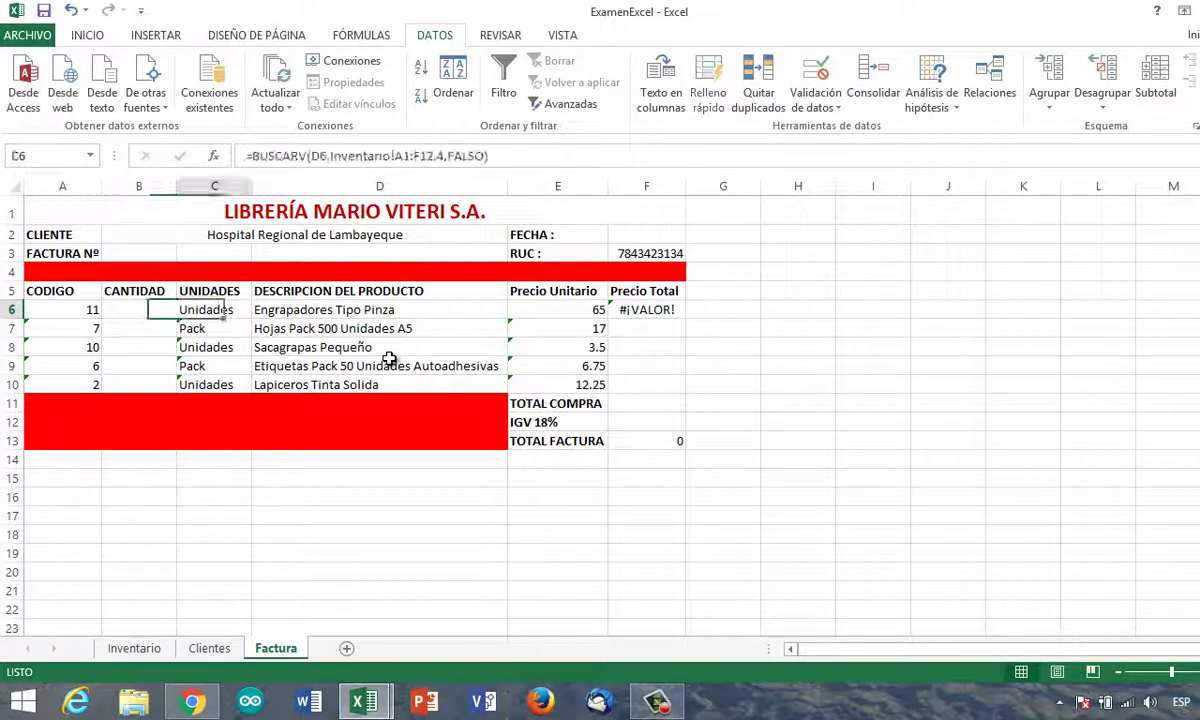
{"action": "key", "text": "Right"}
{"action": "key", "text": "Right"}
{"action": "key", "text": "Left"}
{"action": "key", "text": "Left"}
{"action": "key", "text": "Left"}
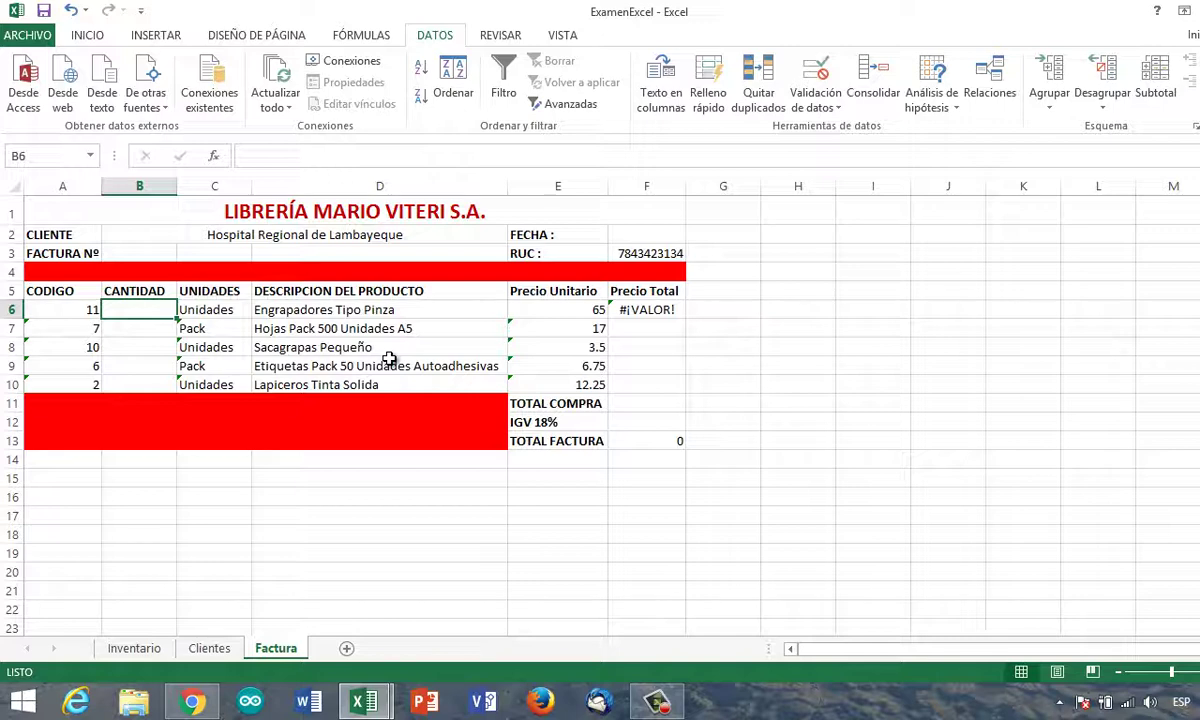
{"action": "type", "text": "4"}
{"action": "key", "text": "Return"}
{"action": "type", "text": "4"}
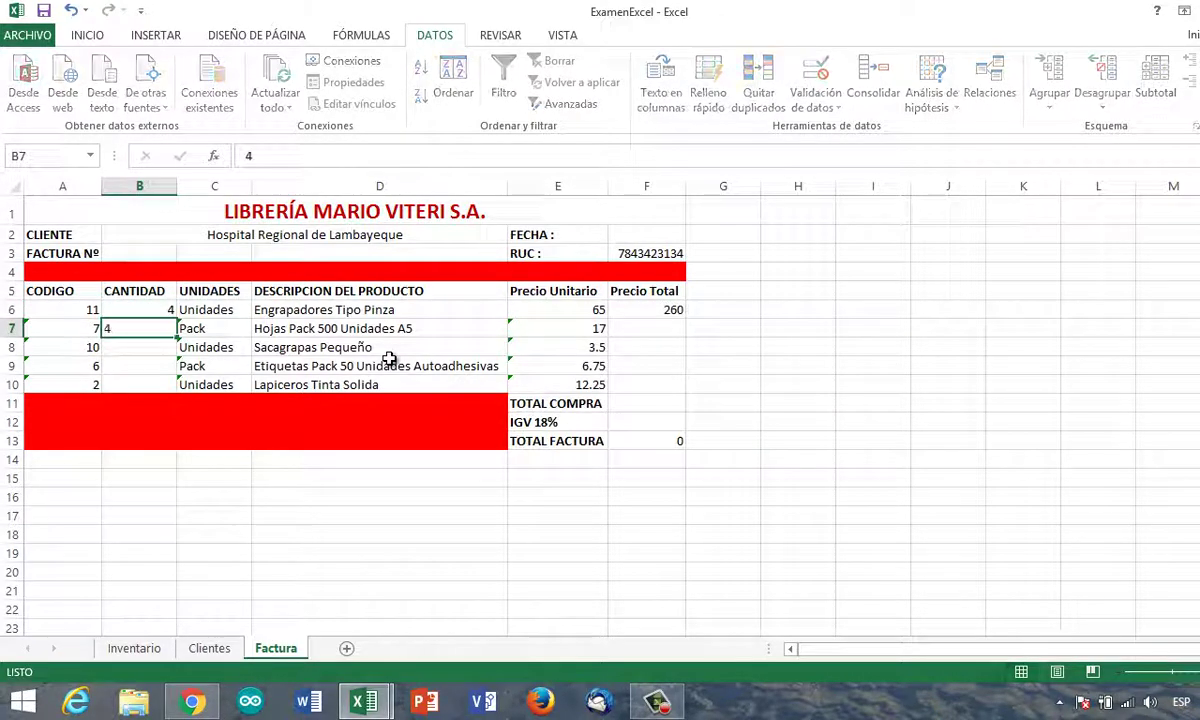
{"action": "key", "text": "Return"}
{"action": "type", "text": "4"}
{"action": "key", "text": "Return"}
{"action": "type", "text": "4"}
{"action": "key", "text": "Return"}
{"action": "type", "text": "4"}
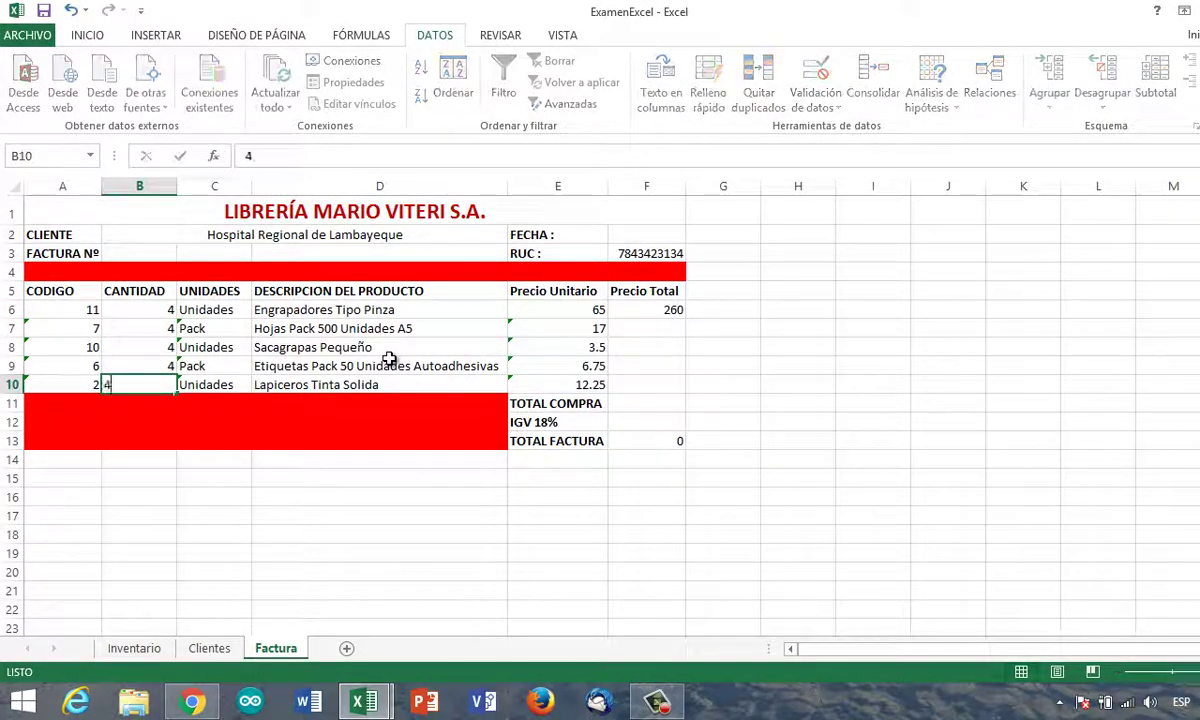
{"action": "key", "text": "Up"}
{"action": "key", "text": "Up"}
{"action": "key", "text": "Up"}
{"action": "key", "text": "Up"}
{"action": "key", "text": "Right"}
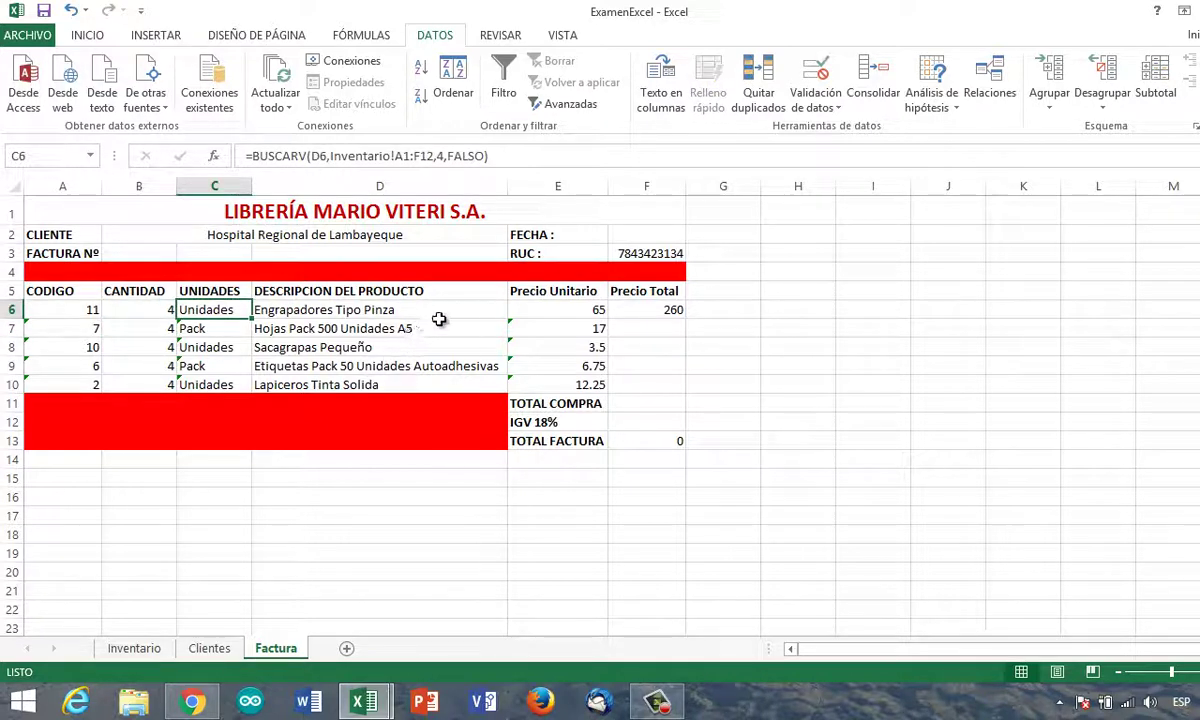
Copy the F6 Precio Total formula down to F10, giving 68, 14, 27 and 49
{"action": "left_click", "coordinate": [641, 312]}
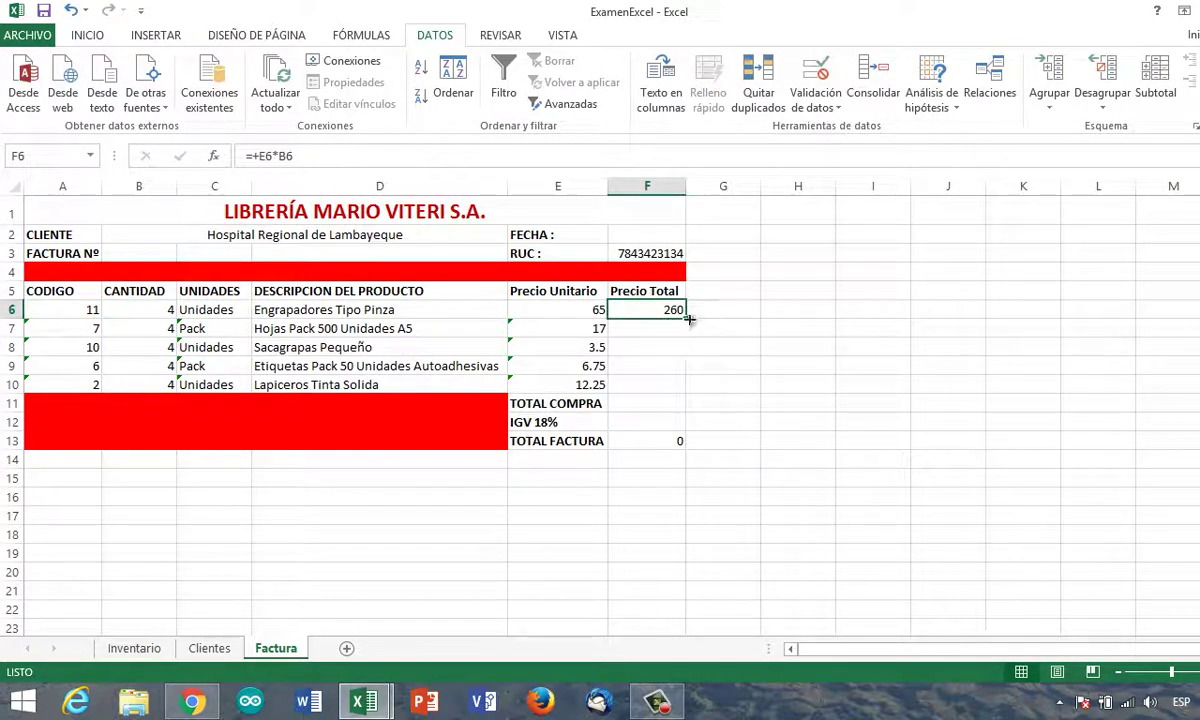
{"action": "left_click_drag", "start_coordinate": [688, 318], "coordinate": [690, 386]}
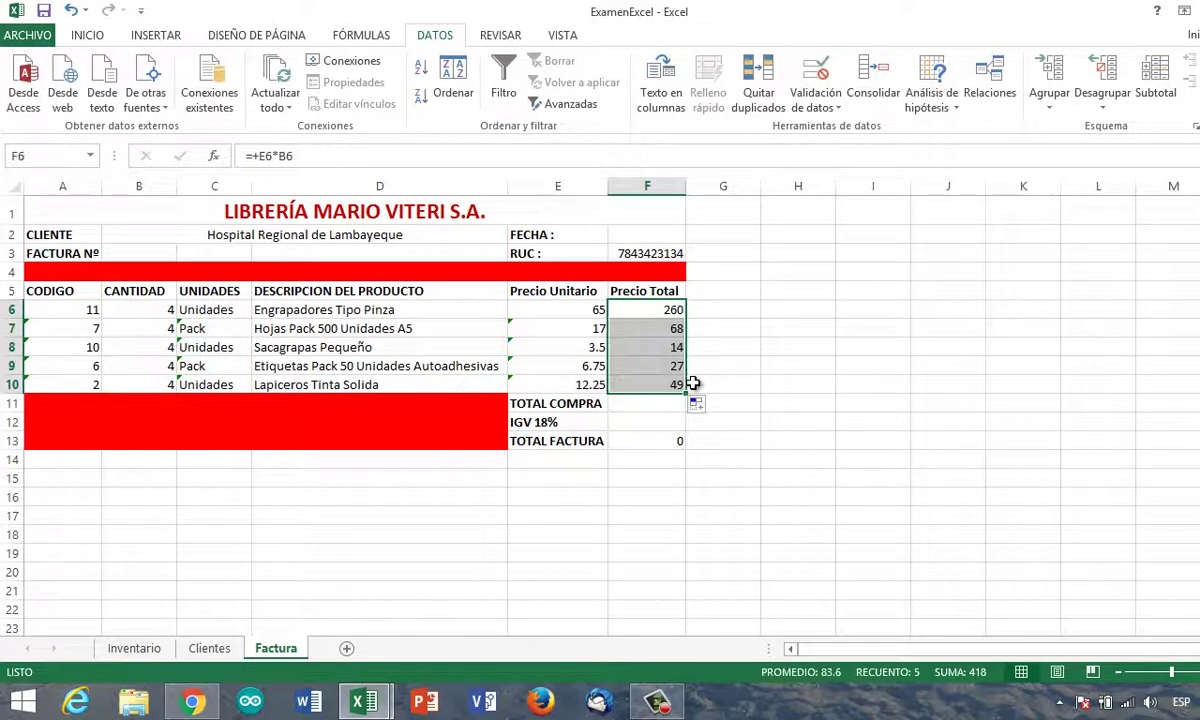
{"action": "left_click", "coordinate": [713, 372]}
{"action": "left_click", "coordinate": [660, 385]}
{"action": "left_click", "coordinate": [660, 403]}
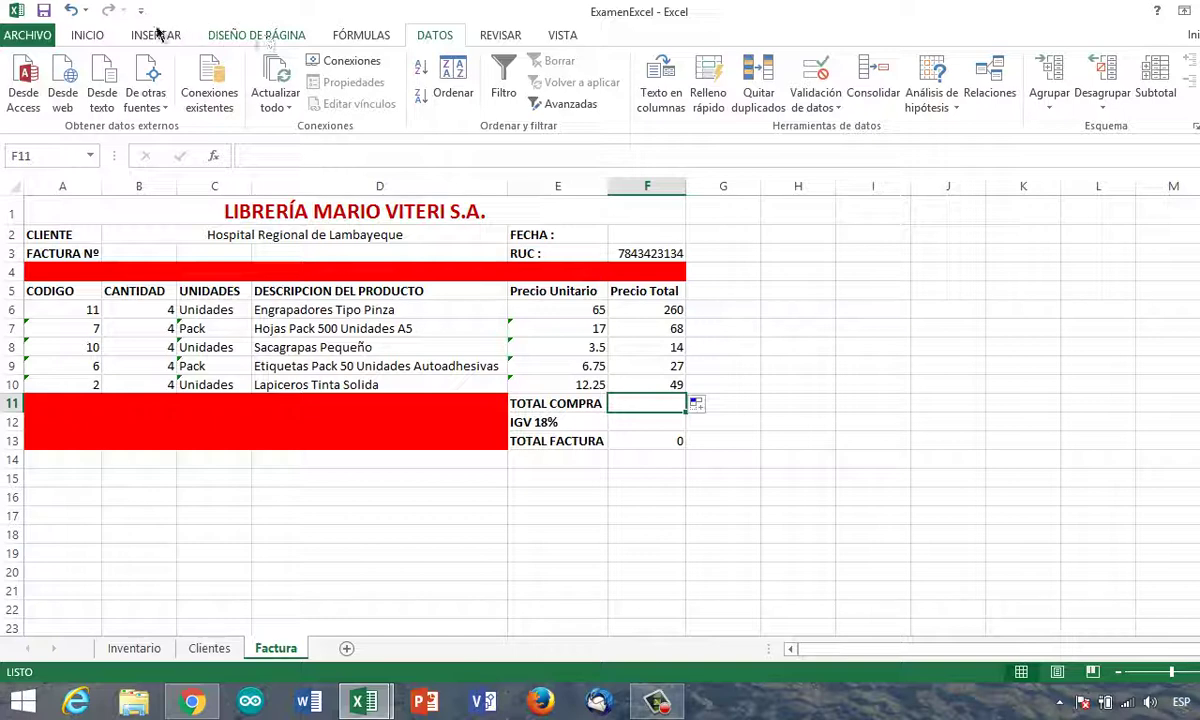
AutoSum the line totals into TOTAL COMPRA in F11, giving 418
{"action": "left_click", "coordinate": [86, 36]}
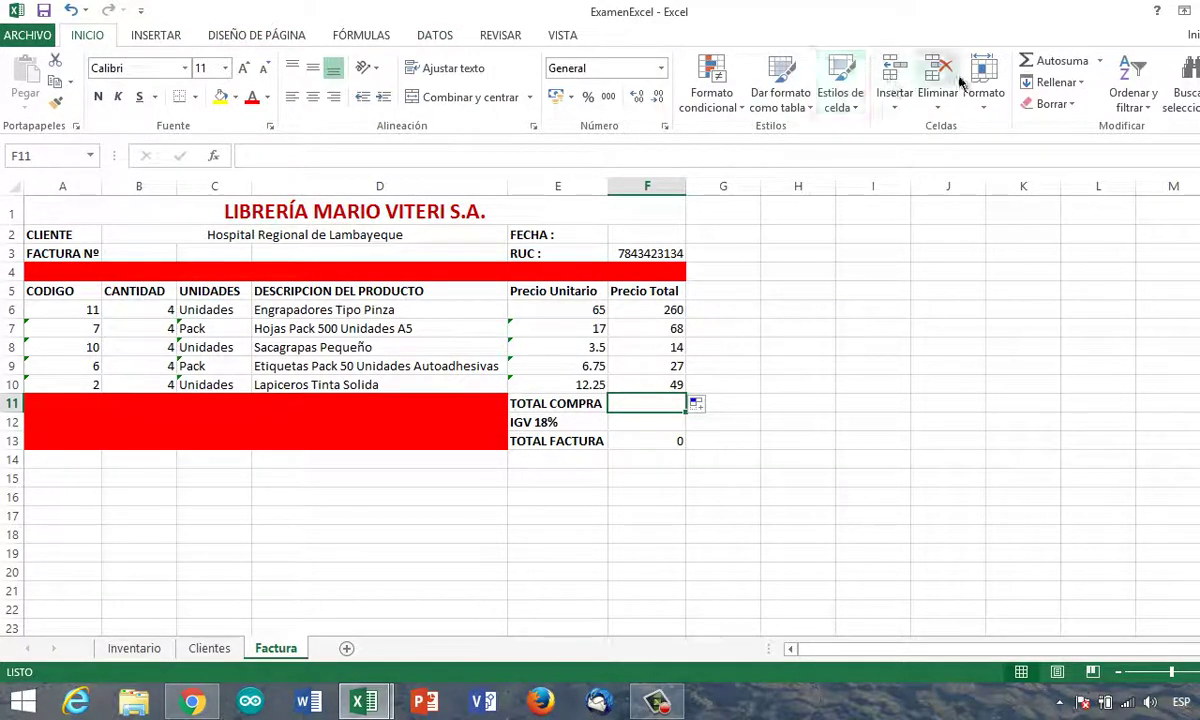
{"action": "left_click", "coordinate": [1037, 64]}
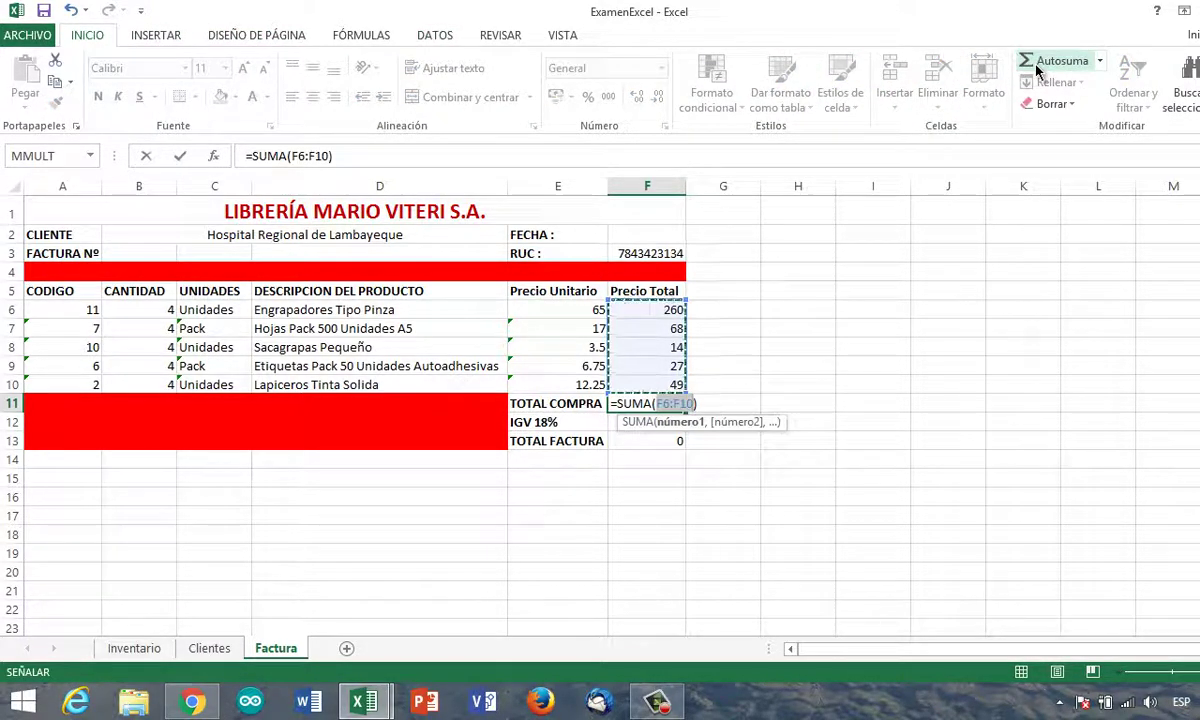
{"action": "key", "text": "Return"}
{"action": "key", "text": "Return"}
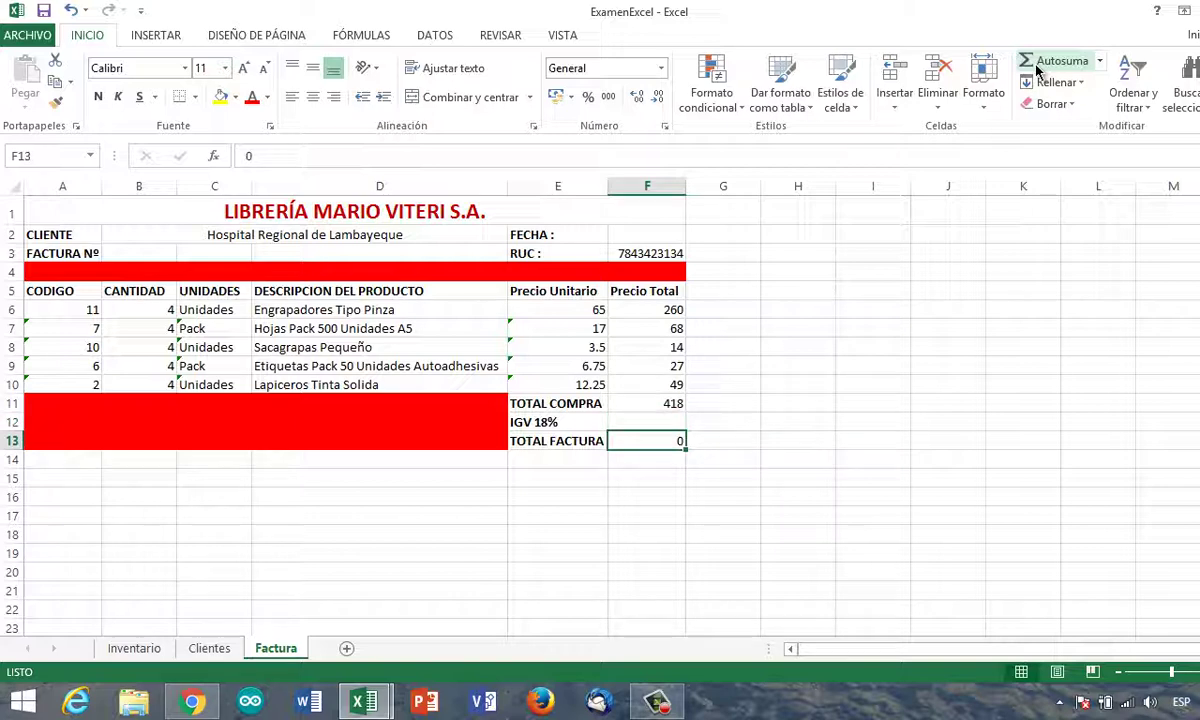
Enter IGV 18% in F12 as =+F11*0.18, giving 75.24
{"action": "key", "text": "Up"}
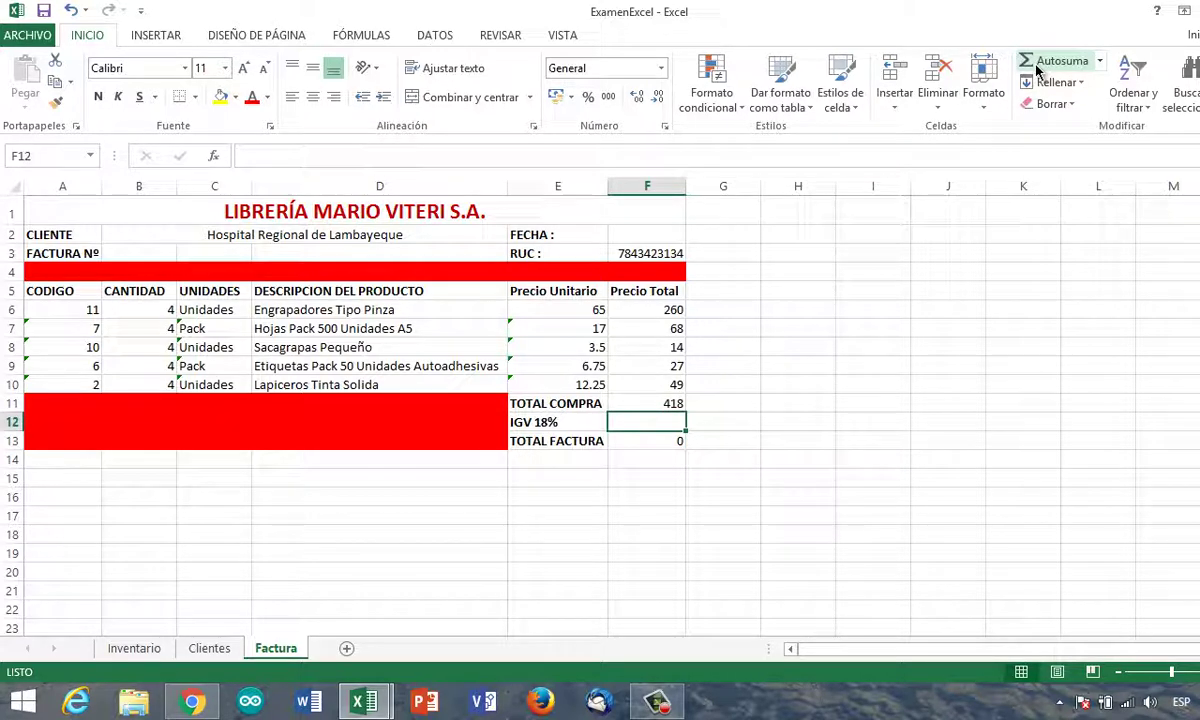
{"action": "type", "text": "+"}
{"action": "key", "text": "Up"}
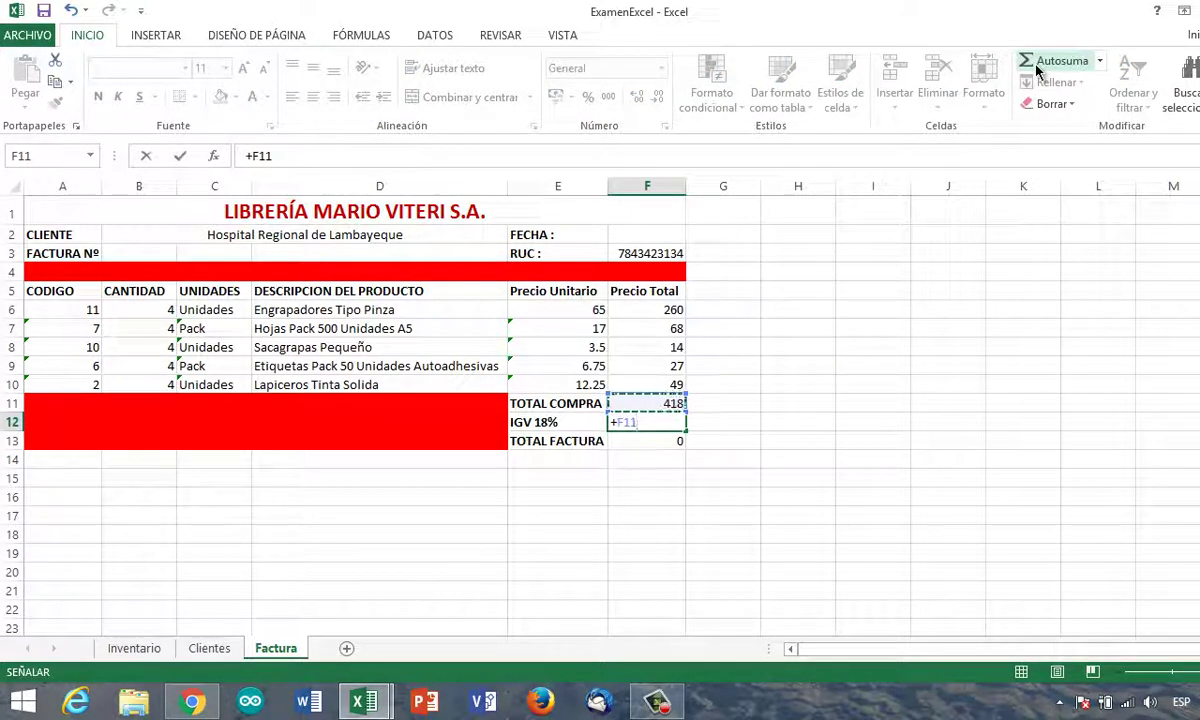
{"action": "type", "text": "*"}
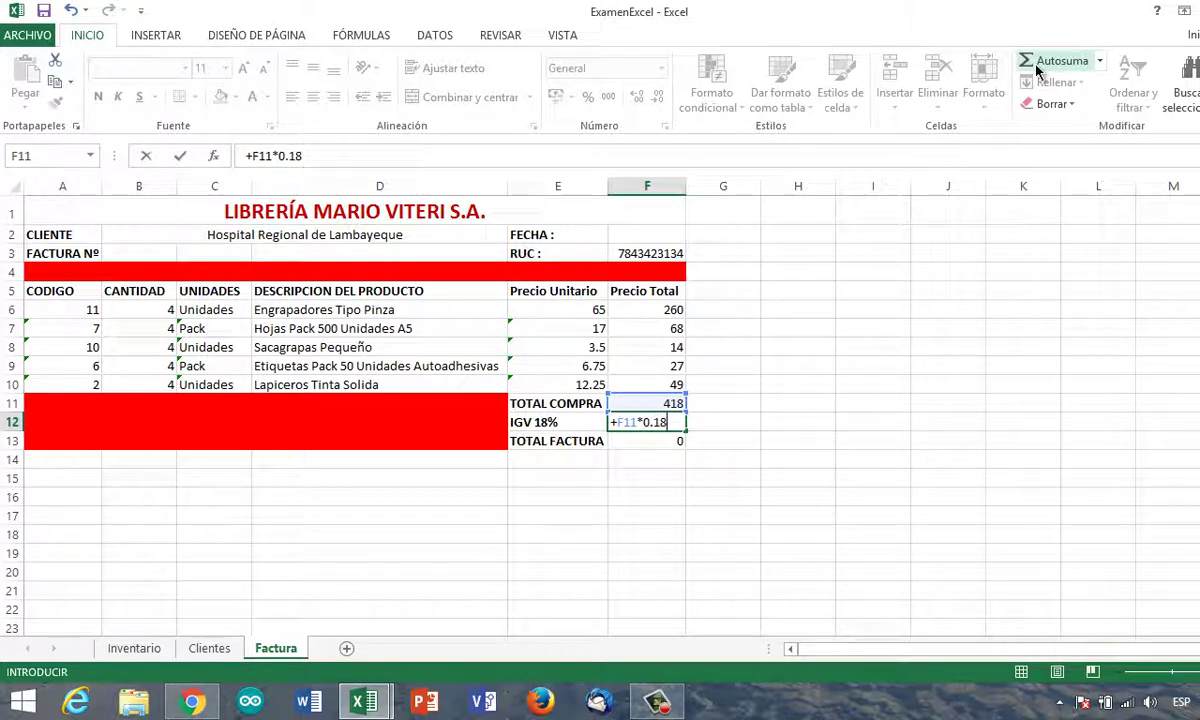
{"action": "key", "text": "Return"}
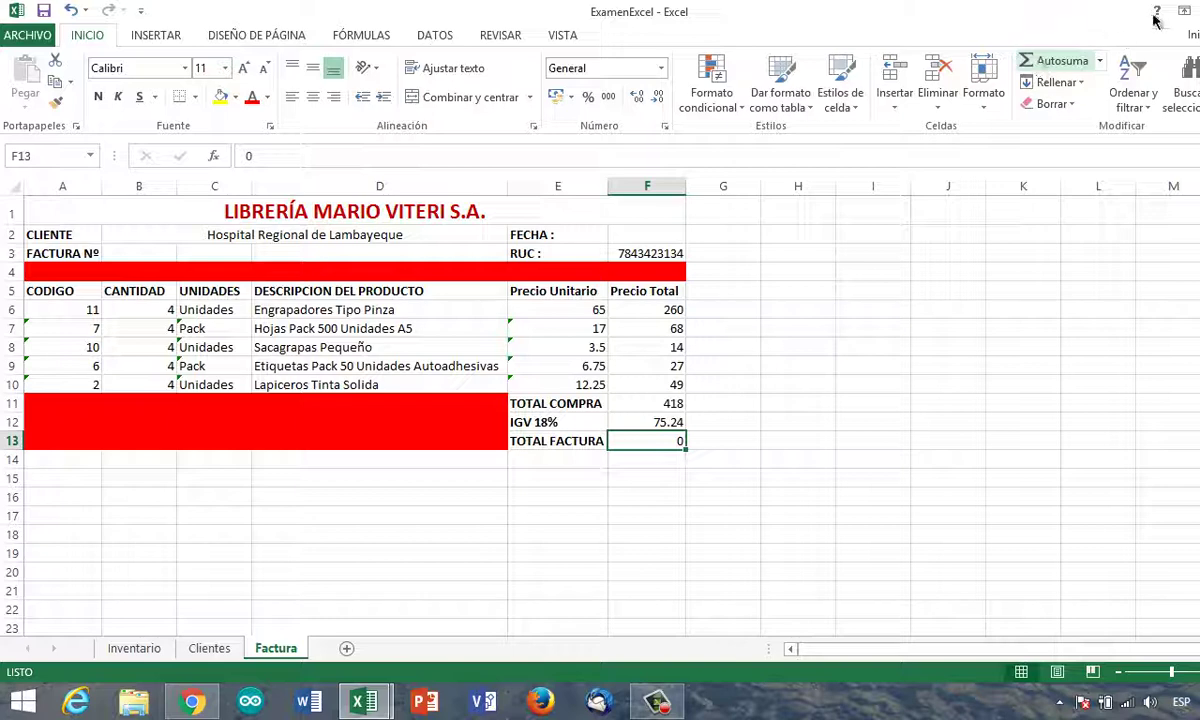
Enter TOTAL FACTURA in F13 as =+F12+F11, giving 493.24
{"action": "type", "text": "+"}
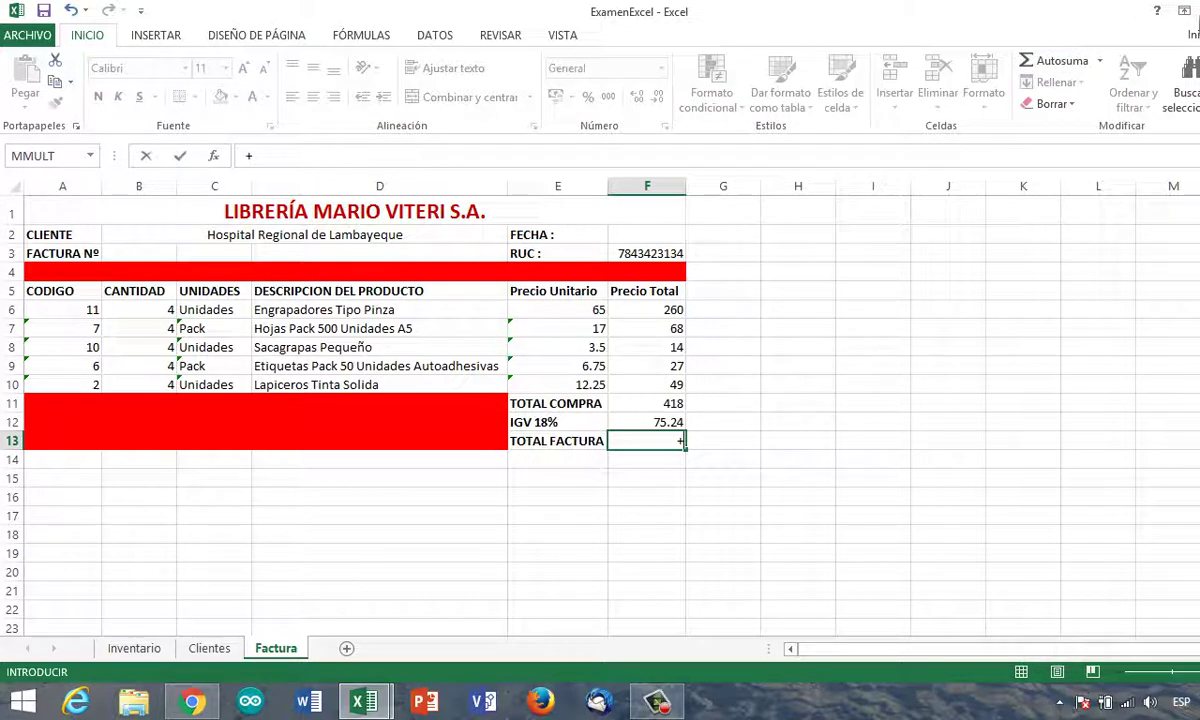
{"action": "key", "text": "Up"}
{"action": "type", "text": "+"}
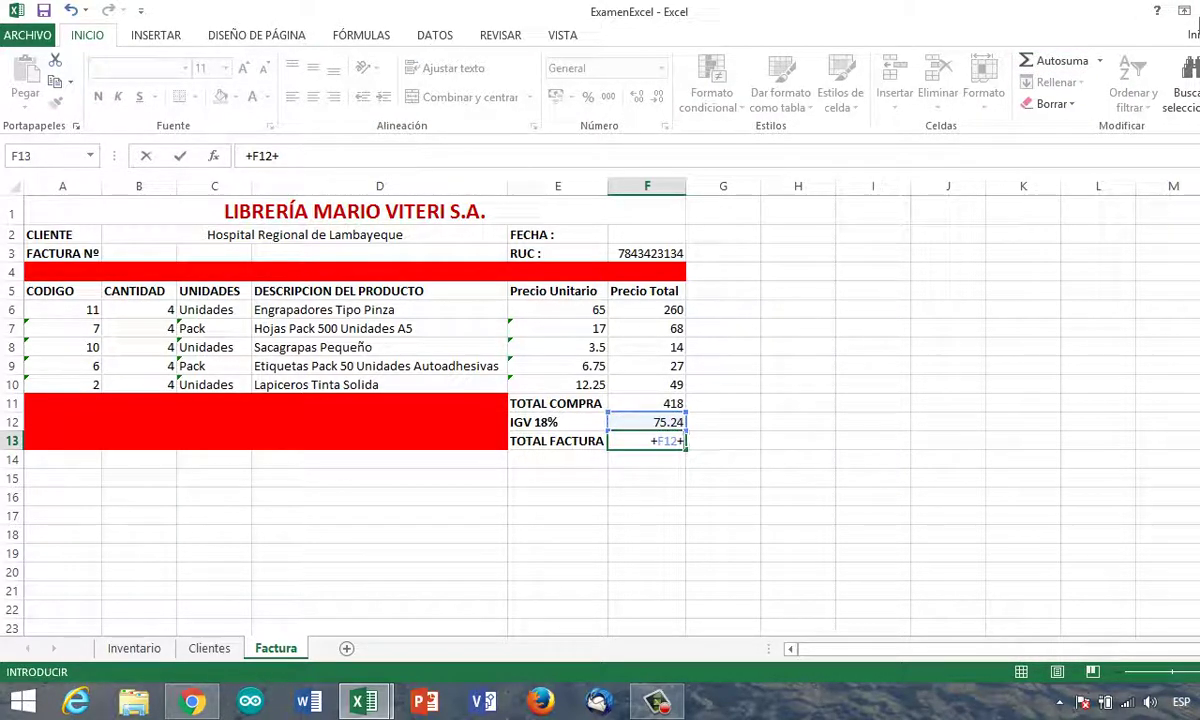
{"action": "key", "text": "Up"}
{"action": "key", "text": "Up"}
{"action": "key", "text": "Return"}
{"action": "key", "text": "Up"}
{"action": "key", "text": "Left"}
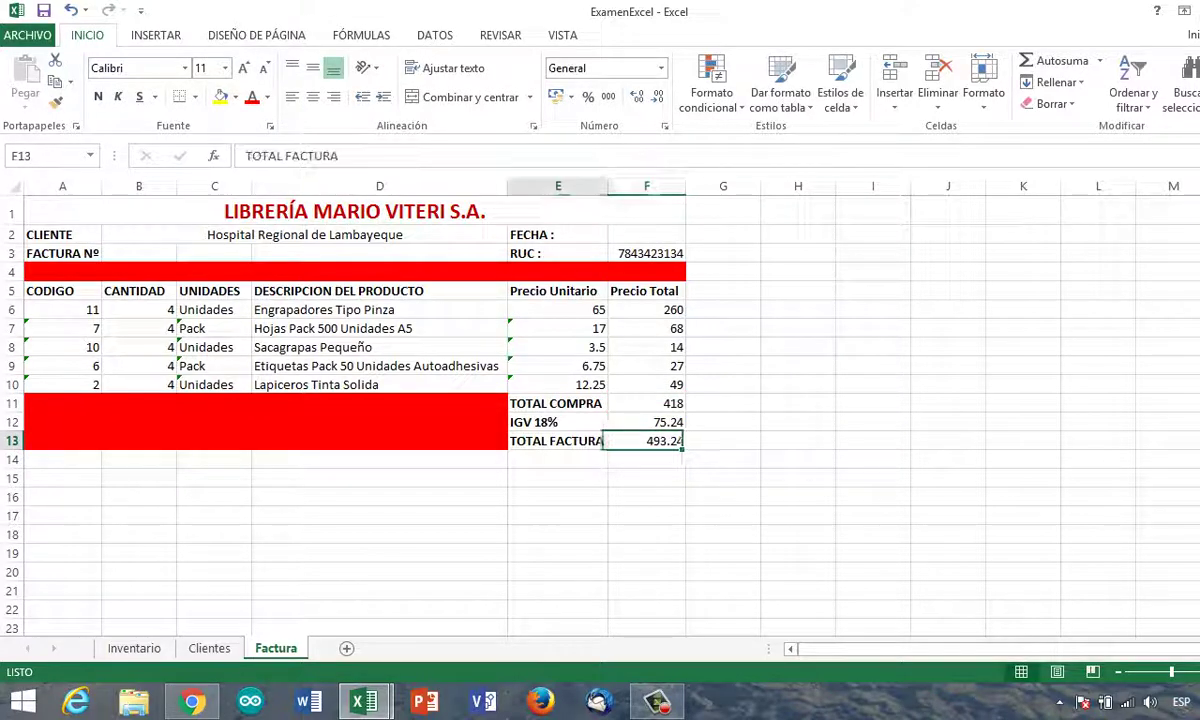
{"action": "key", "text": "Left"}
{"action": "key", "text": "Up"}
{"action": "key", "text": "Up"}
{"action": "key", "text": "Up"}
{"action": "key", "text": "Up"}
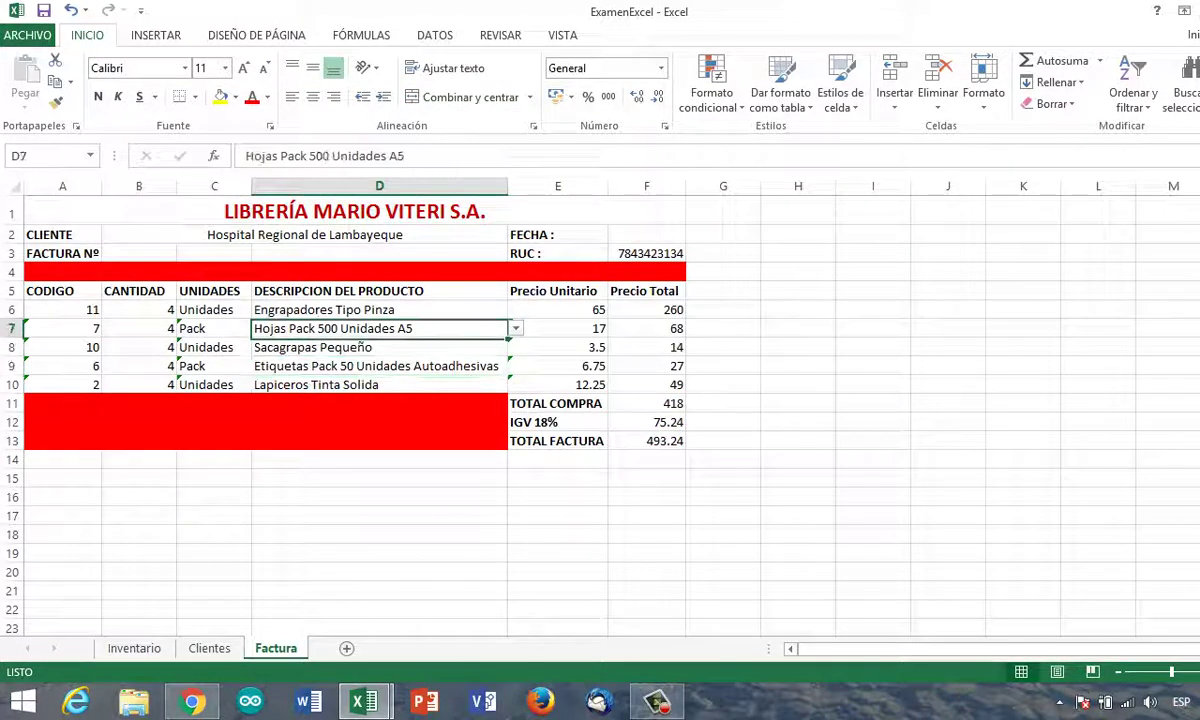
{"action": "key", "text": "Left"}
{"action": "key", "text": "Left"}
{"action": "key", "text": "Left"}
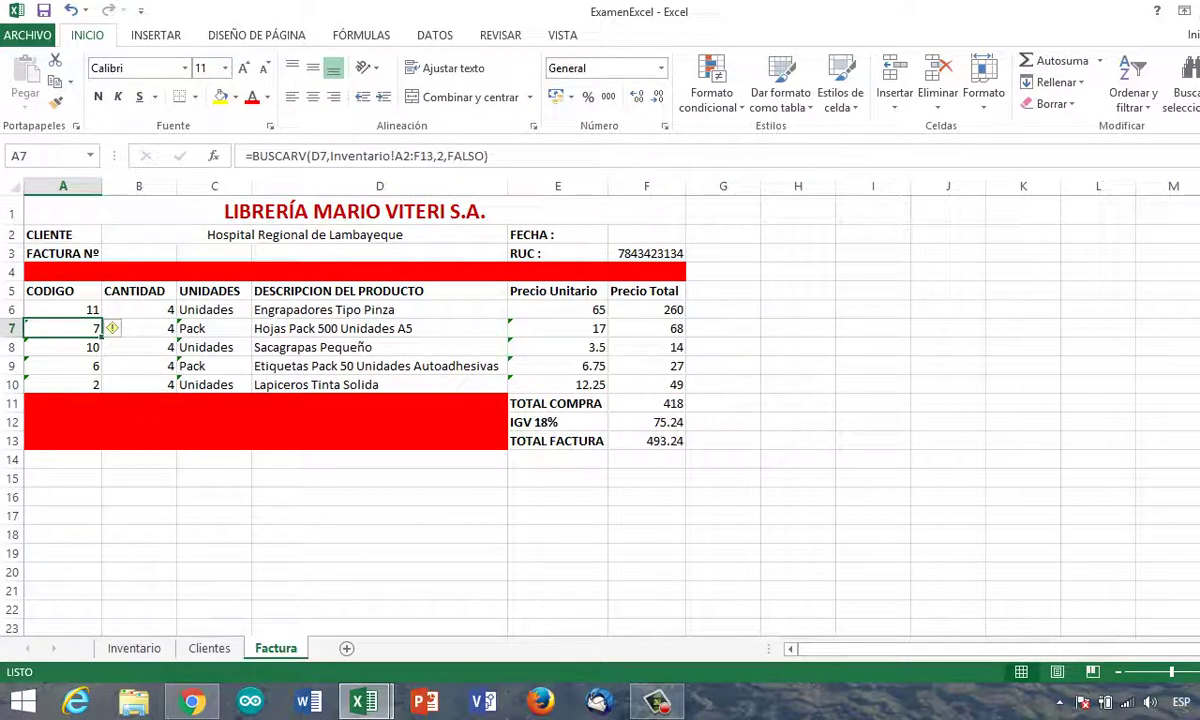
{"action": "key", "text": "Up"}
{"action": "key", "text": "Right"}
{"action": "key", "text": "Right"}
{"action": "key", "text": "Right"}
{"action": "key", "text": "Right"}
{"action": "key", "text": "Right"}
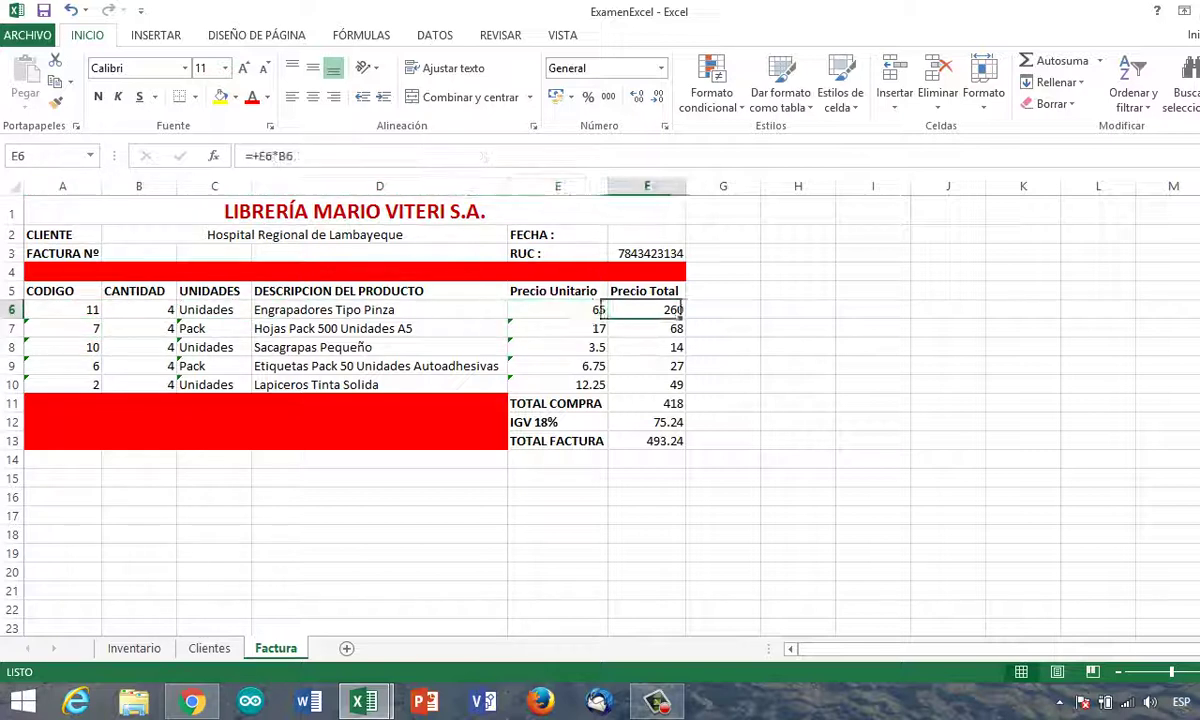
{"action": "key", "text": "Down"}
{"action": "key", "text": "Down"}
{"action": "key", "text": "Down"}
{"action": "key", "text": "Down"}
{"action": "key", "text": "Down"}
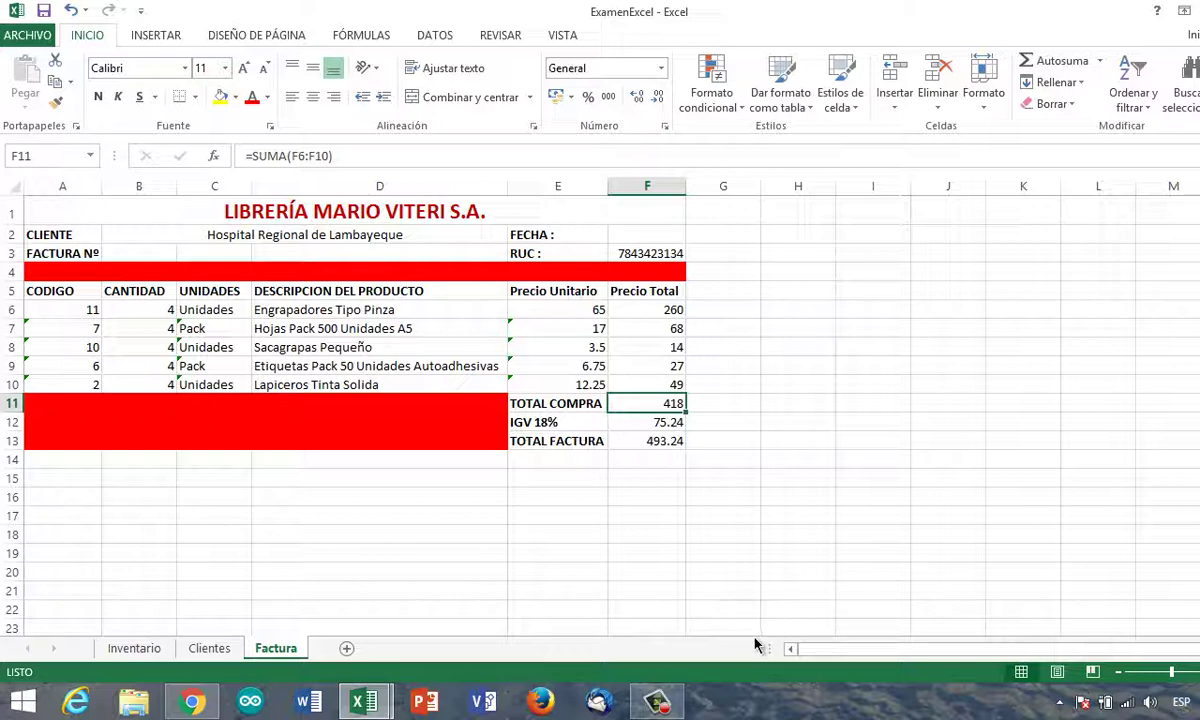
{"action": "key", "text": "XF86AudioRaiseVolume"}
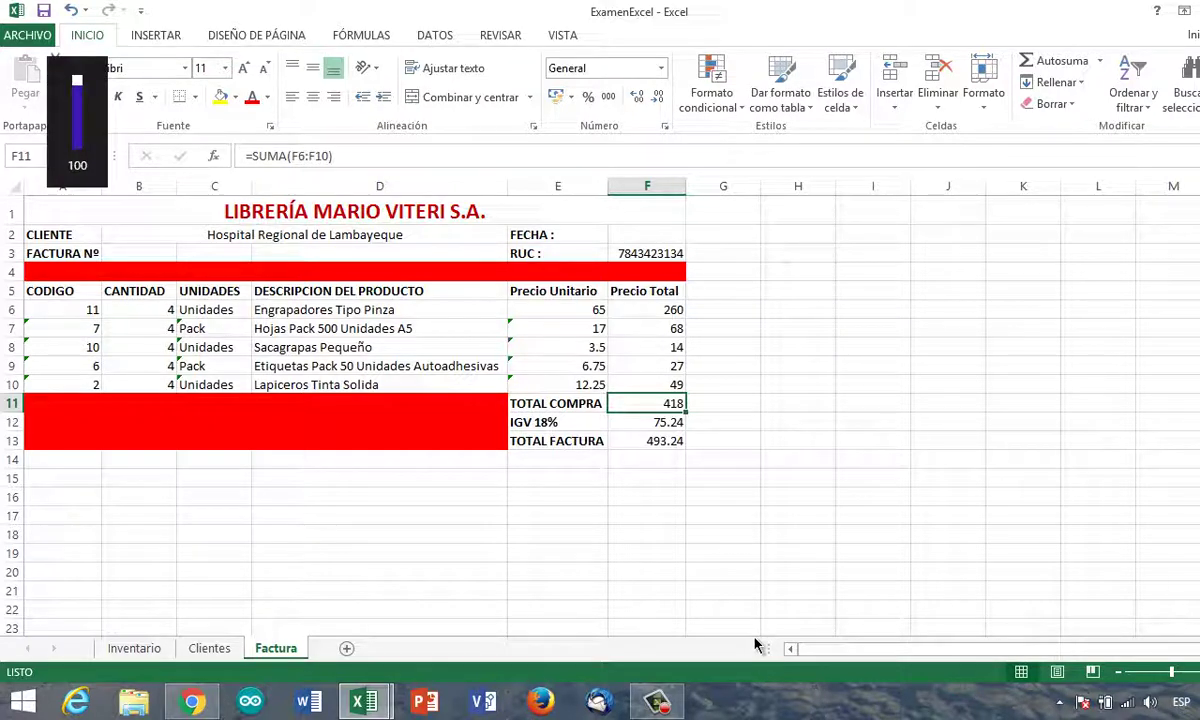